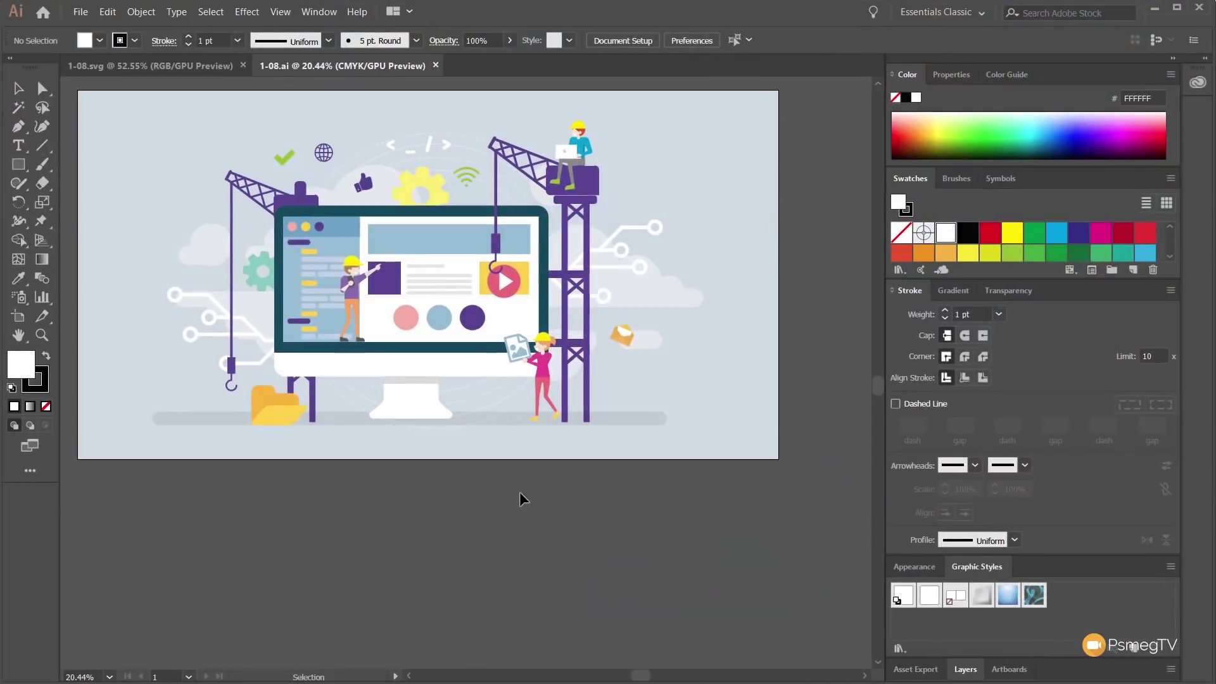
# Show the document's layers, expand Layer 1 and its group, and hide the background path inside the group.
pyautogui.moveTo(597, 446); pyautogui.dragTo(587, 549)
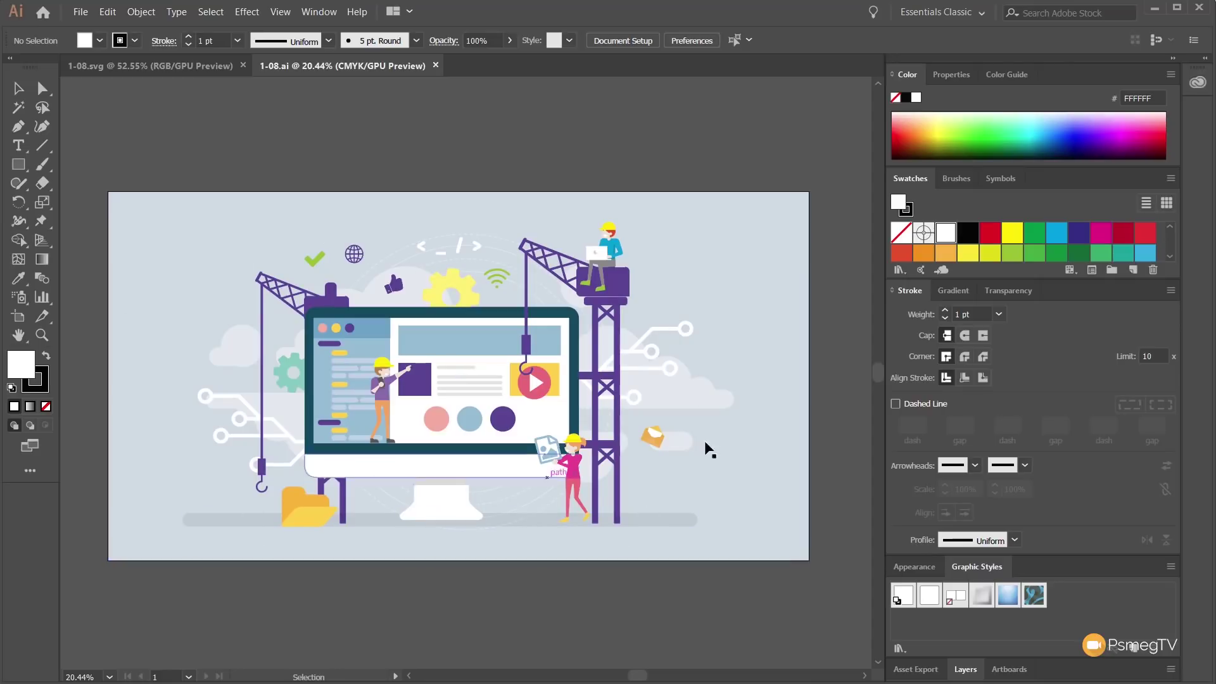
pyautogui.click(357, 11)
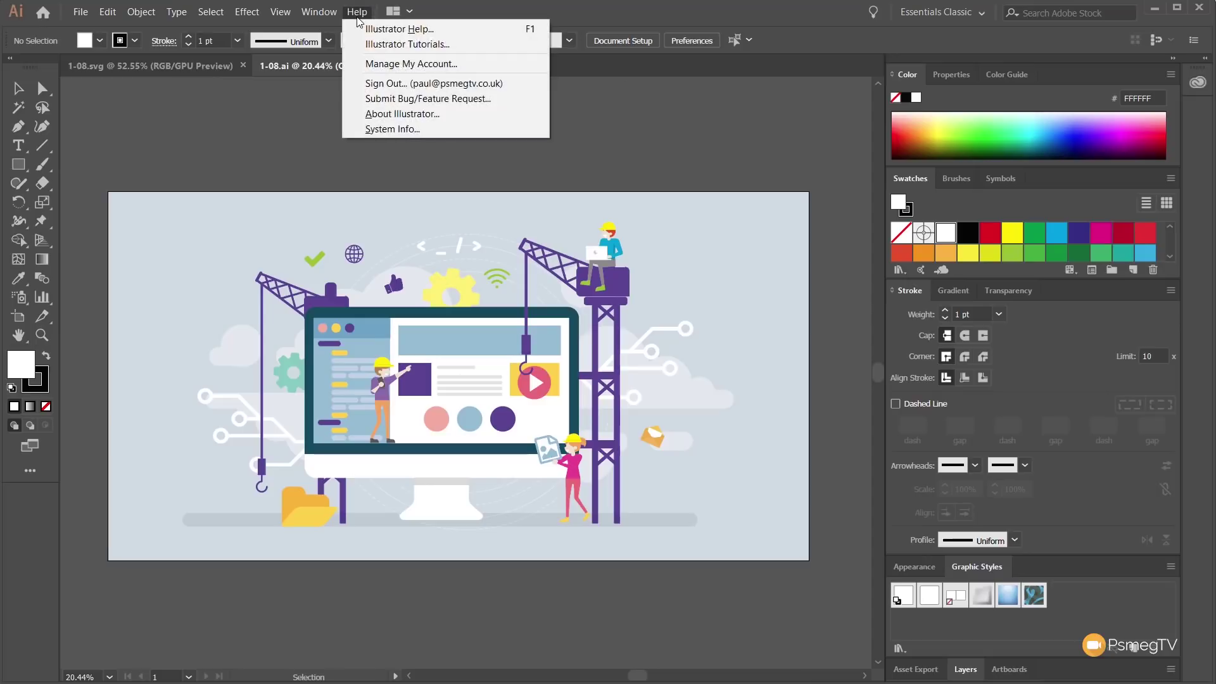
pyautogui.moveTo(318, 11)
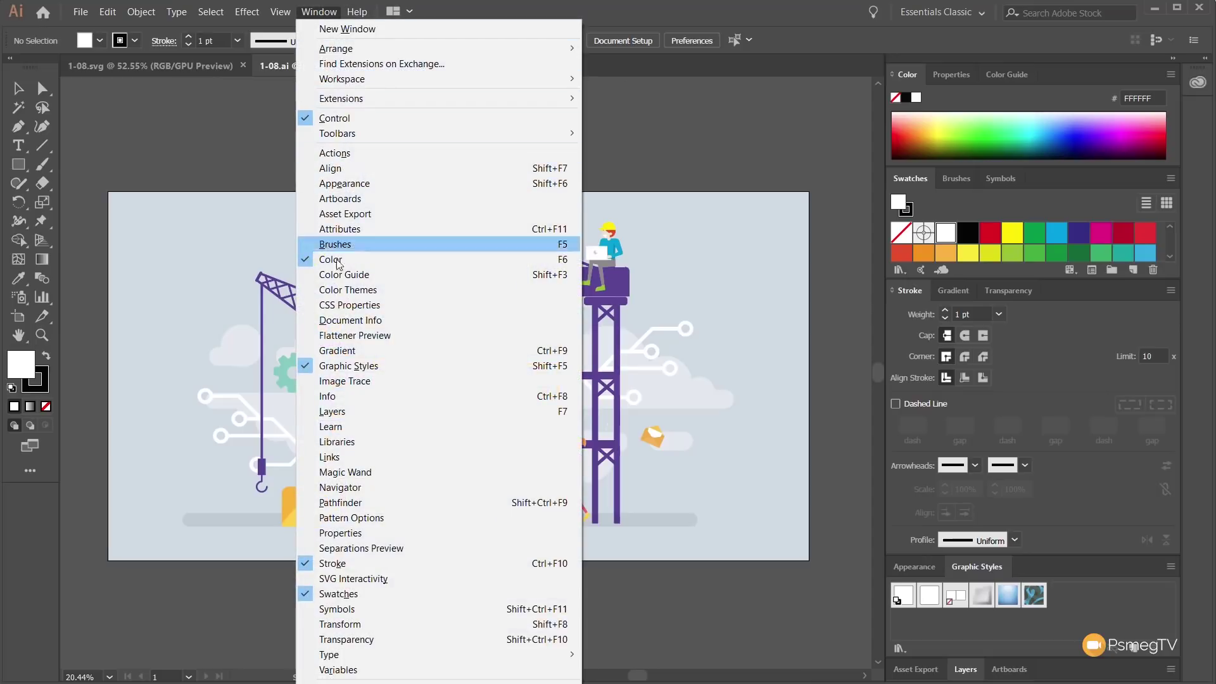
pyautogui.click(335, 412)
pyautogui.click(936, 574)
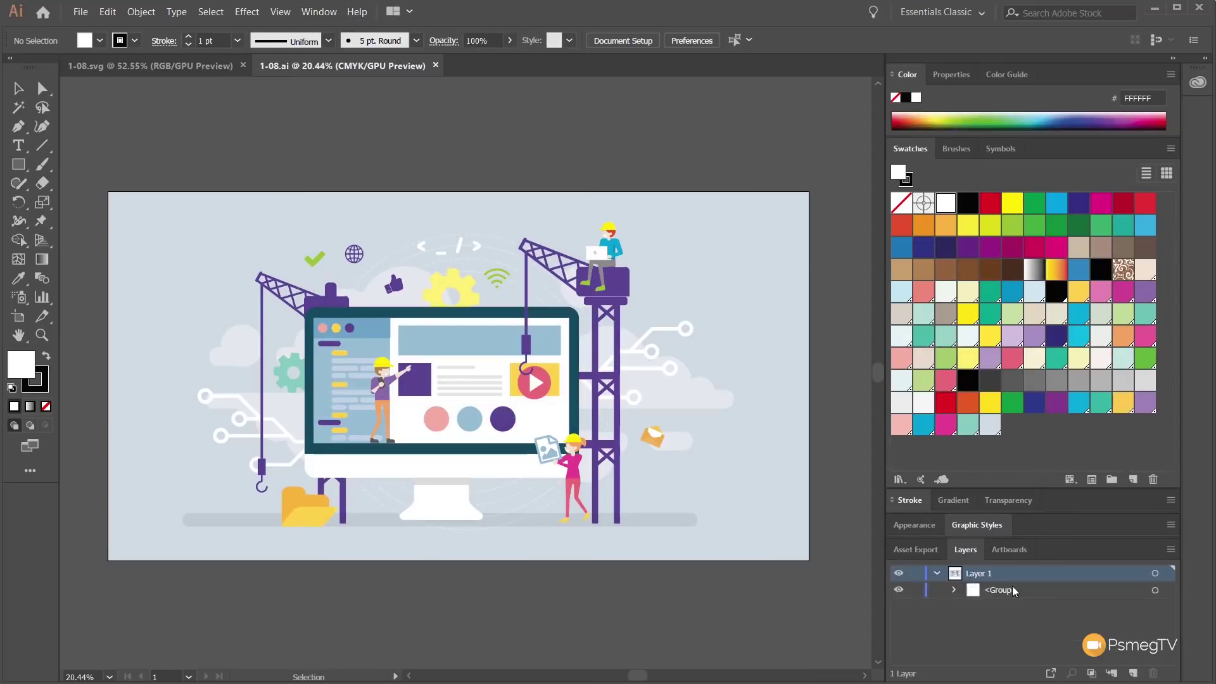
pyautogui.click(956, 590)
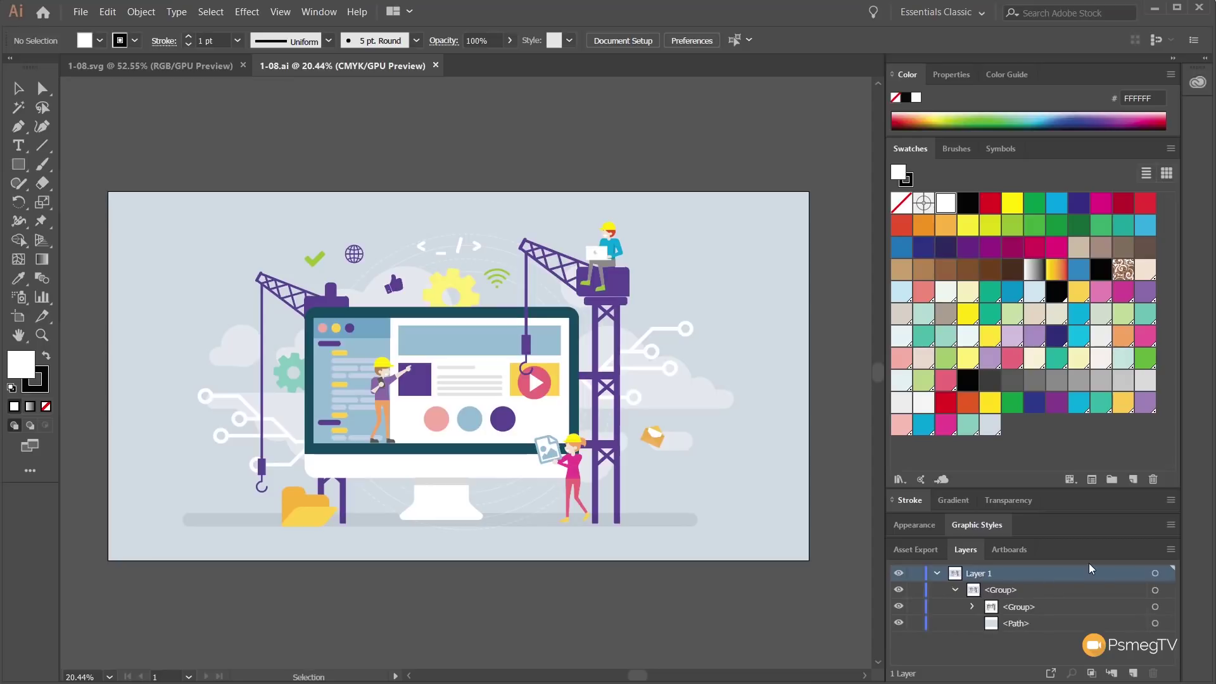
pyautogui.click(899, 623)
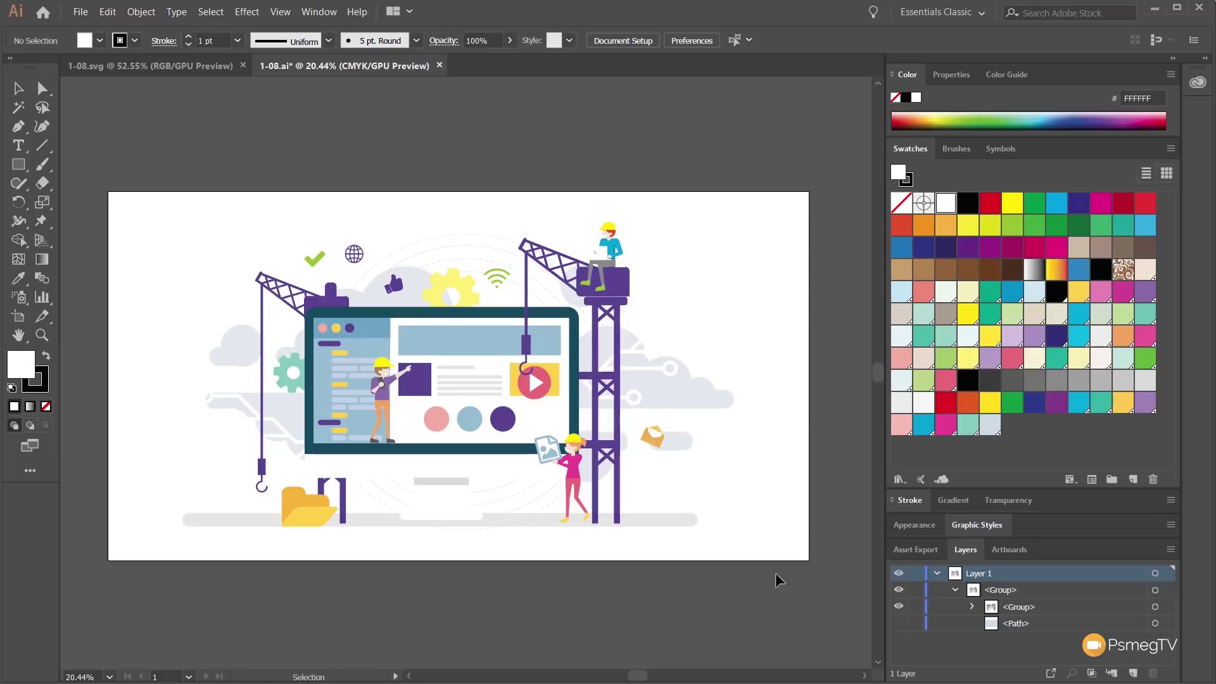
# Export the artwork to the Desktop as 1-08.svg in SVG format, replacing the existing file.
pyautogui.click(80, 12)
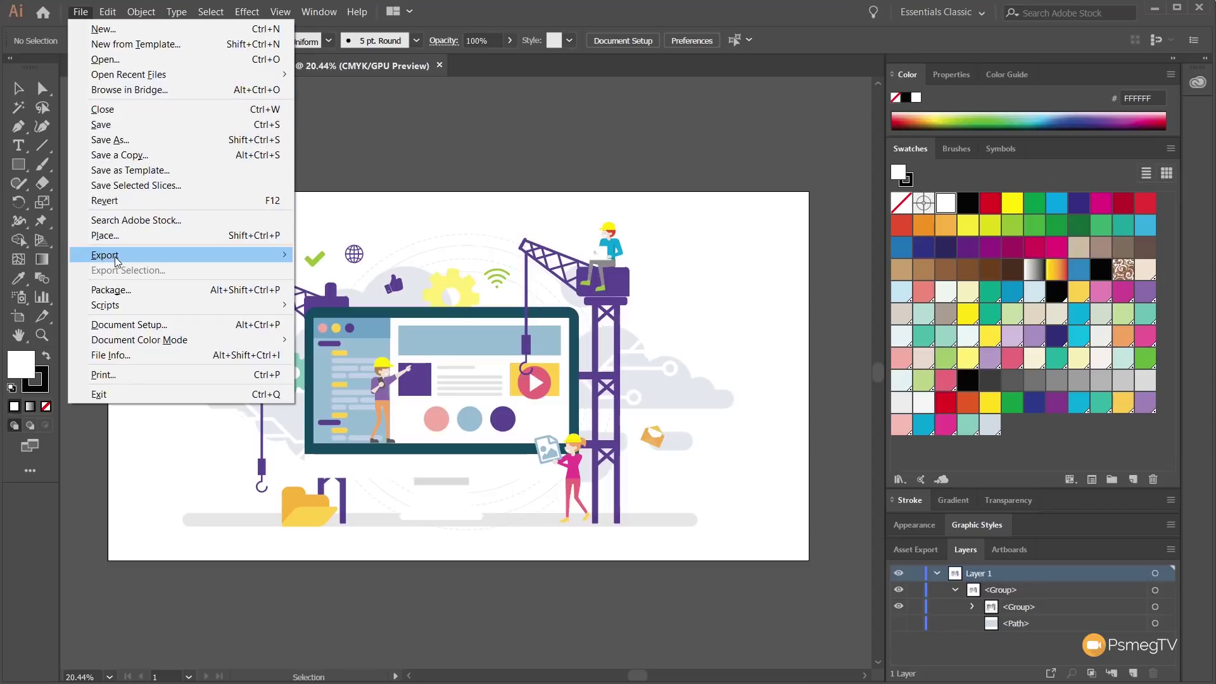
pyautogui.moveTo(184, 256)
pyautogui.click(329, 271)
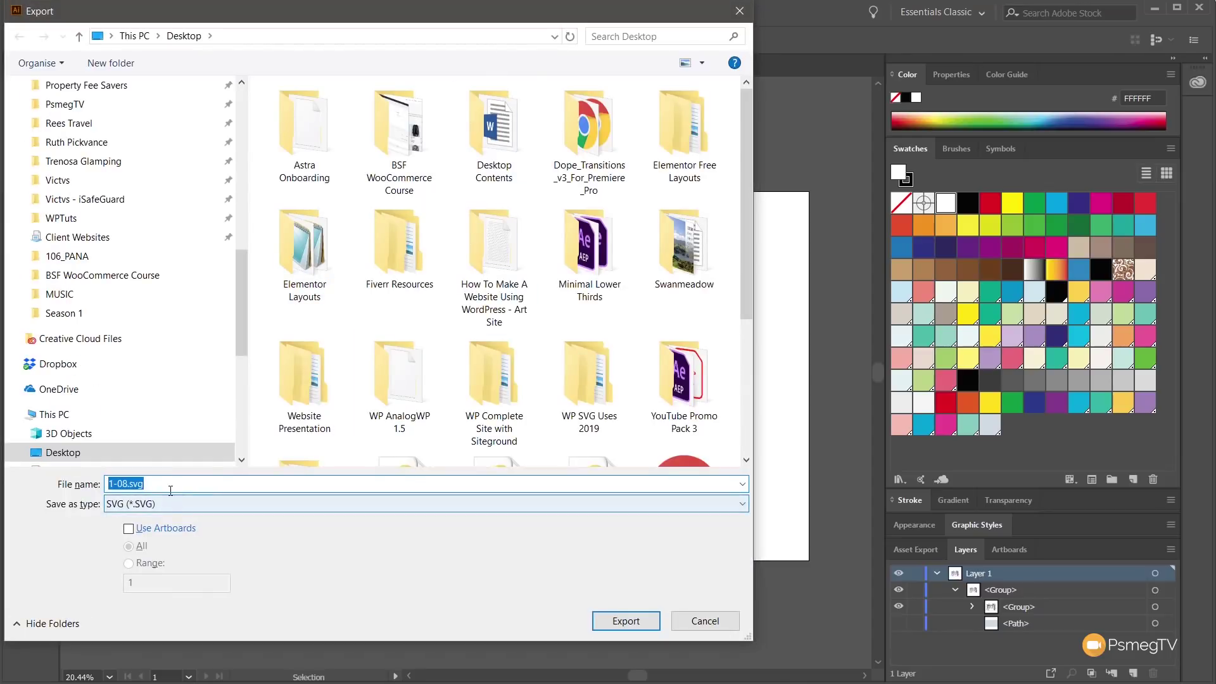
pyautogui.click(150, 505)
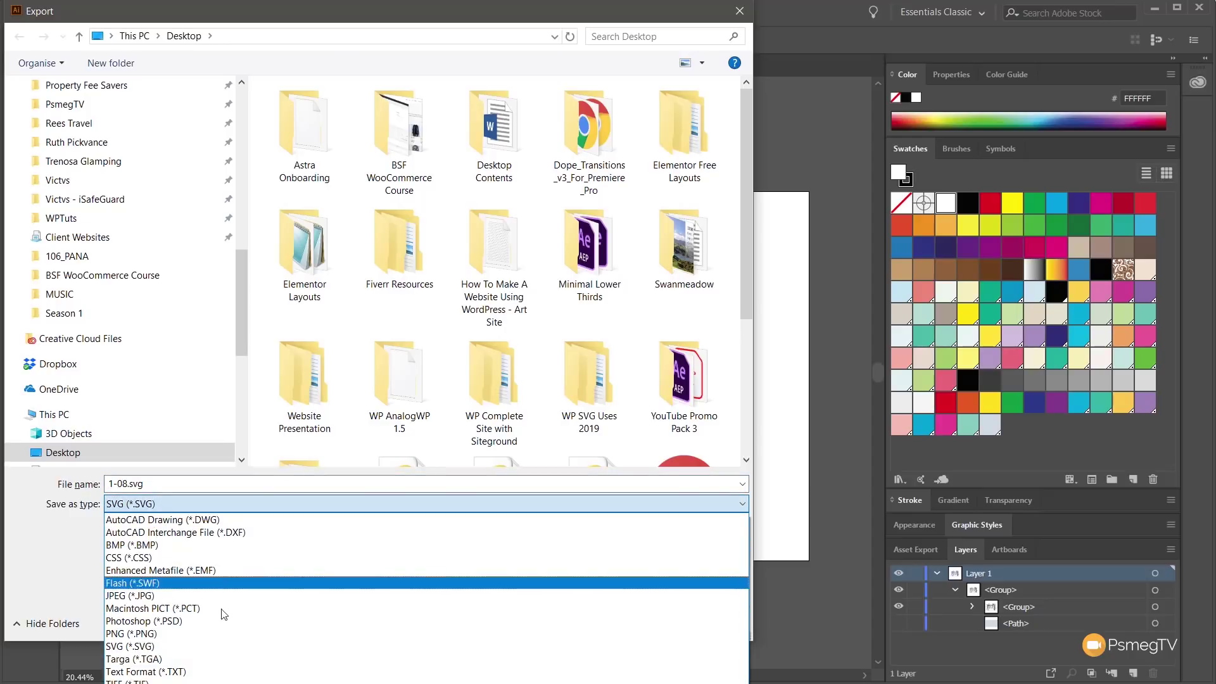
pyautogui.click(183, 646)
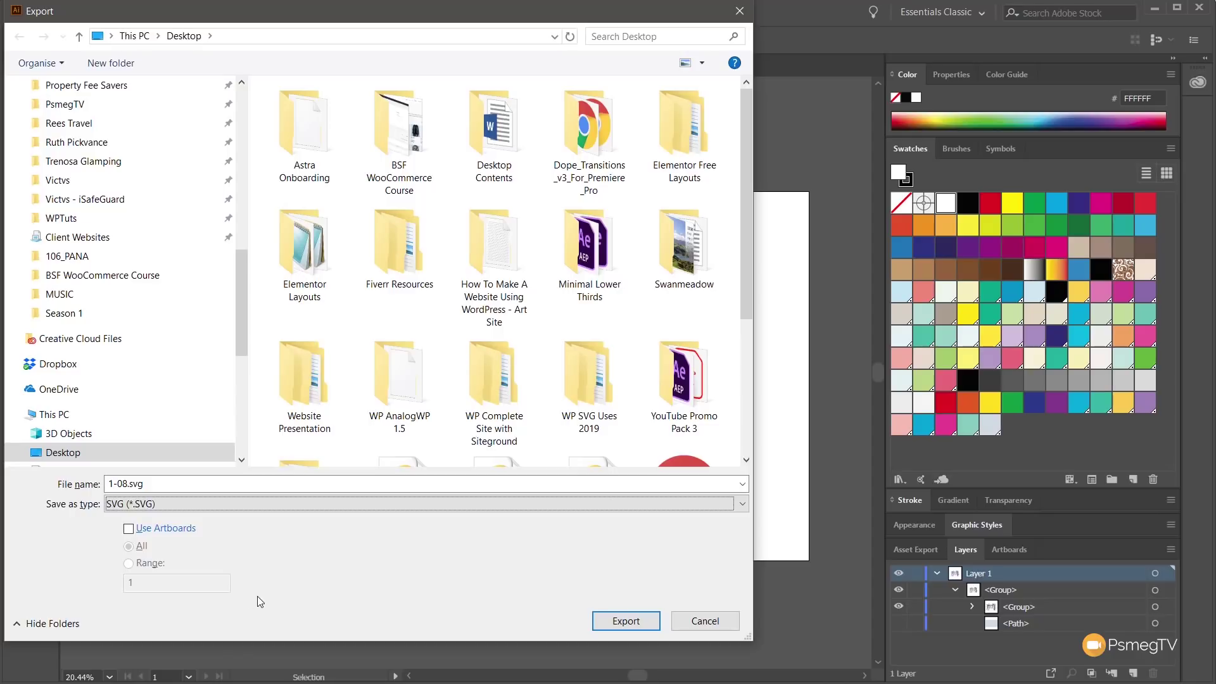
pyautogui.click(611, 622)
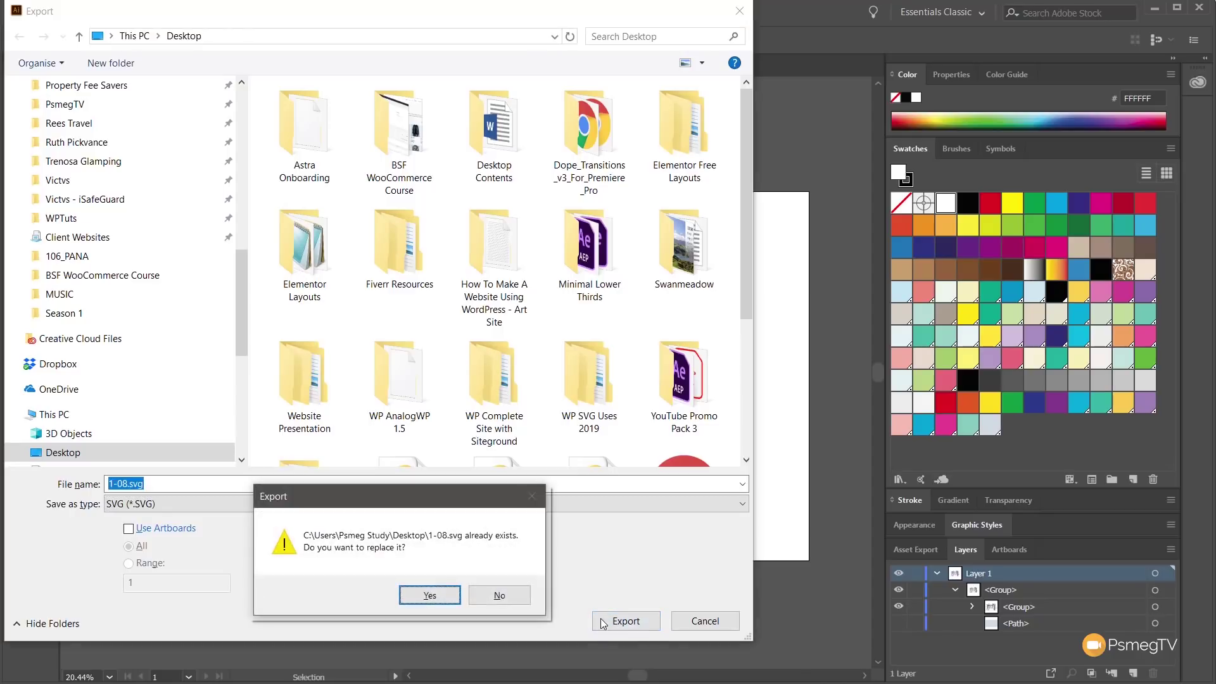
pyautogui.click(426, 595)
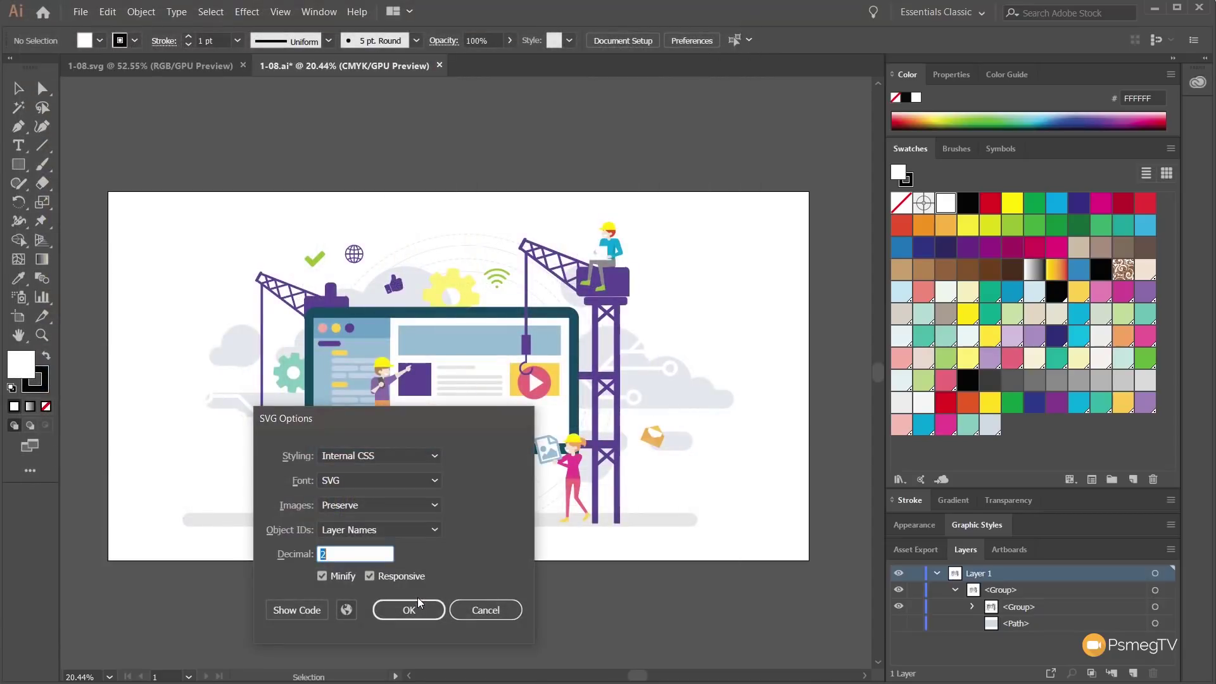
# Review the SVG styling choices and the generated code, and complete the export with Internal CSS styling.
pyautogui.moveTo(461, 436); pyautogui.dragTo(453, 219)
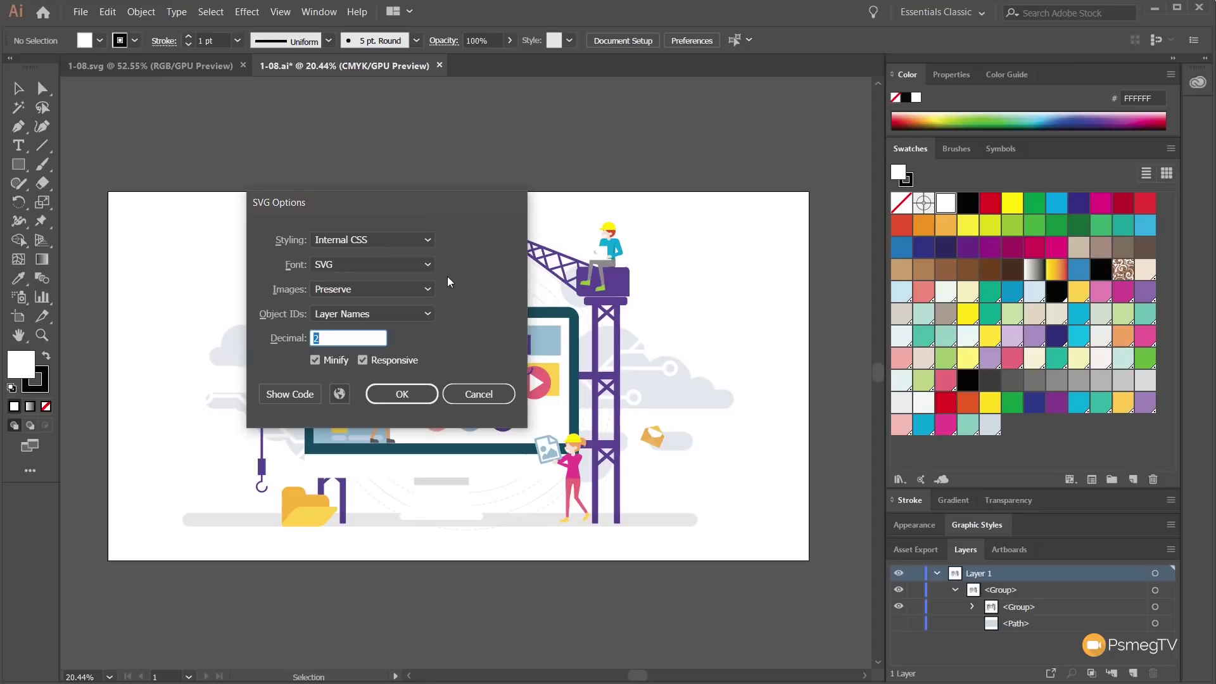
pyautogui.click(312, 244)
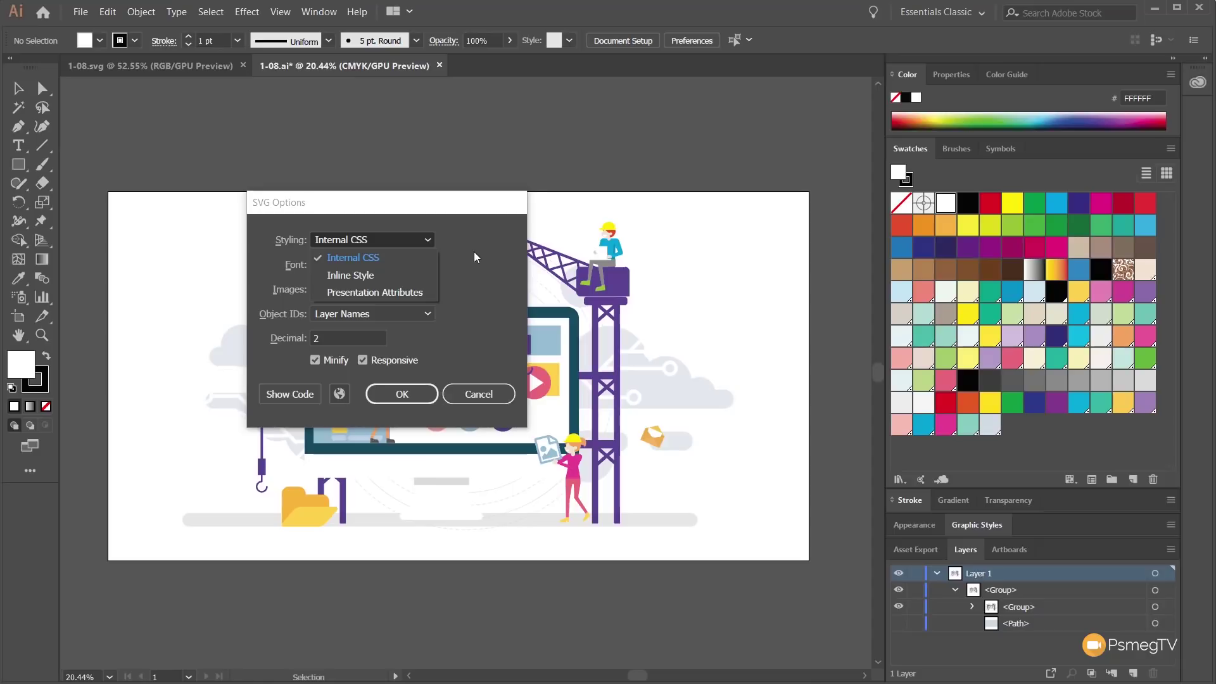
pyautogui.click(476, 254)
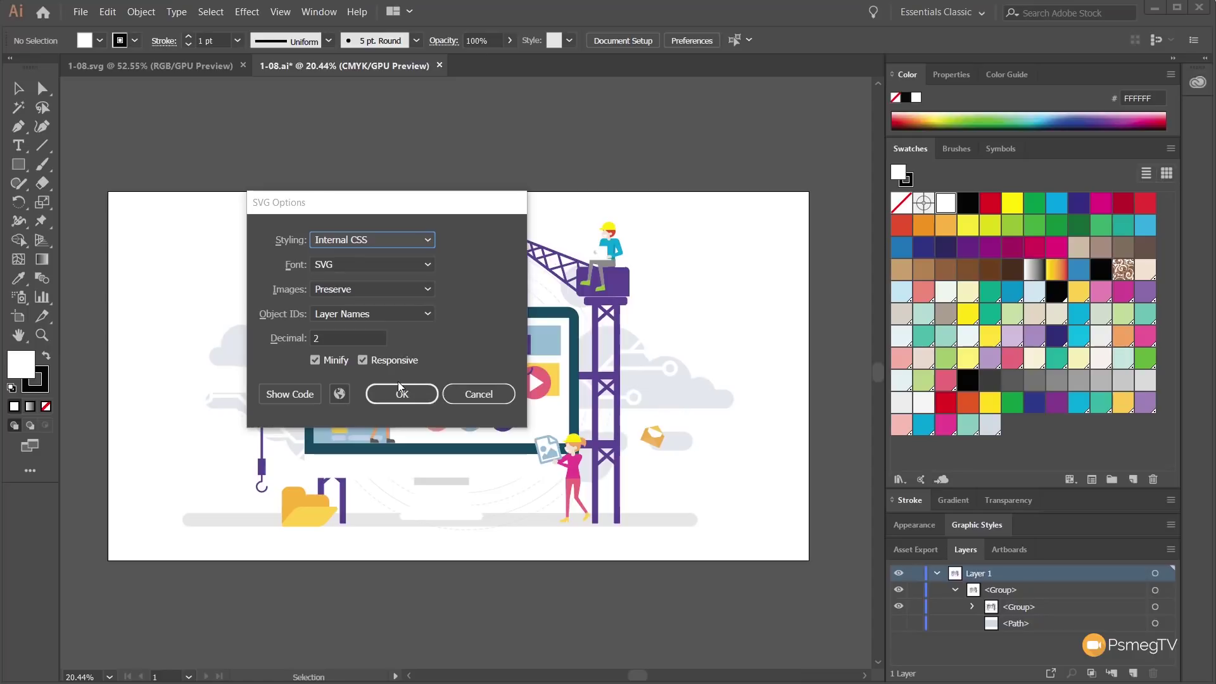
pyautogui.click(290, 395)
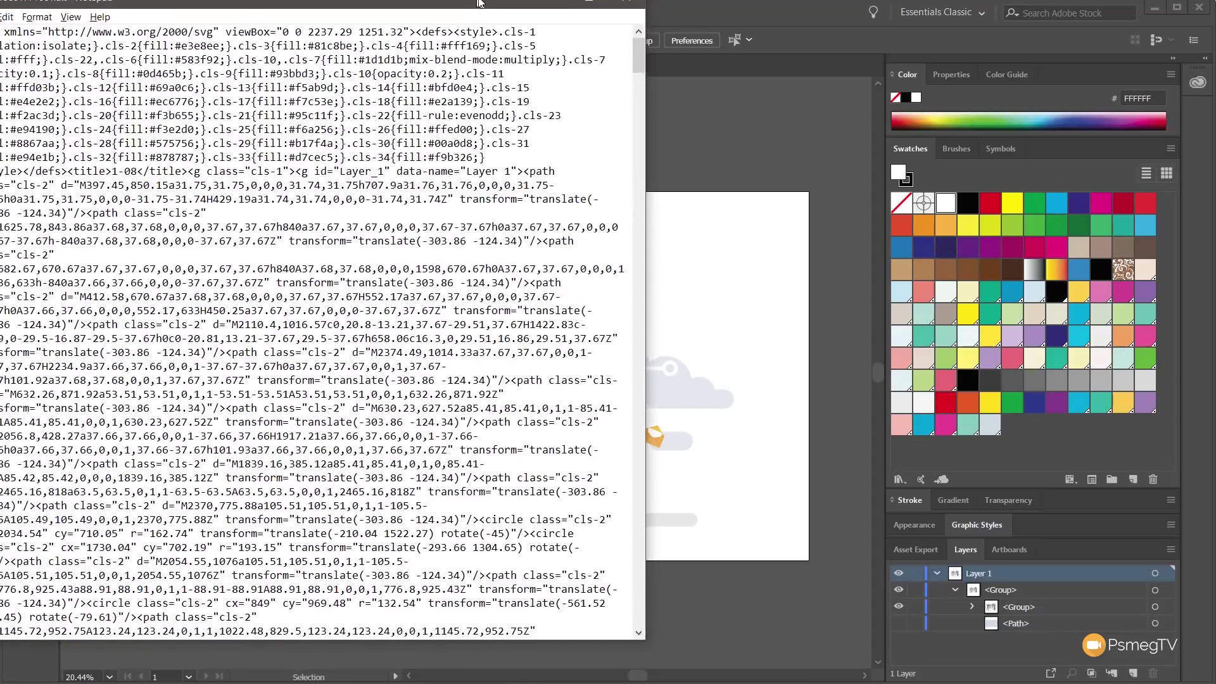
pyautogui.moveTo(479, 3); pyautogui.dragTo(556, 0)
pyautogui.scroll(-9, 607, 298)
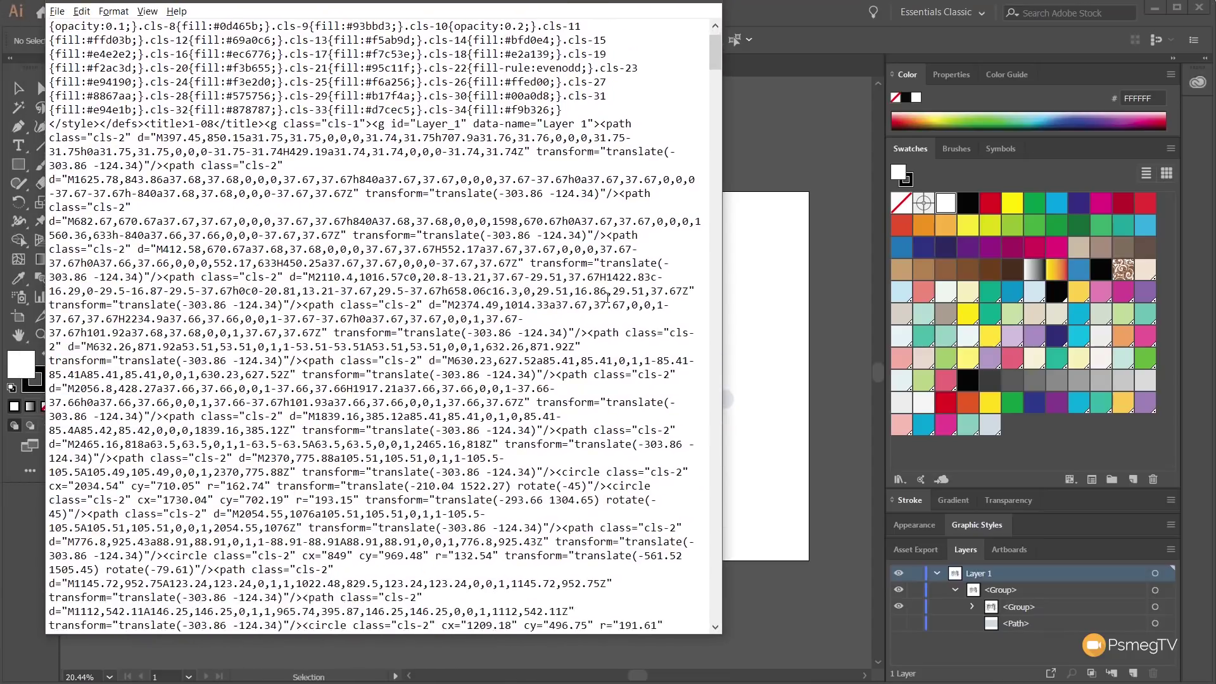
pyautogui.scroll(-10, 607, 297)
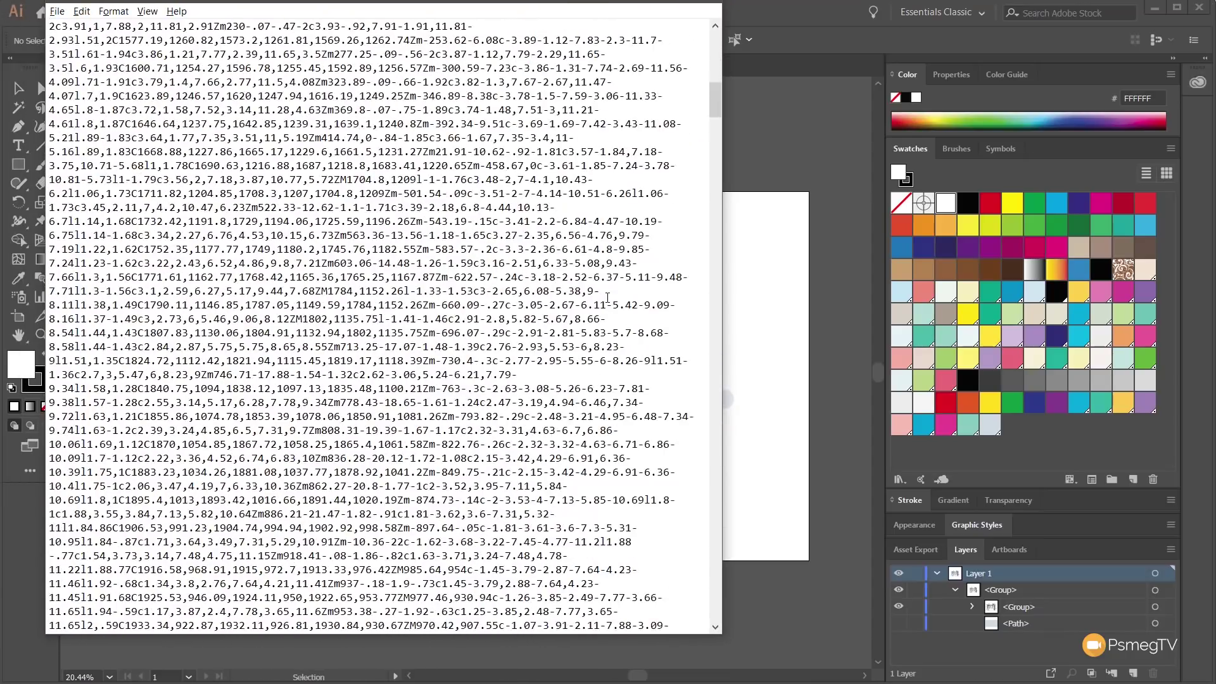
pyautogui.moveTo(714, 120); pyautogui.dragTo(671, 5)
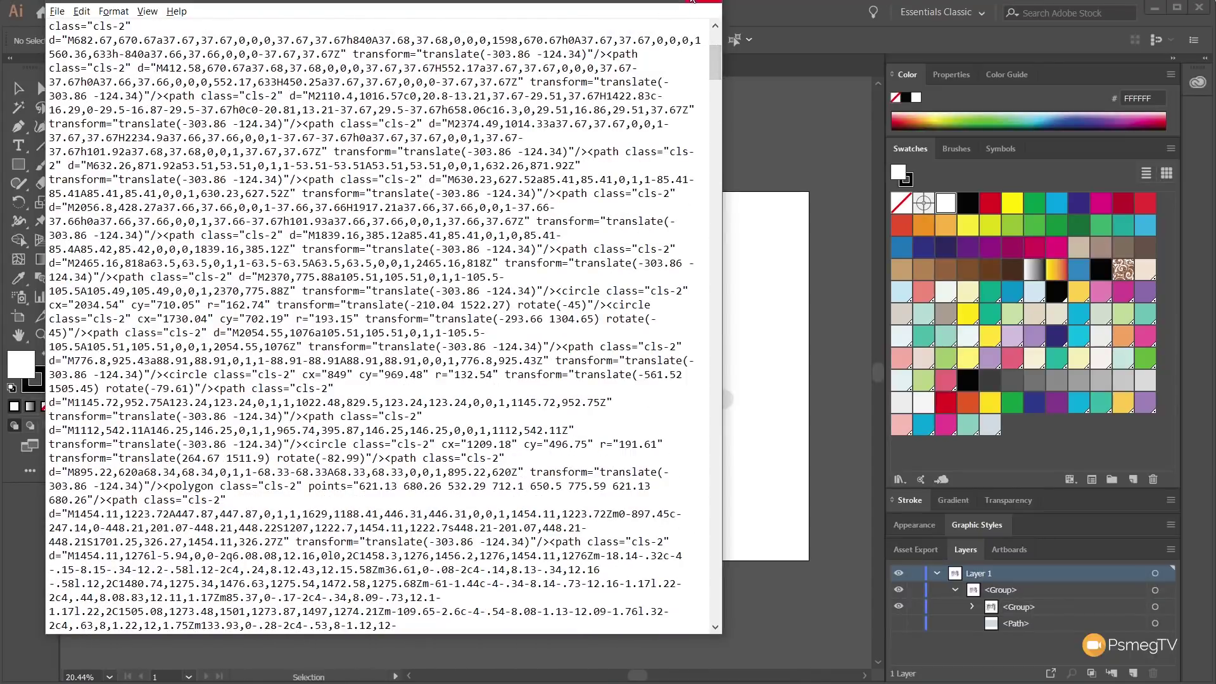
pyautogui.click(695, 2)
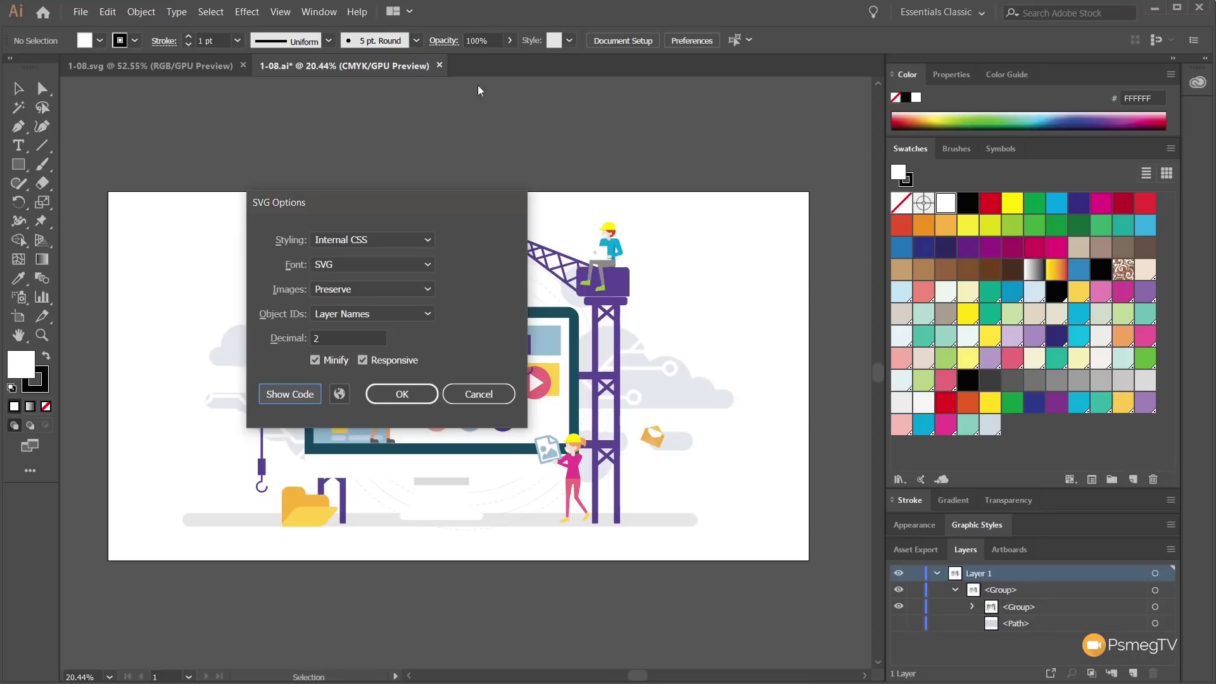
pyautogui.click(401, 394)
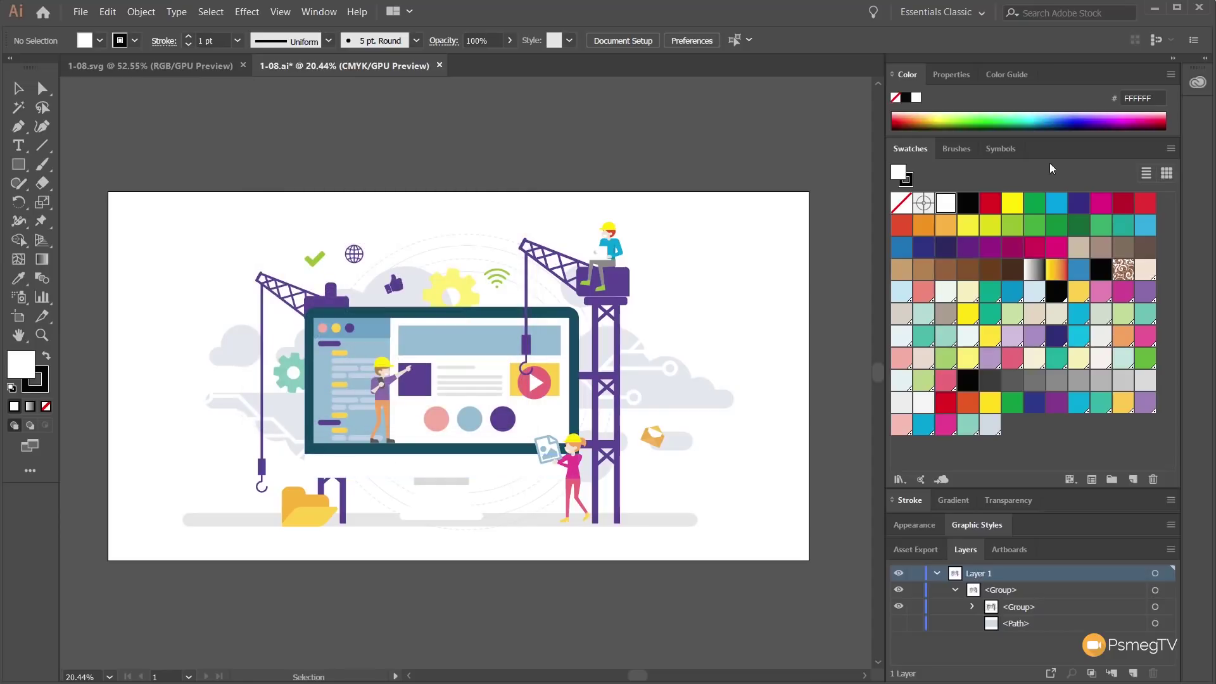
# Switch to the WordPress Pages list and publish a new page titled Home.
pyautogui.click(1161, 11)
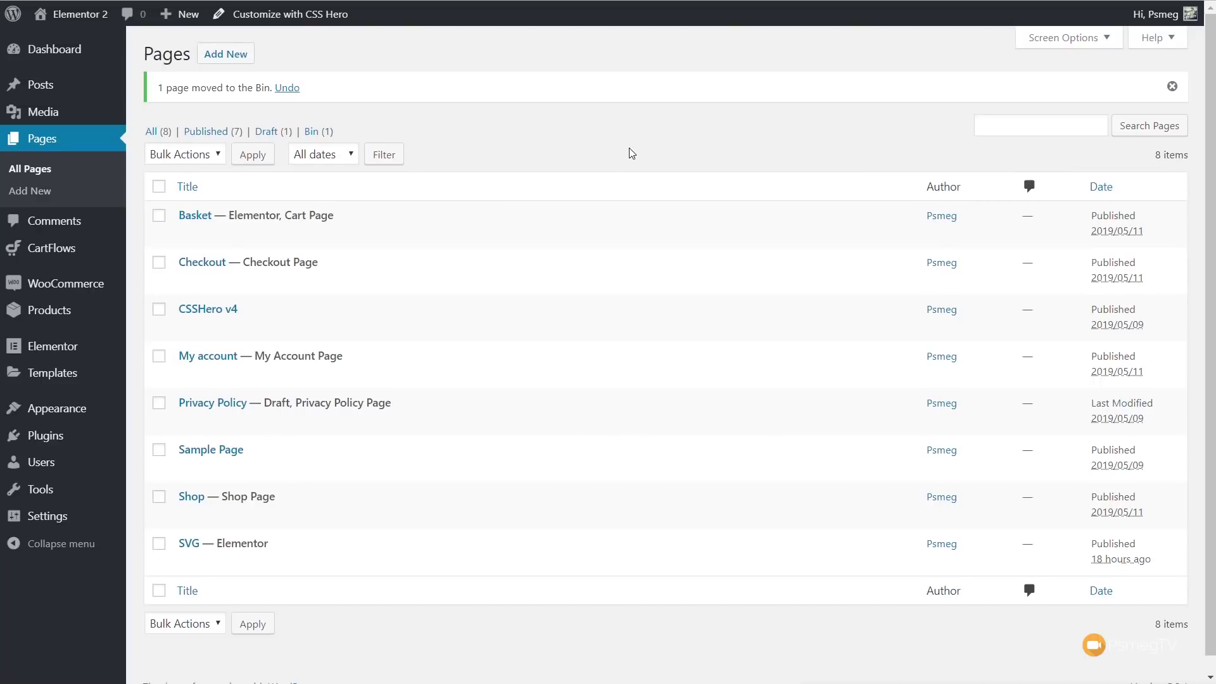
pyautogui.click(236, 59)
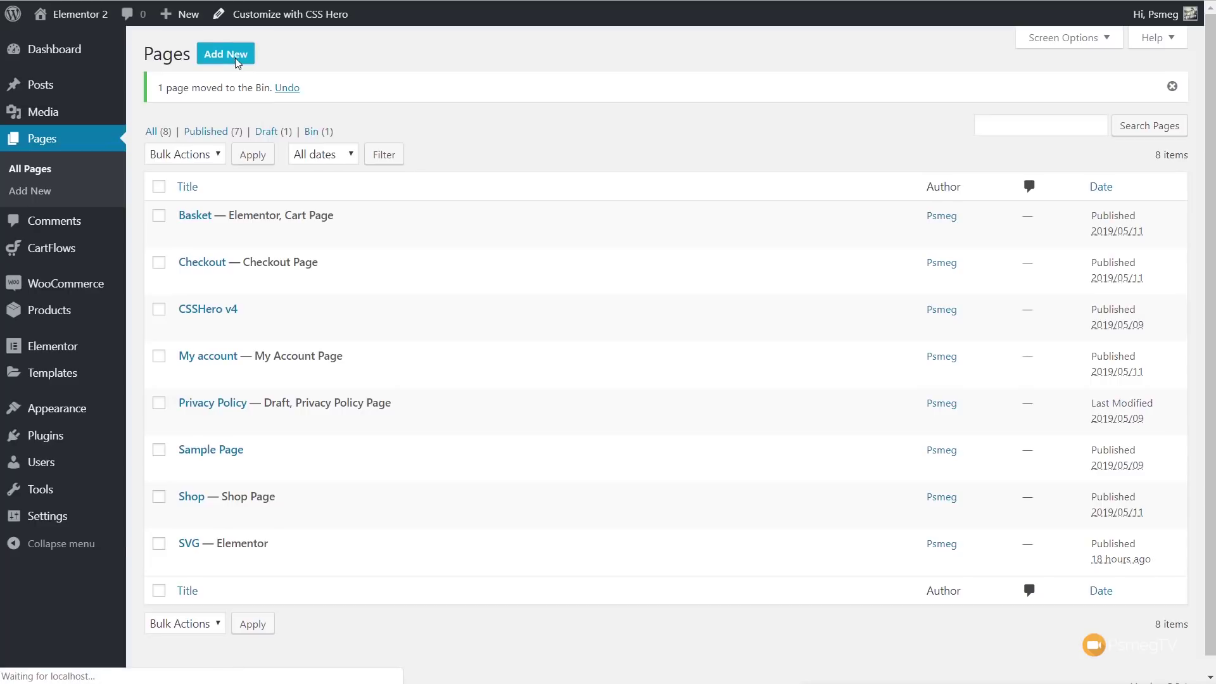
pyautogui.write('ome')
pyautogui.click(155, 93)
pyautogui.write('H')
pyautogui.click(1166, 250)
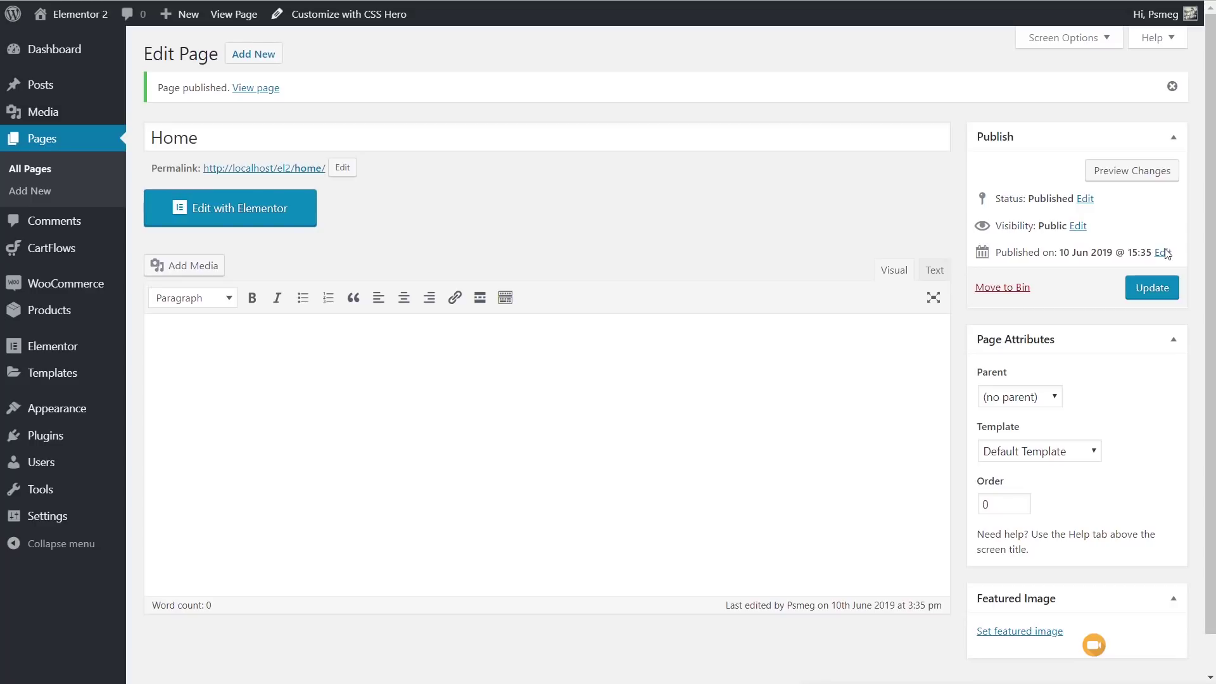
# Update the Home page with the Elementor Canvas template and open it for editing in Elementor.
pyautogui.click(1064, 452)
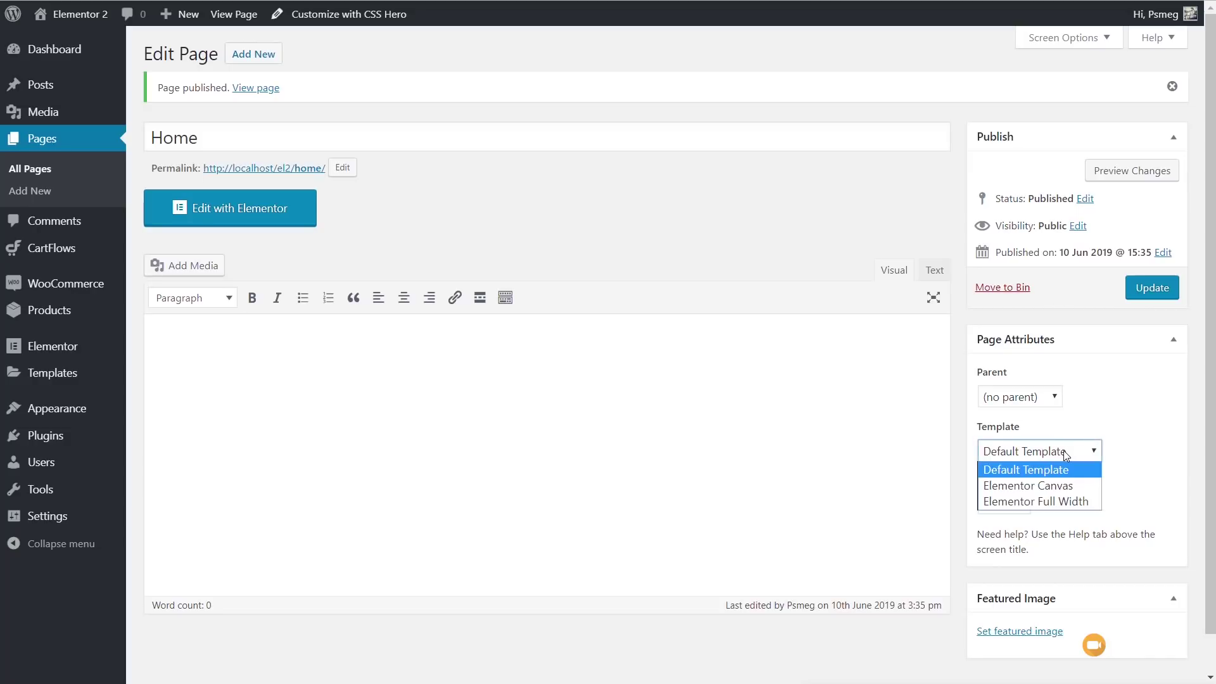
pyautogui.click(1058, 492)
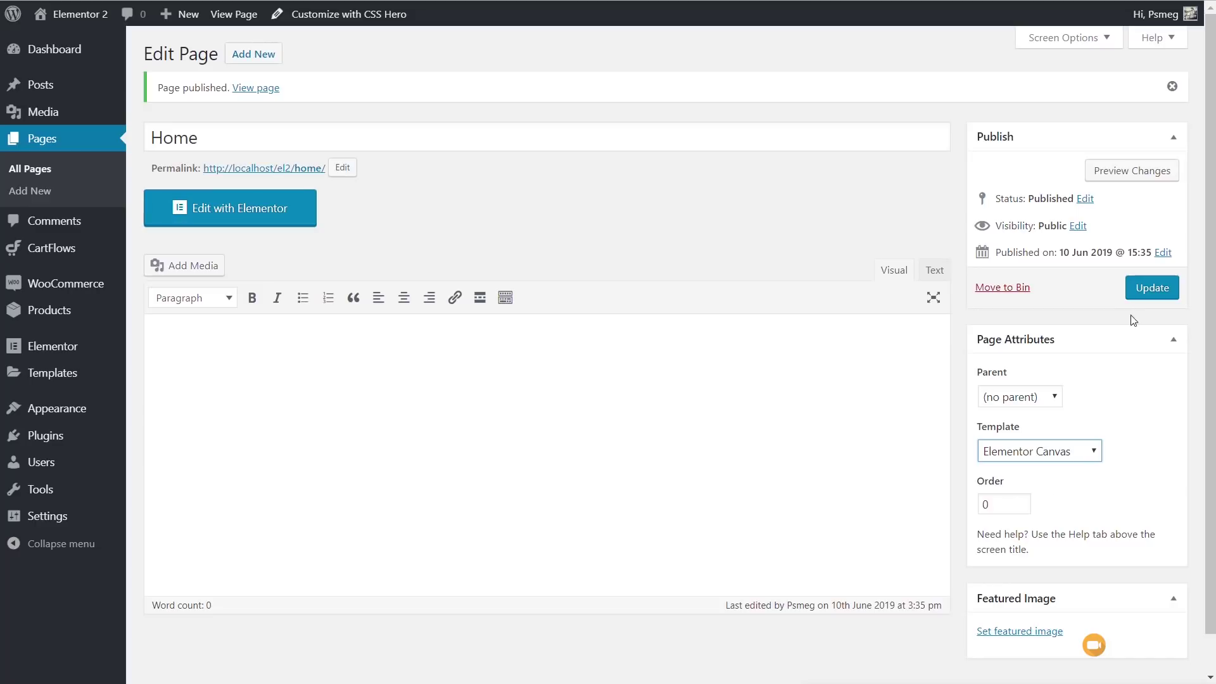
pyautogui.click(1148, 301)
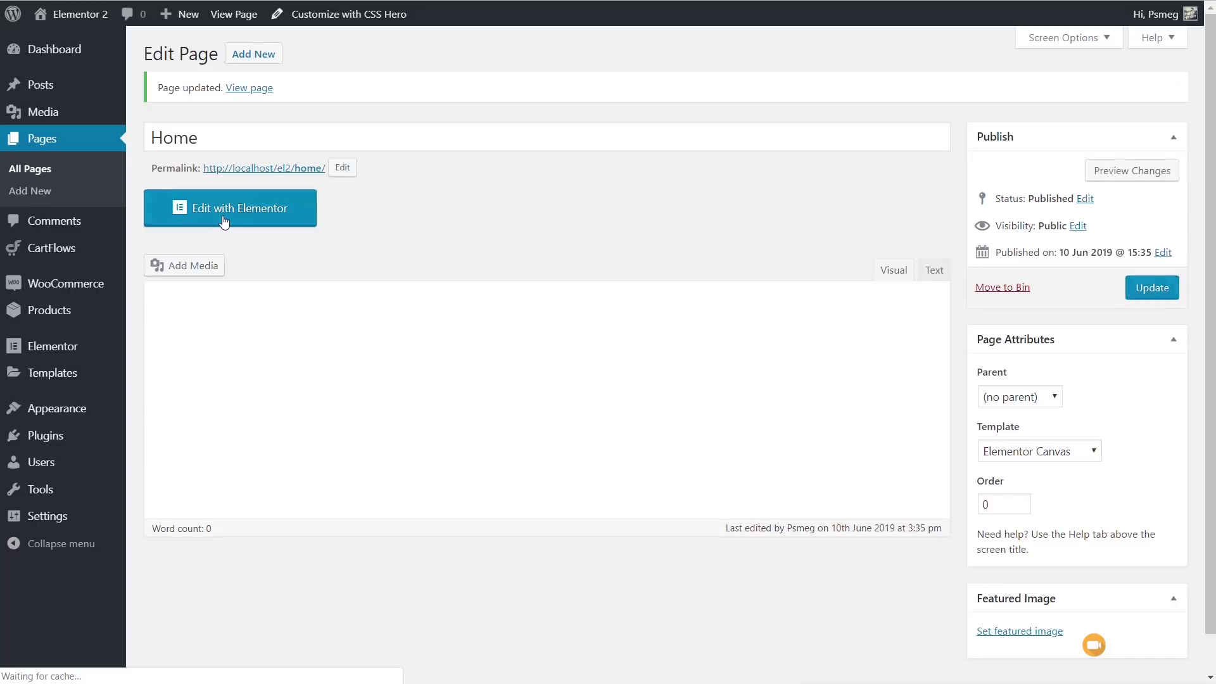
pyautogui.click(223, 209)
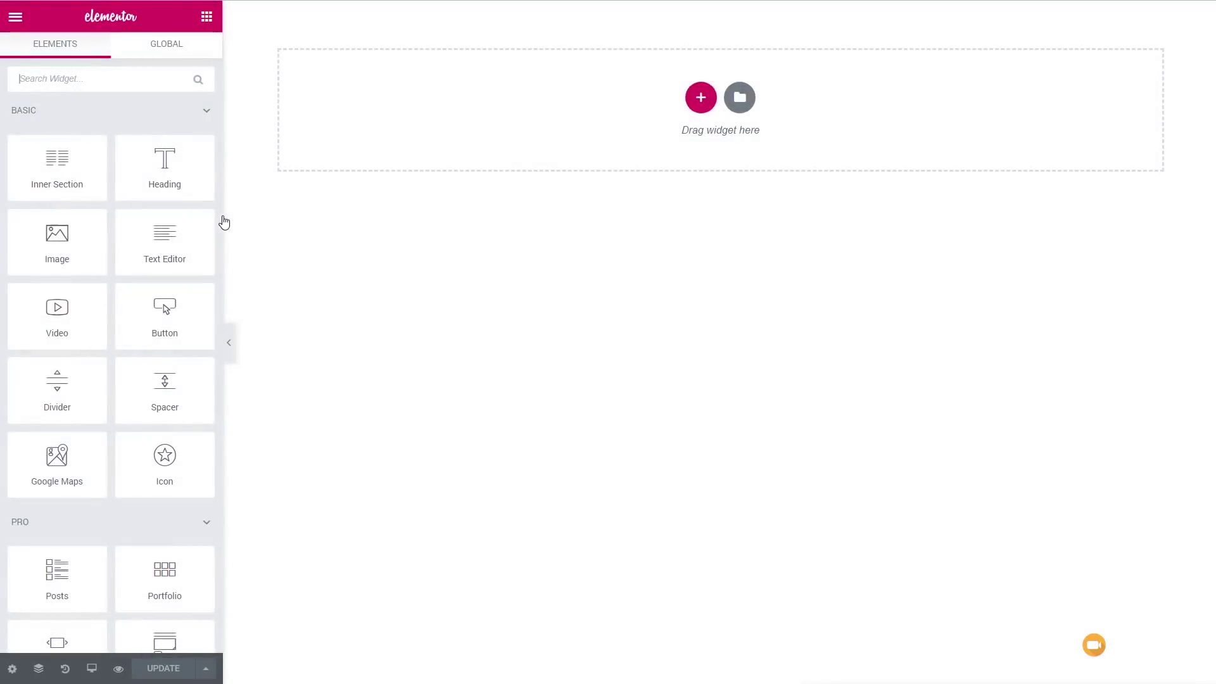
# Add a single-column section to the page and set its columns gap to No Gap.
pyautogui.click(701, 99)
pyautogui.click(519, 141)
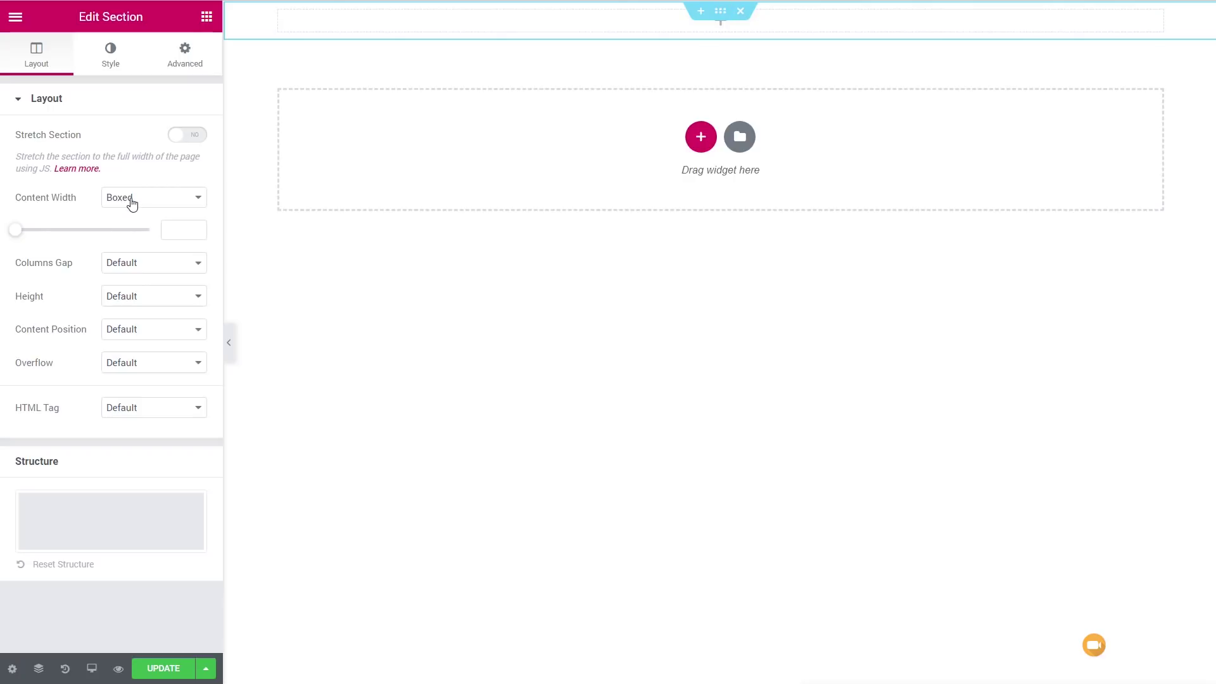
pyautogui.click(144, 268)
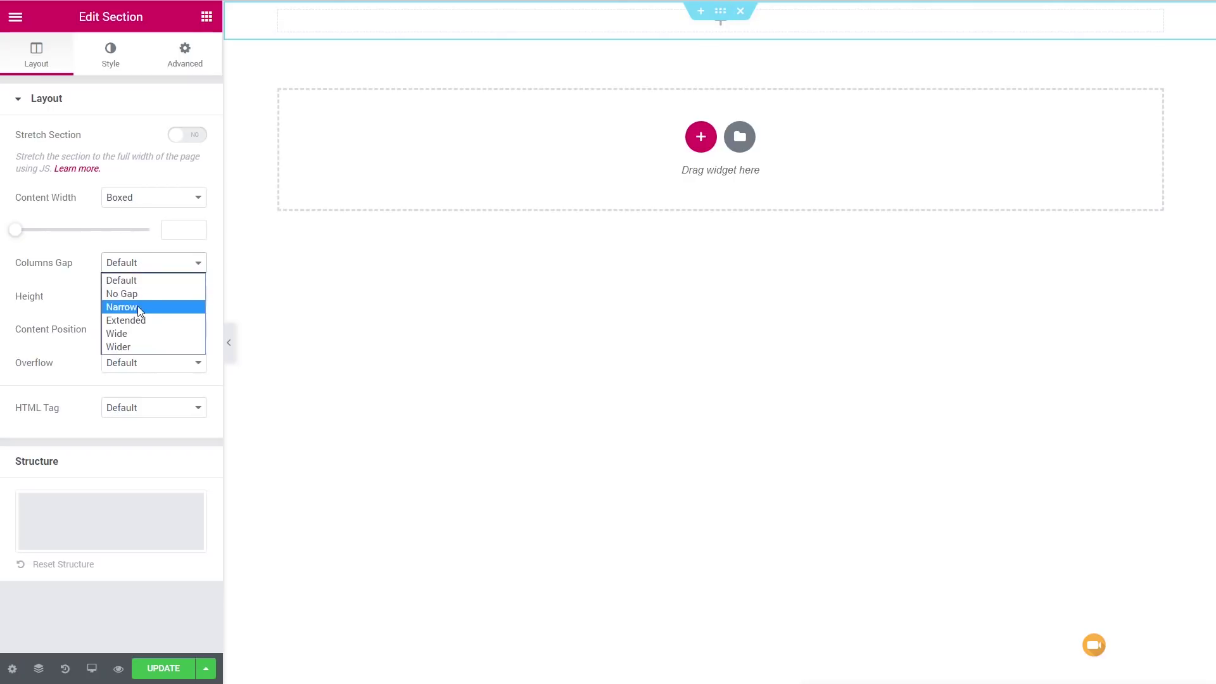
pyautogui.click(140, 291)
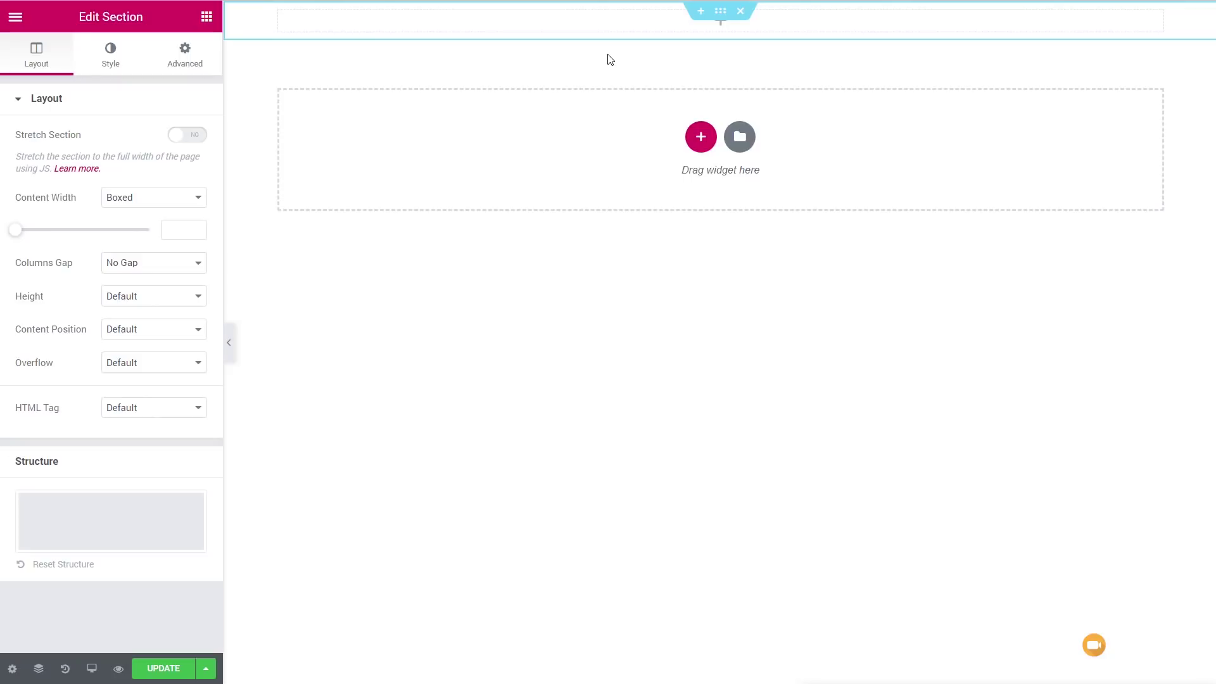
# Give the section a Classic background overlay using the 1-08.svg illustration from the media library.
pyautogui.click(118, 65)
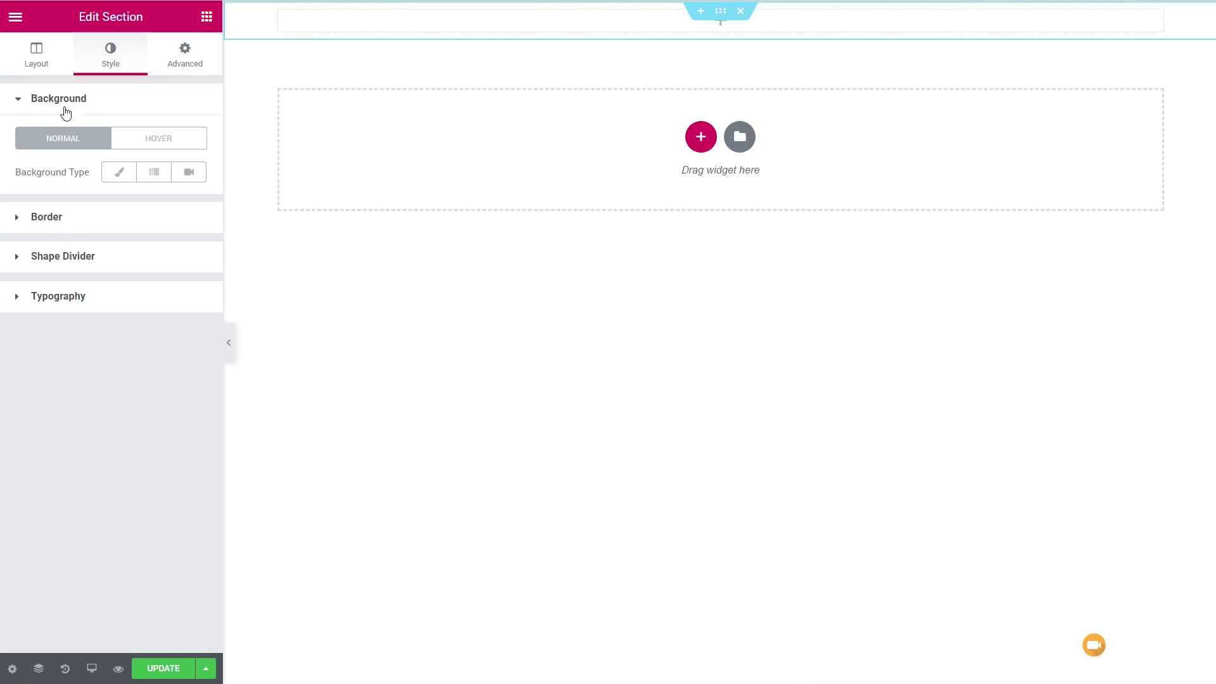
pyautogui.click(126, 181)
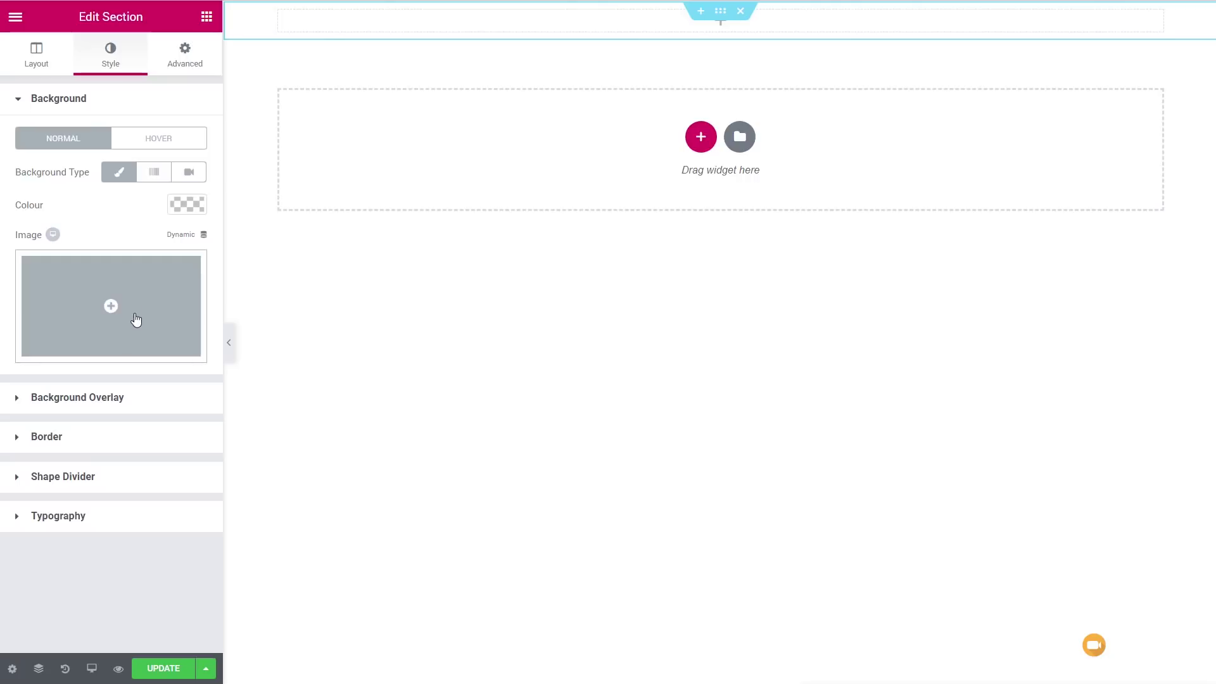
pyautogui.click(85, 399)
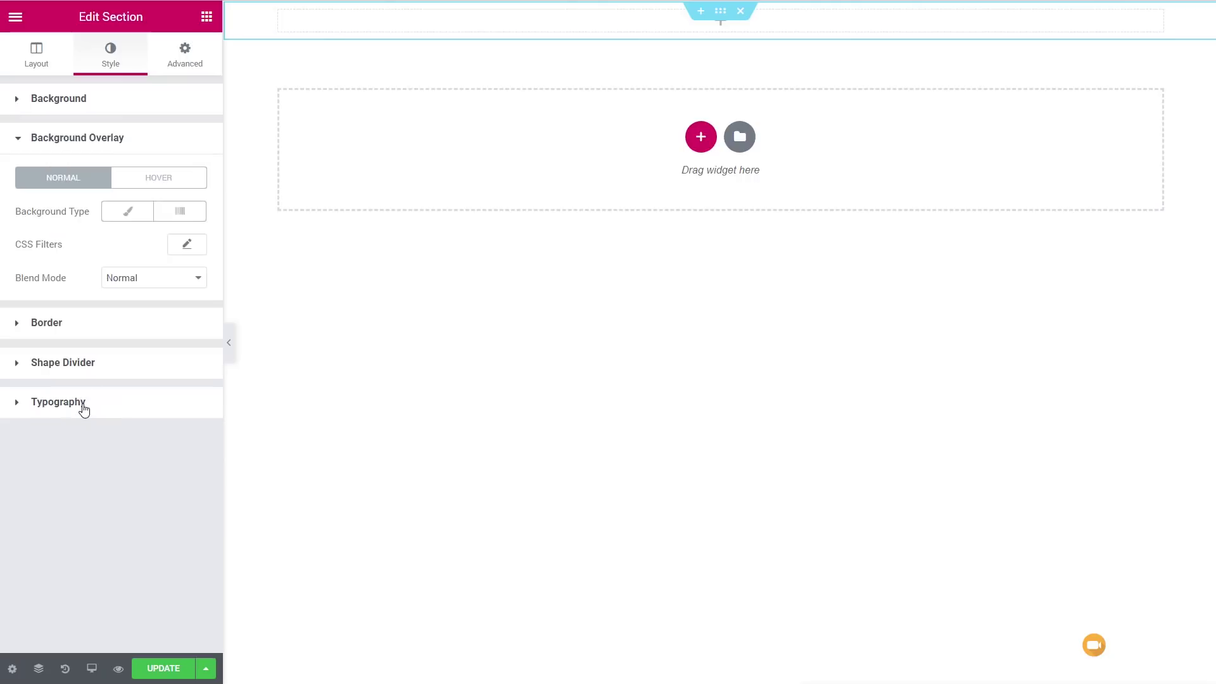
pyautogui.click(128, 216)
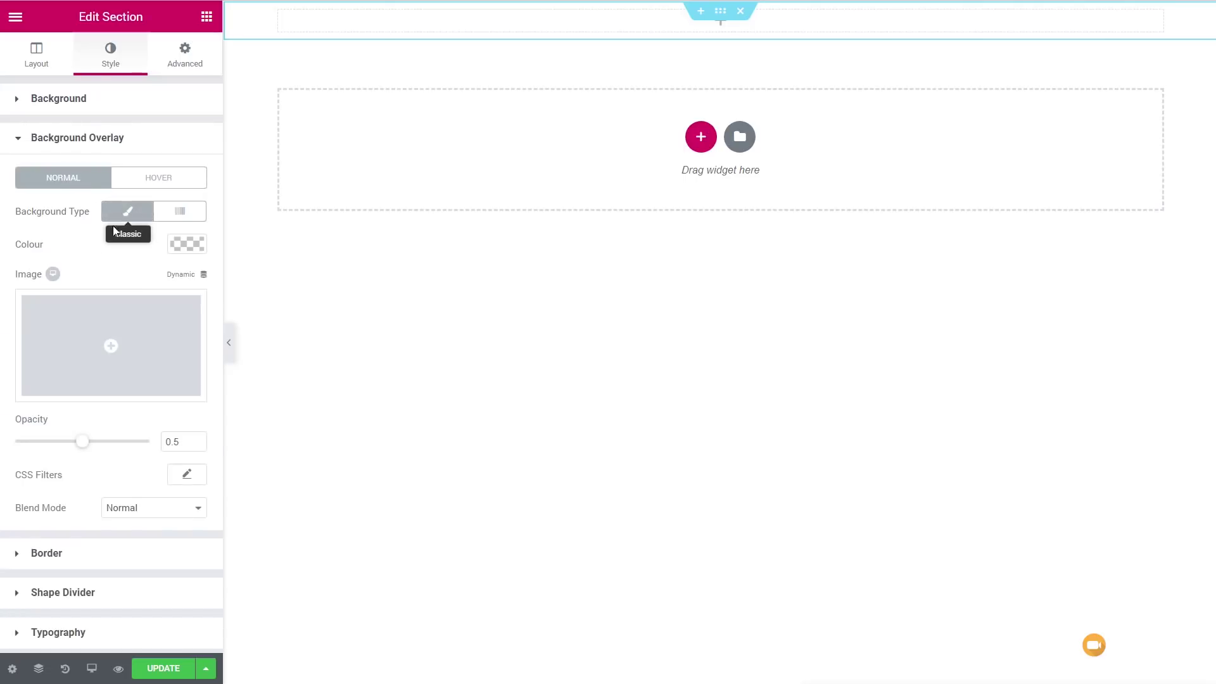
pyautogui.click(105, 347)
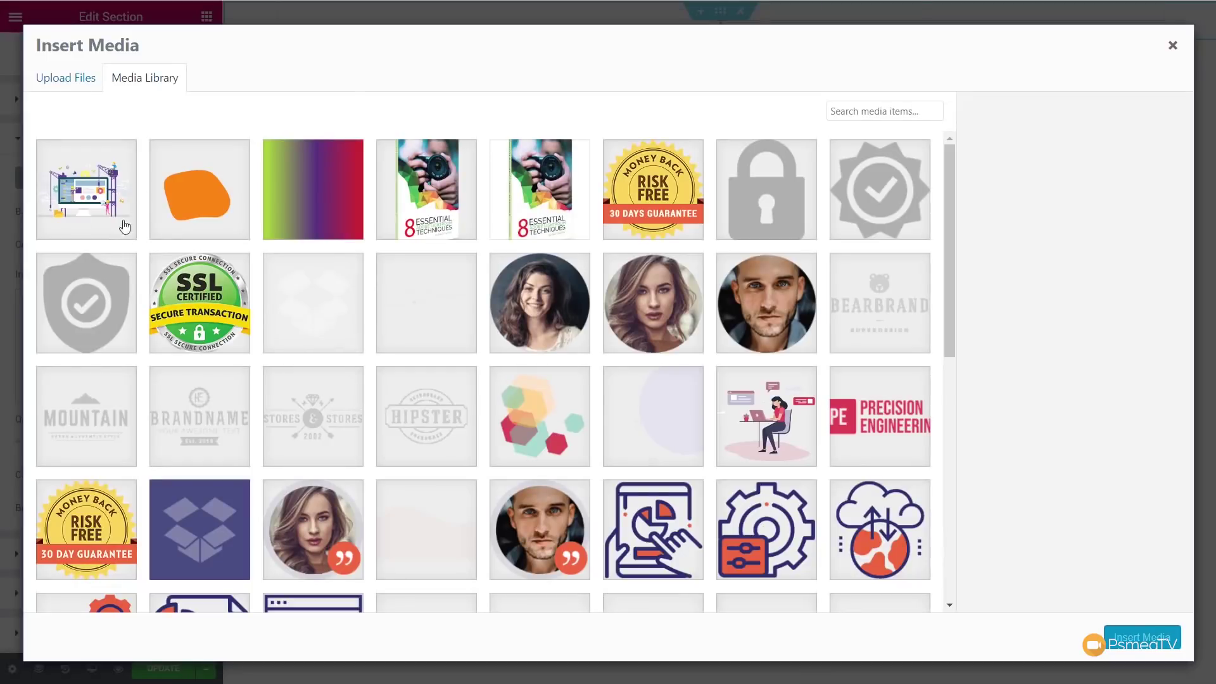
pyautogui.click(94, 194)
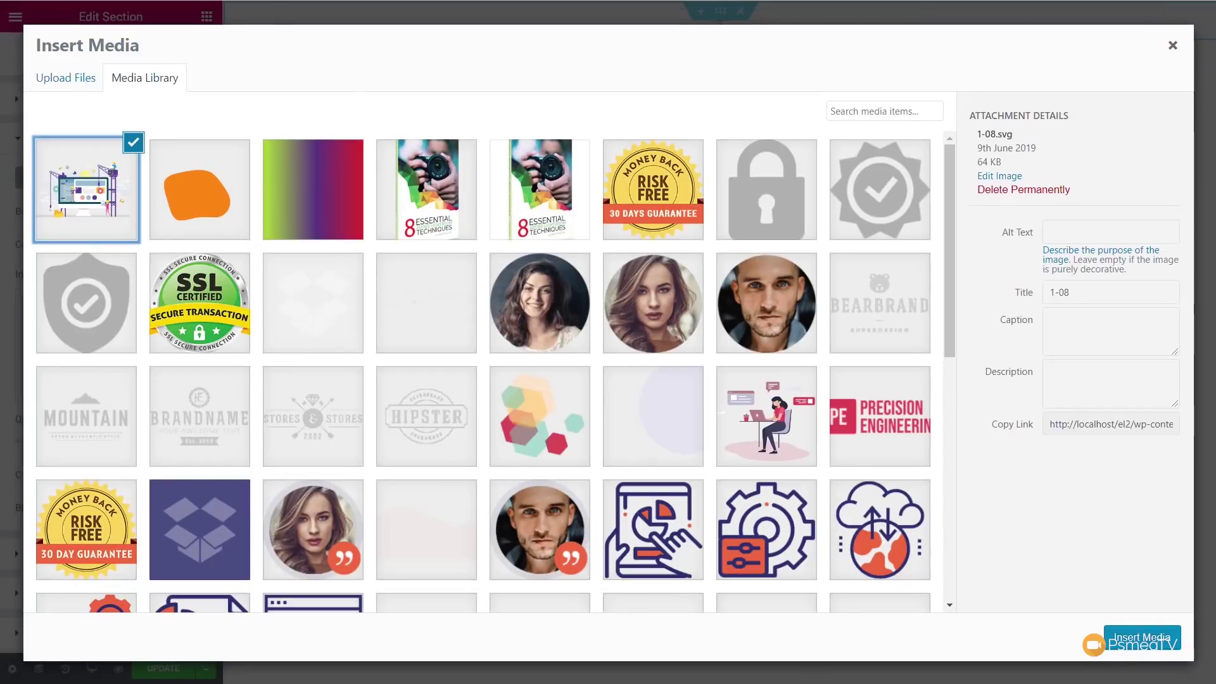
pyautogui.click(1132, 641)
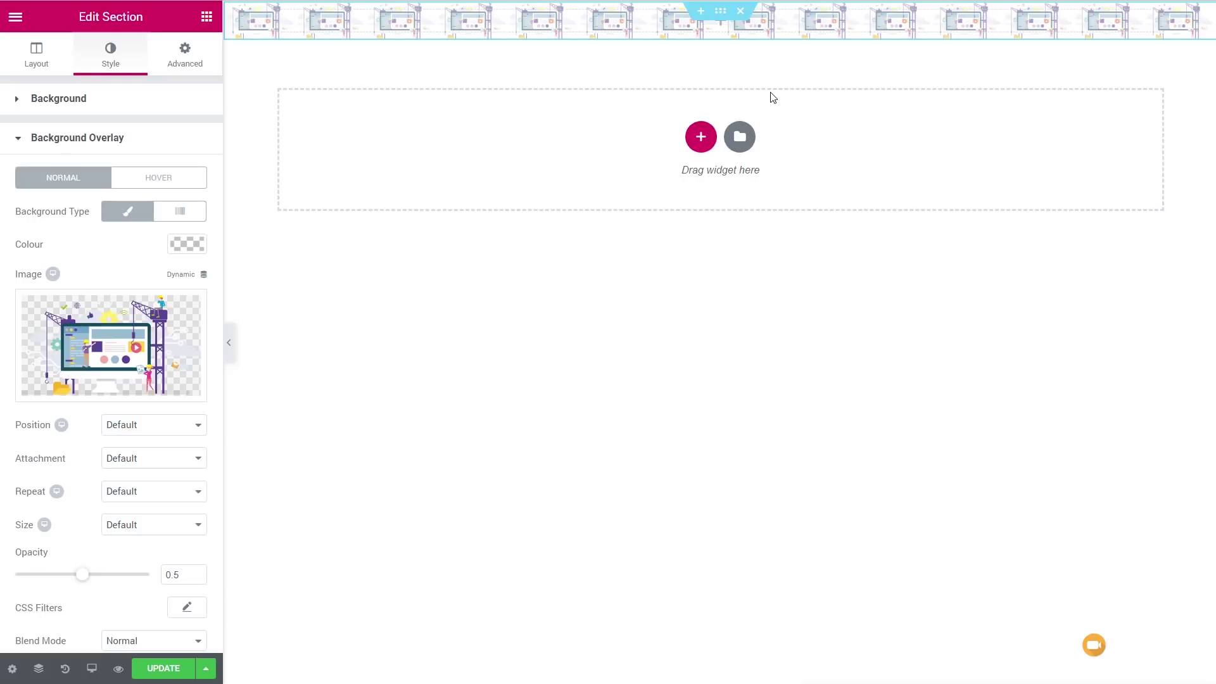
# Set the overlay image's position to Centre Centre, its repeat to No-repeat and its size to Contain.
pyautogui.click(158, 424)
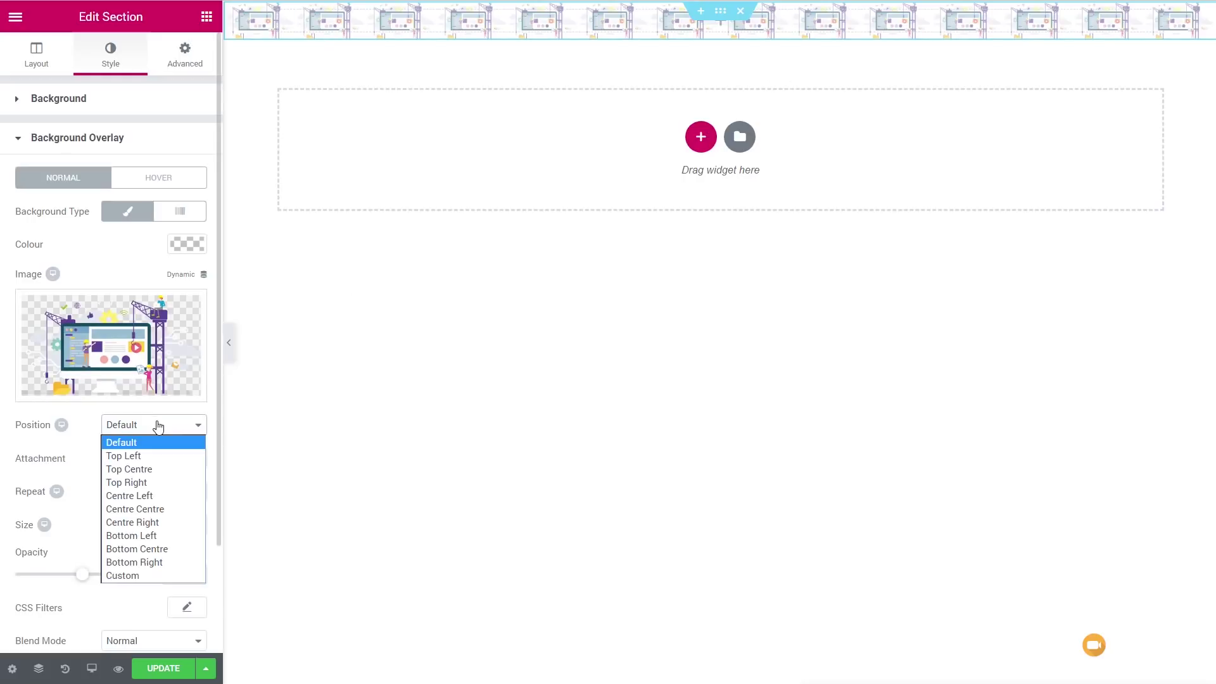
pyautogui.click(161, 508)
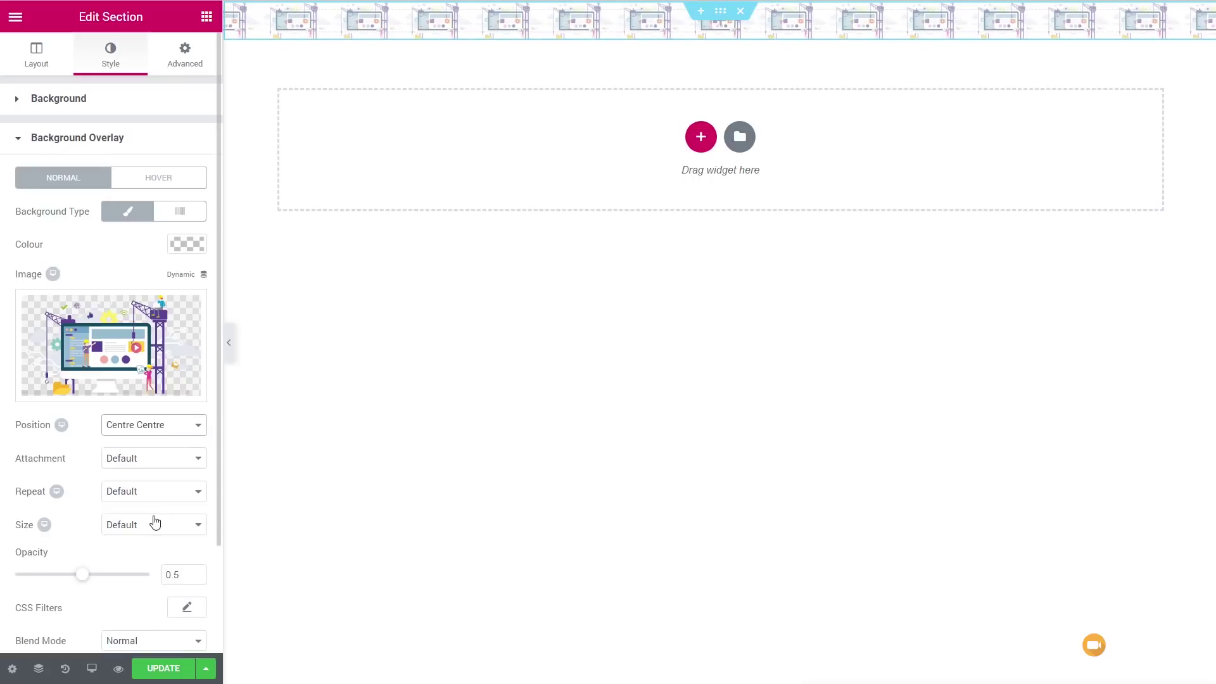
pyautogui.click(146, 467)
pyautogui.click(148, 470)
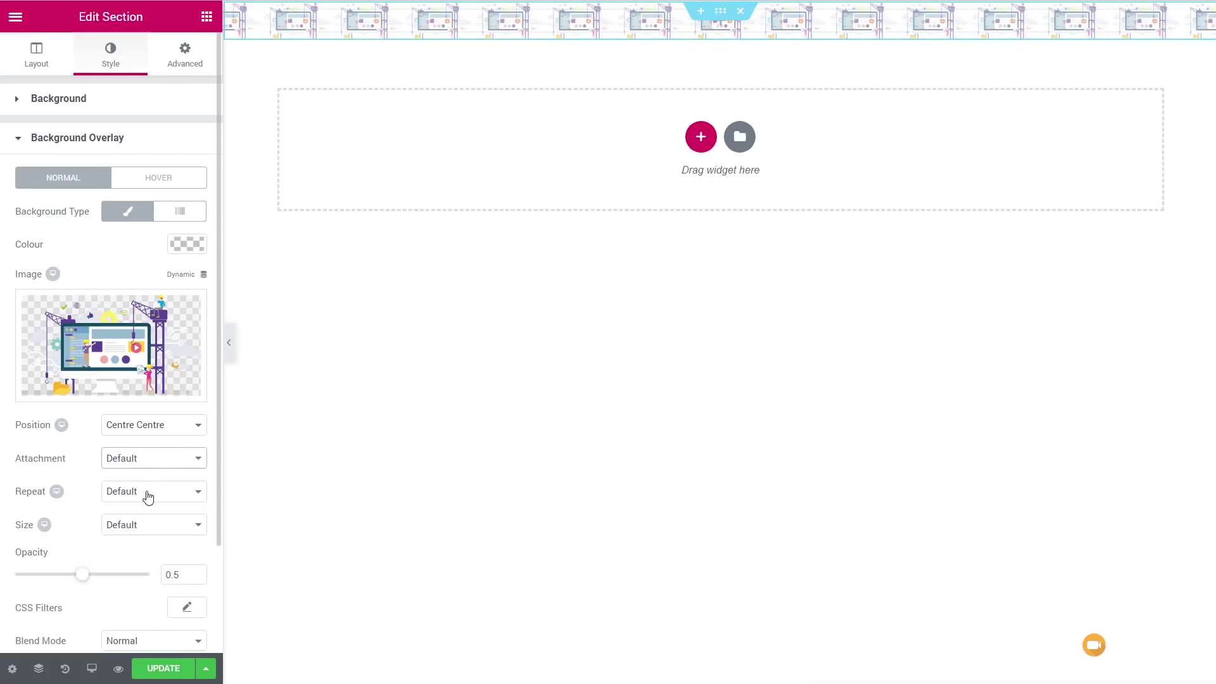
pyautogui.click(148, 490)
pyautogui.click(145, 529)
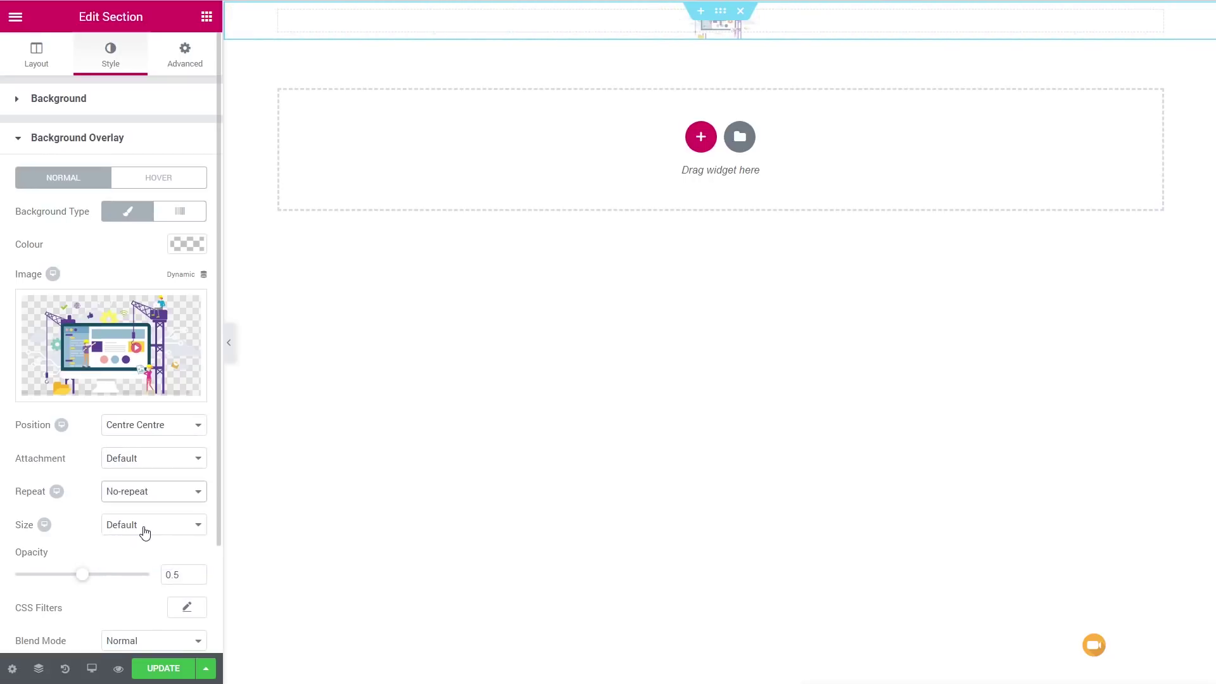
pyautogui.click(123, 531)
pyautogui.click(123, 582)
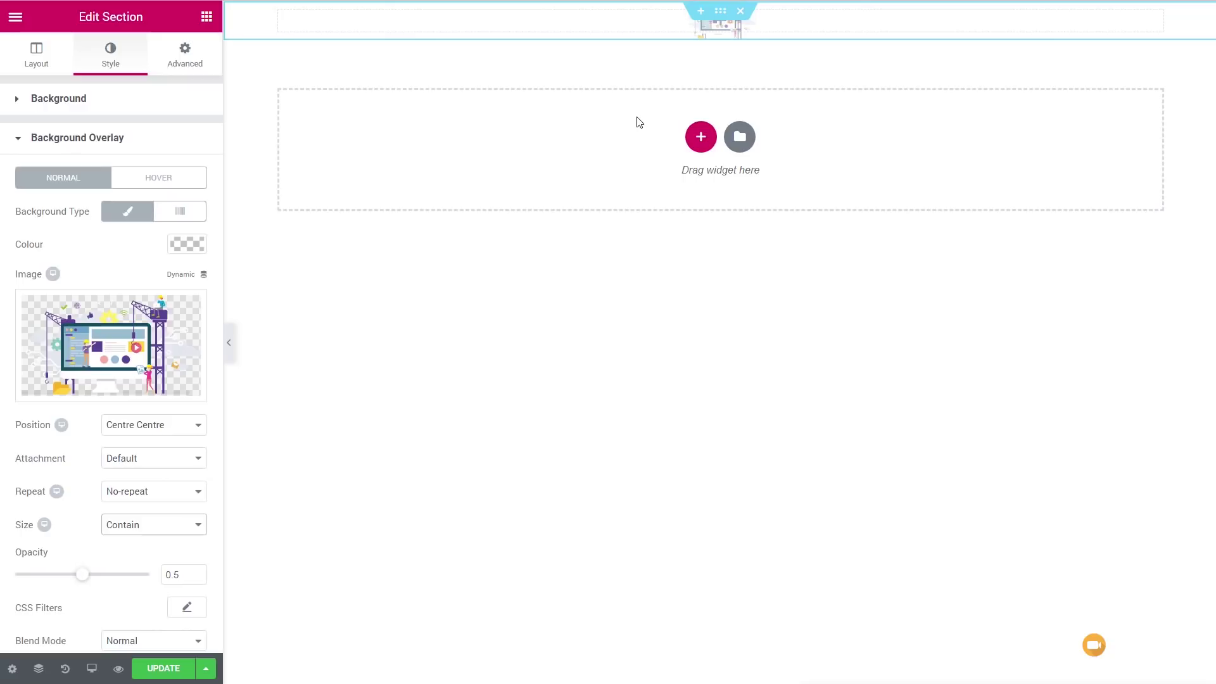
# Change the section's height to Min Height with a minimum height of 100 VH.
pyautogui.click(48, 58)
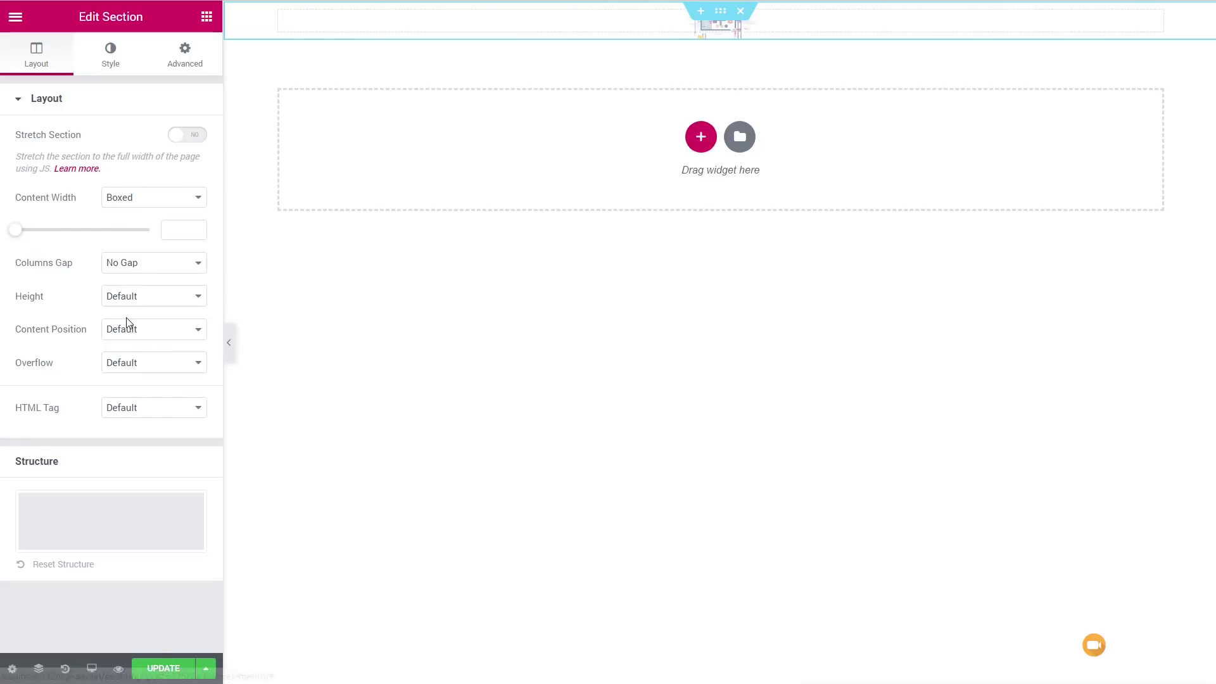
pyautogui.click(154, 298)
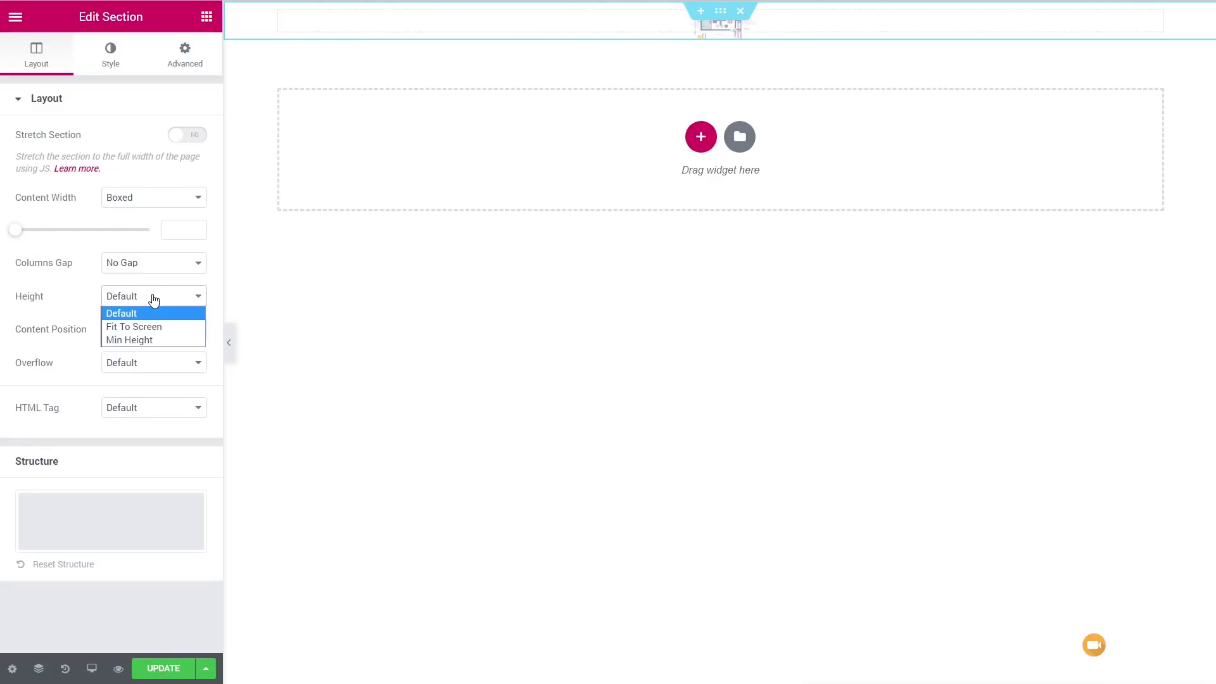
pyautogui.click(154, 340)
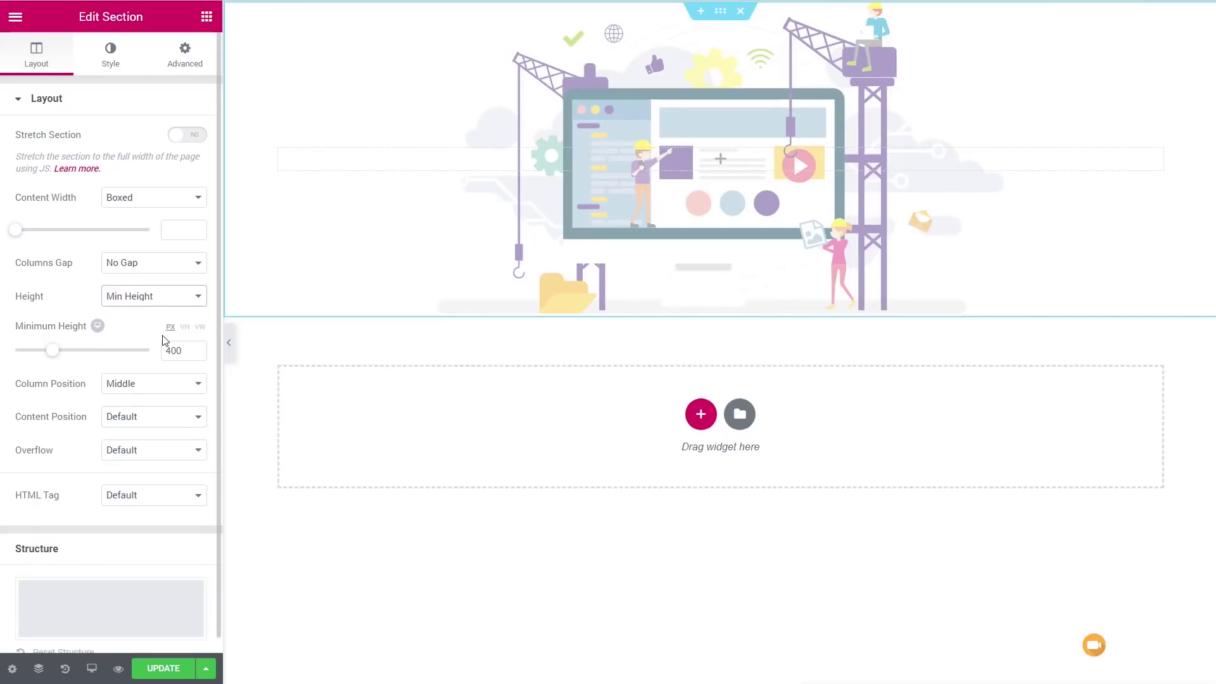
pyautogui.click(184, 328)
pyautogui.moveTo(15, 353); pyautogui.dragTo(154, 353)
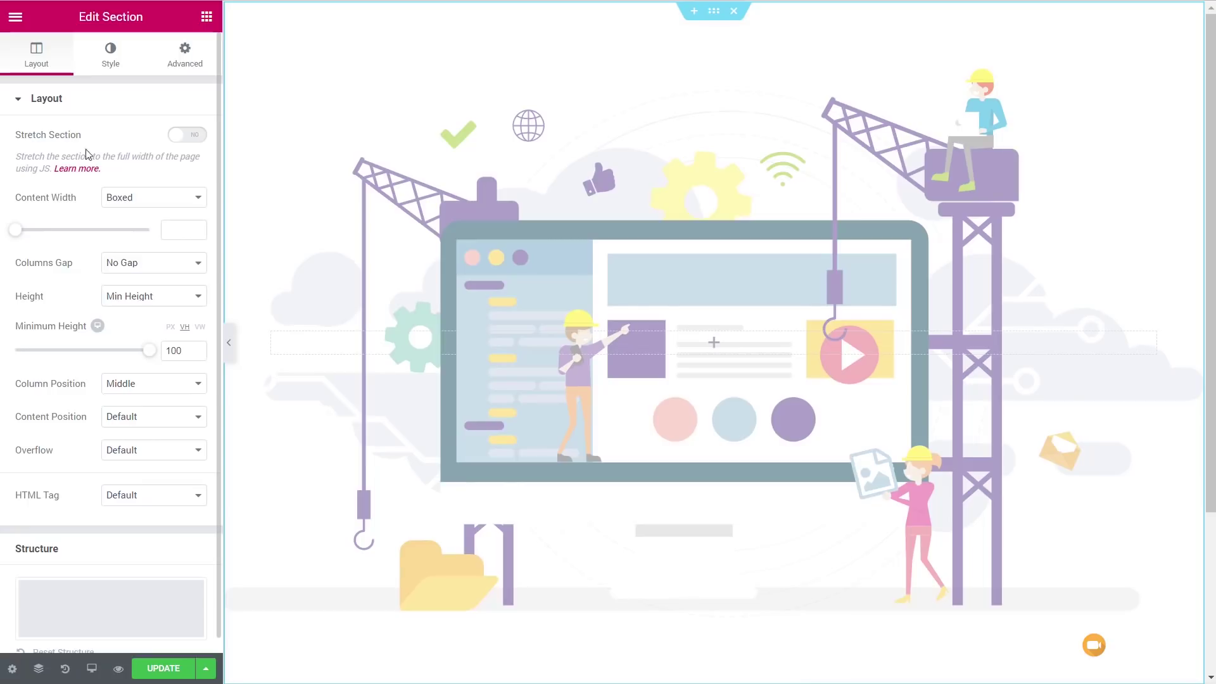
# Raise the background overlay's opacity to 1.
pyautogui.click(110, 56)
pyautogui.click(109, 414)
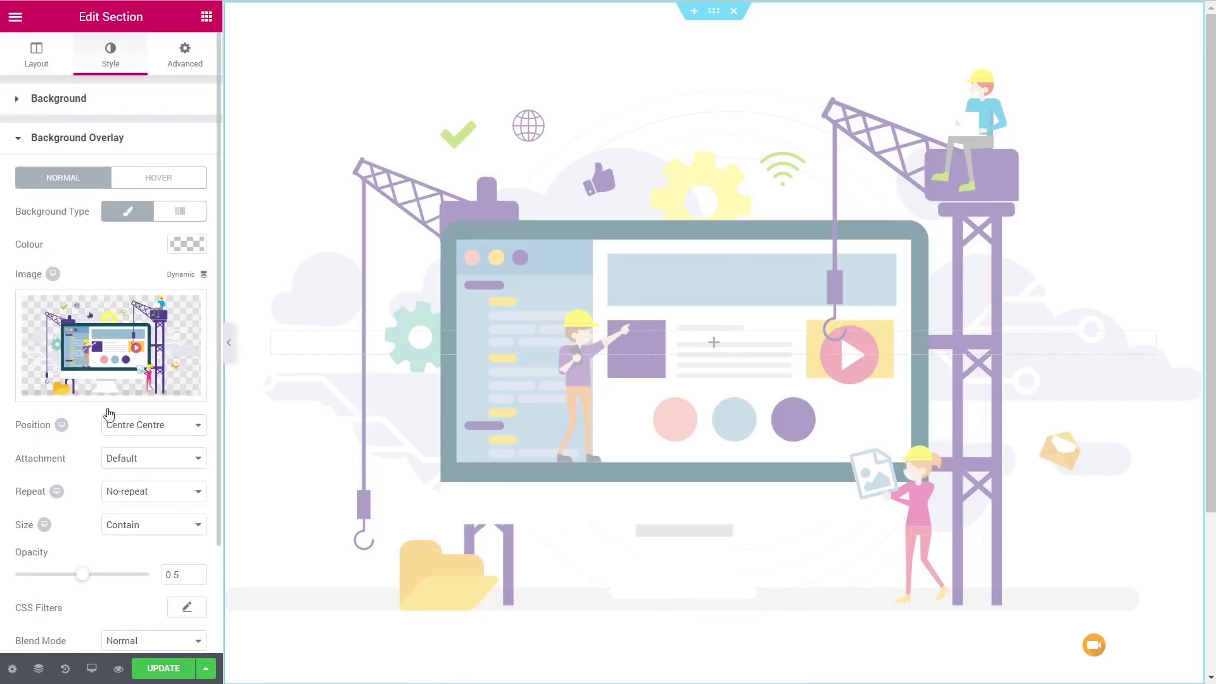
pyautogui.moveTo(106, 581); pyautogui.dragTo(156, 583)
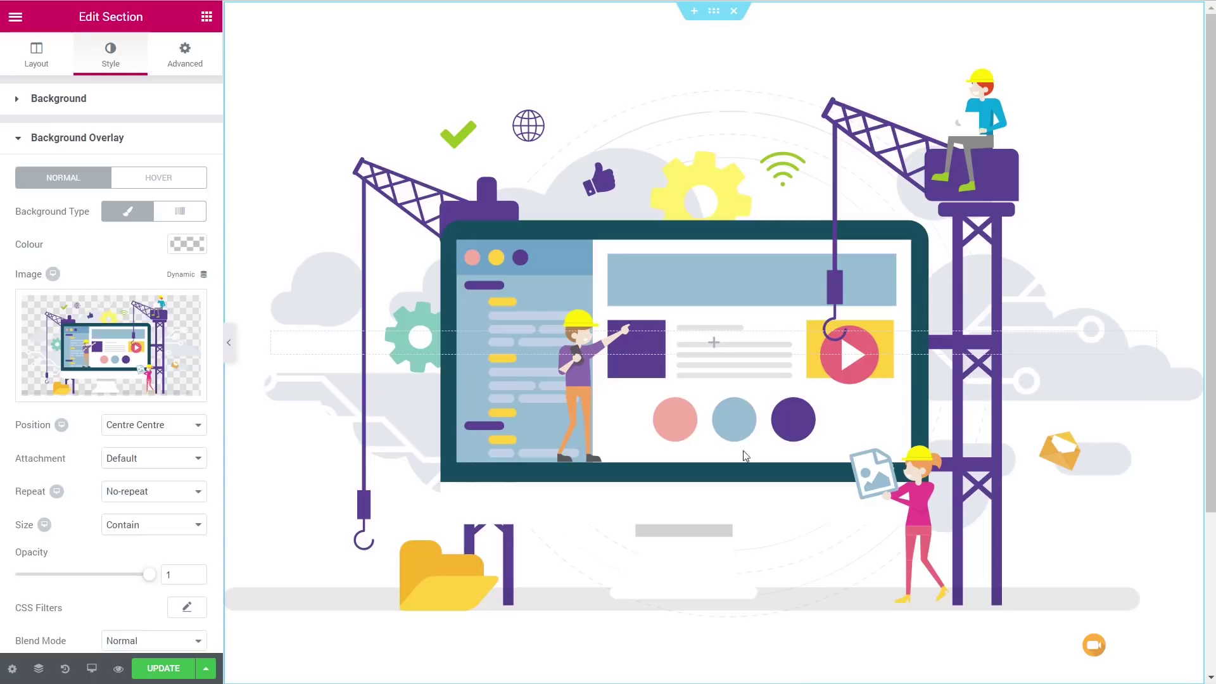
# Give the section a gradient background from the dark blue preset colour to light blue #6ec1e4.
pyautogui.click(74, 108)
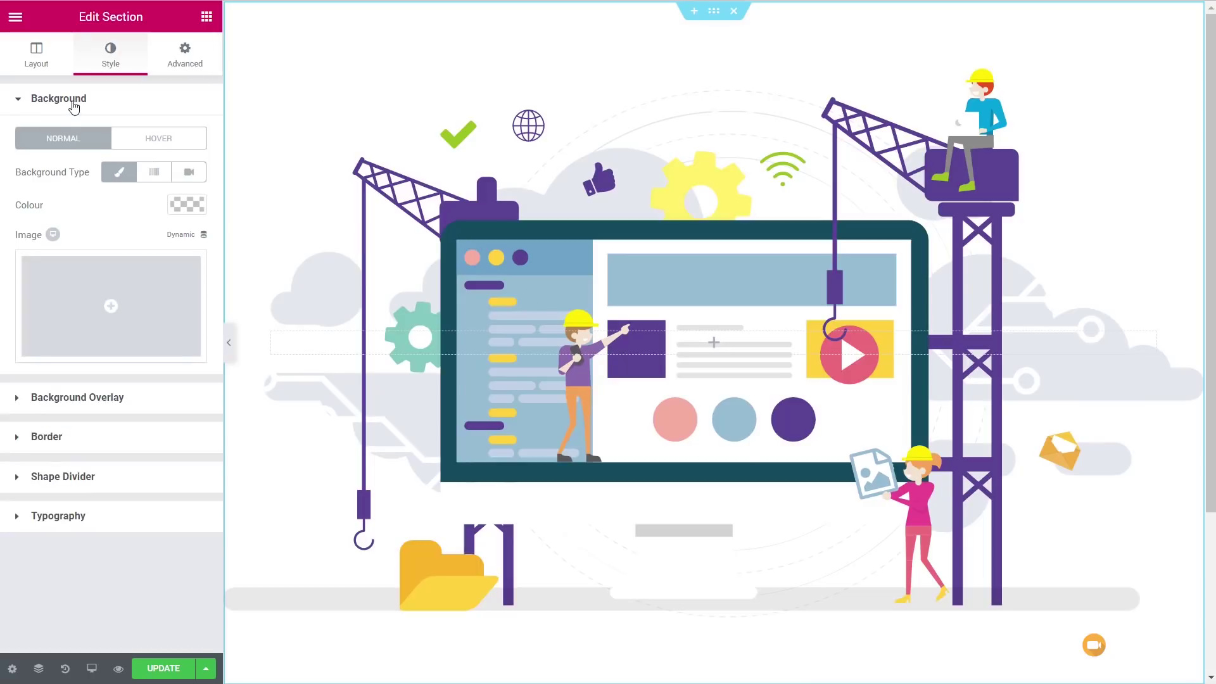
pyautogui.click(155, 182)
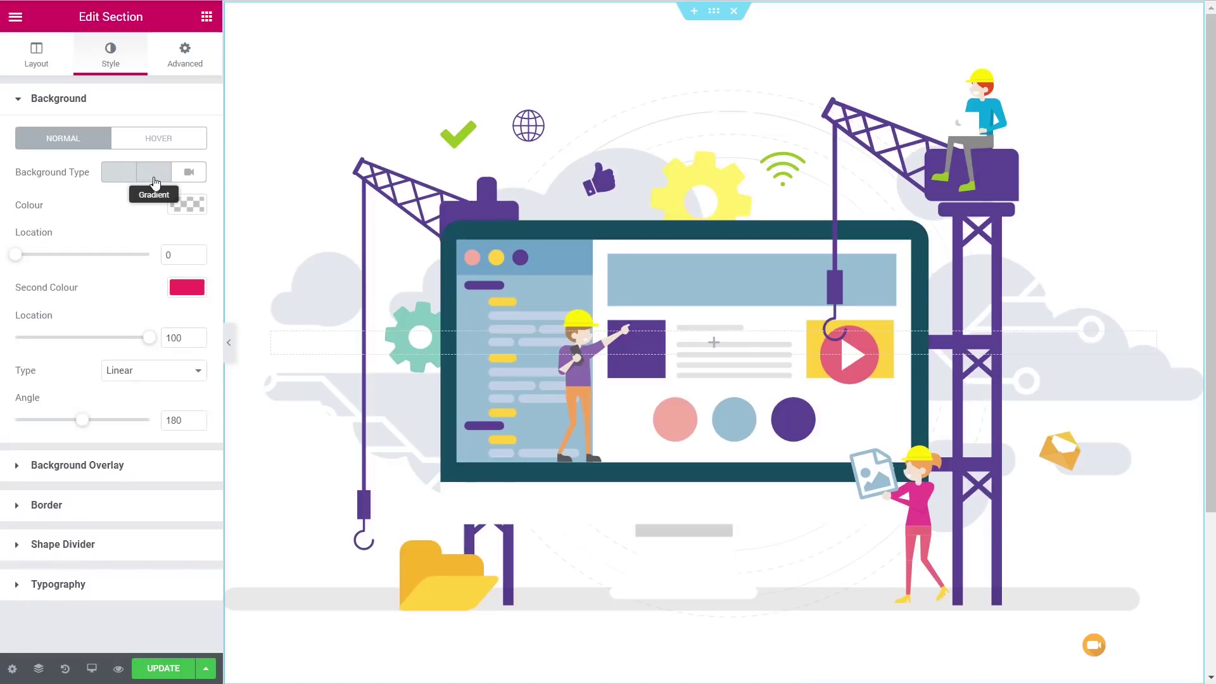
pyautogui.click(197, 207)
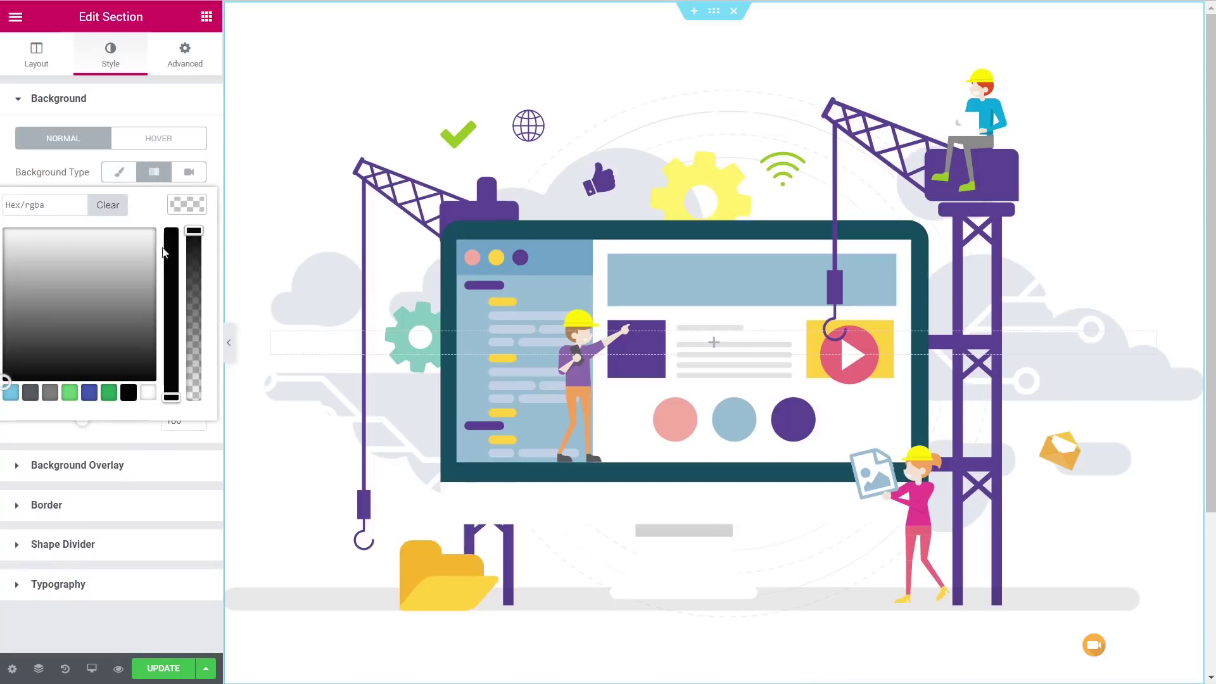
pyautogui.click(90, 392)
pyautogui.click(196, 205)
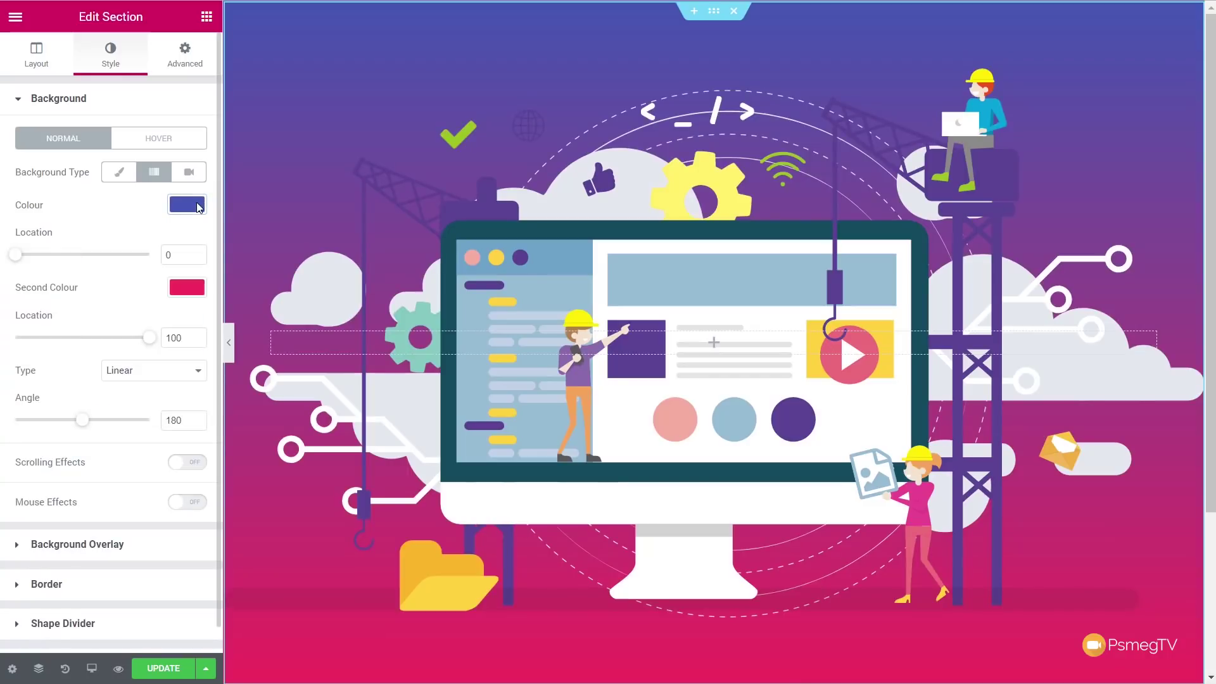
pyautogui.click(182, 288)
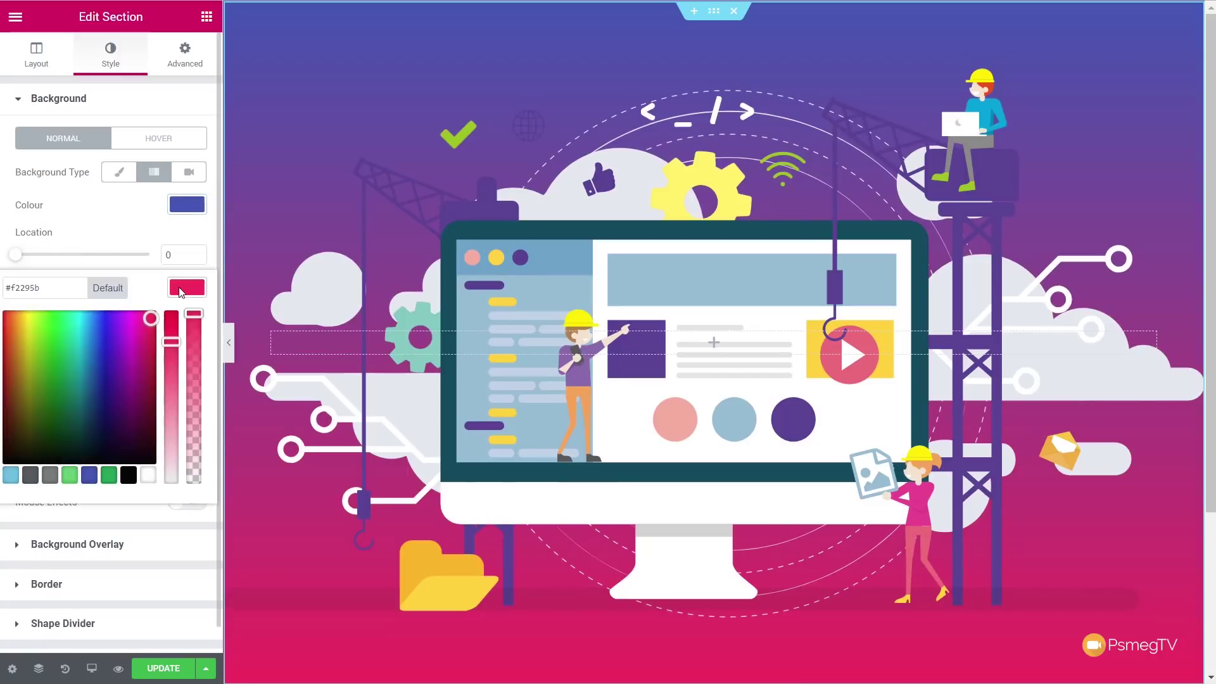
pyautogui.click(13, 478)
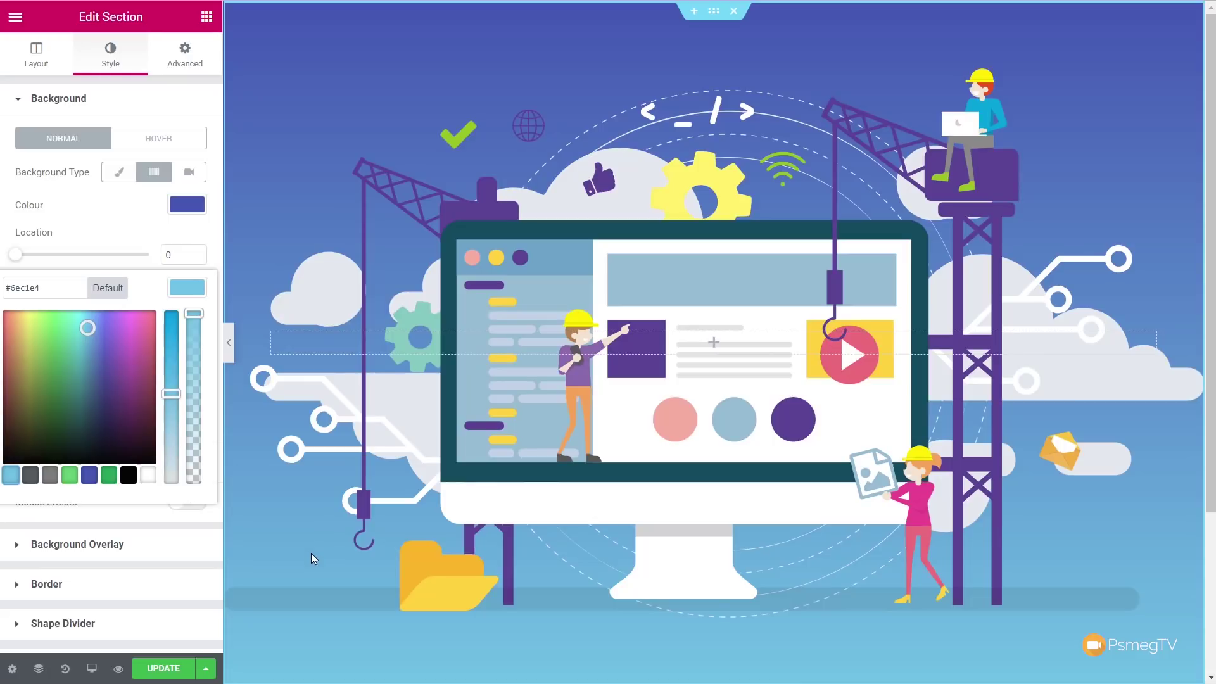
pyautogui.click(188, 286)
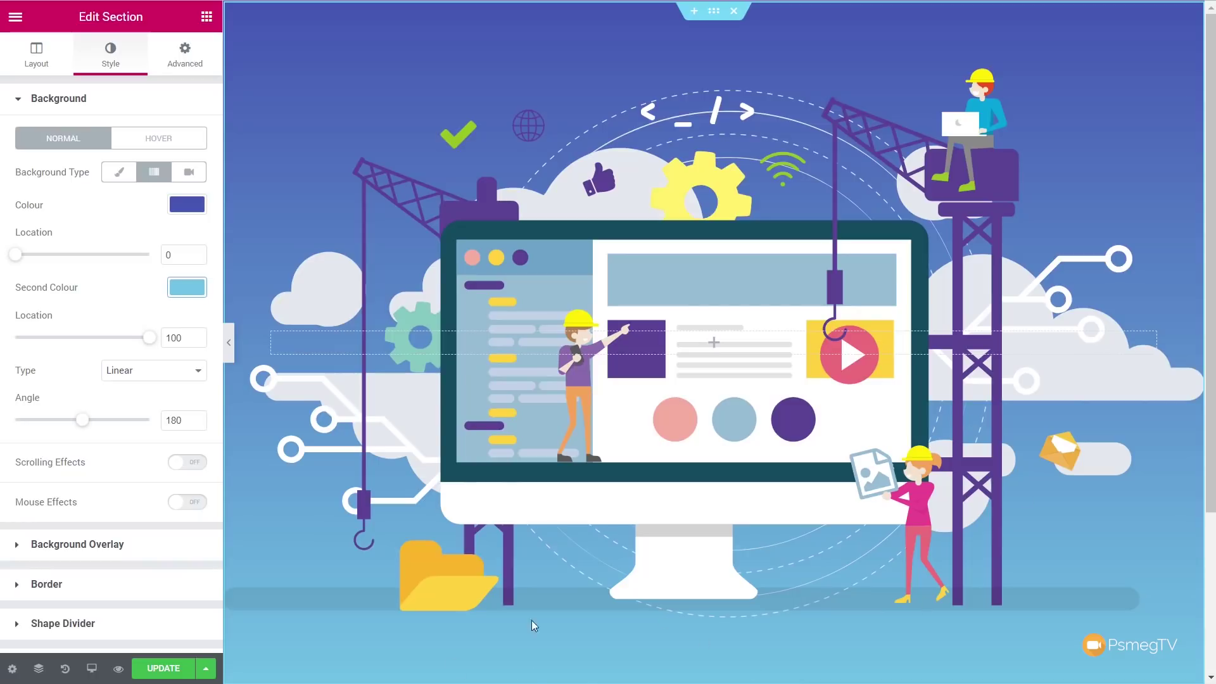
# Add a Clouds shape divider to the section's bottom edge, set its height to 97 and flip it.
pyautogui.click(63, 624)
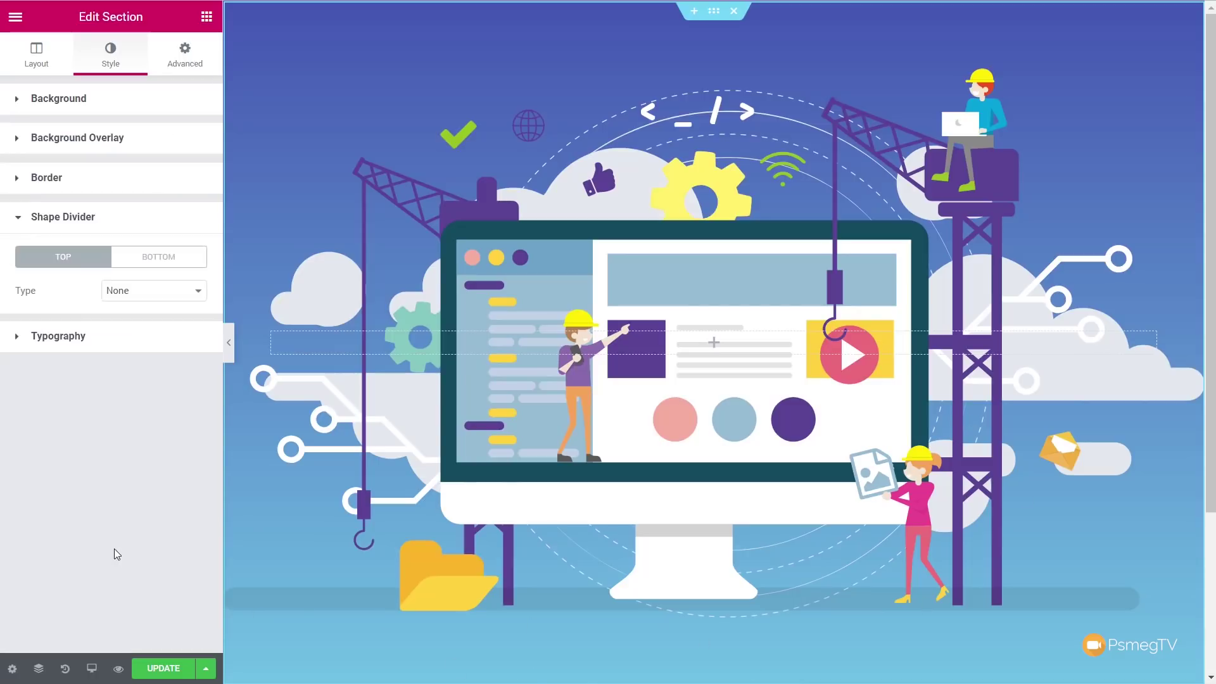
pyautogui.click(150, 265)
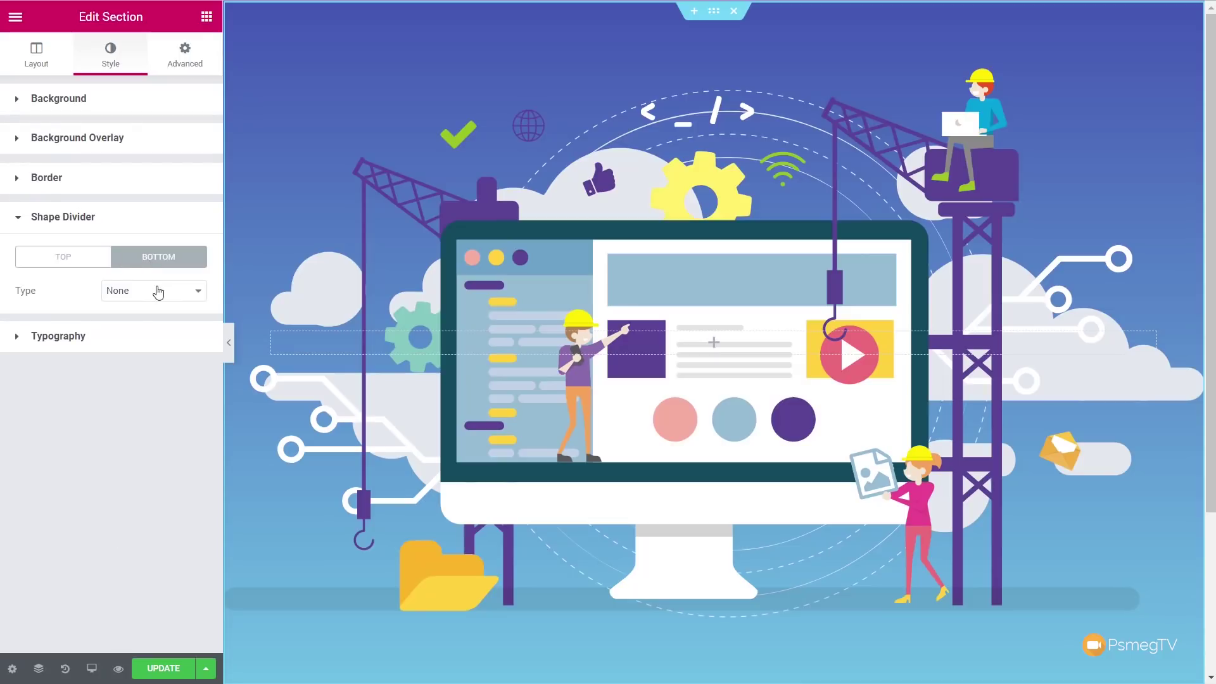
pyautogui.click(160, 294)
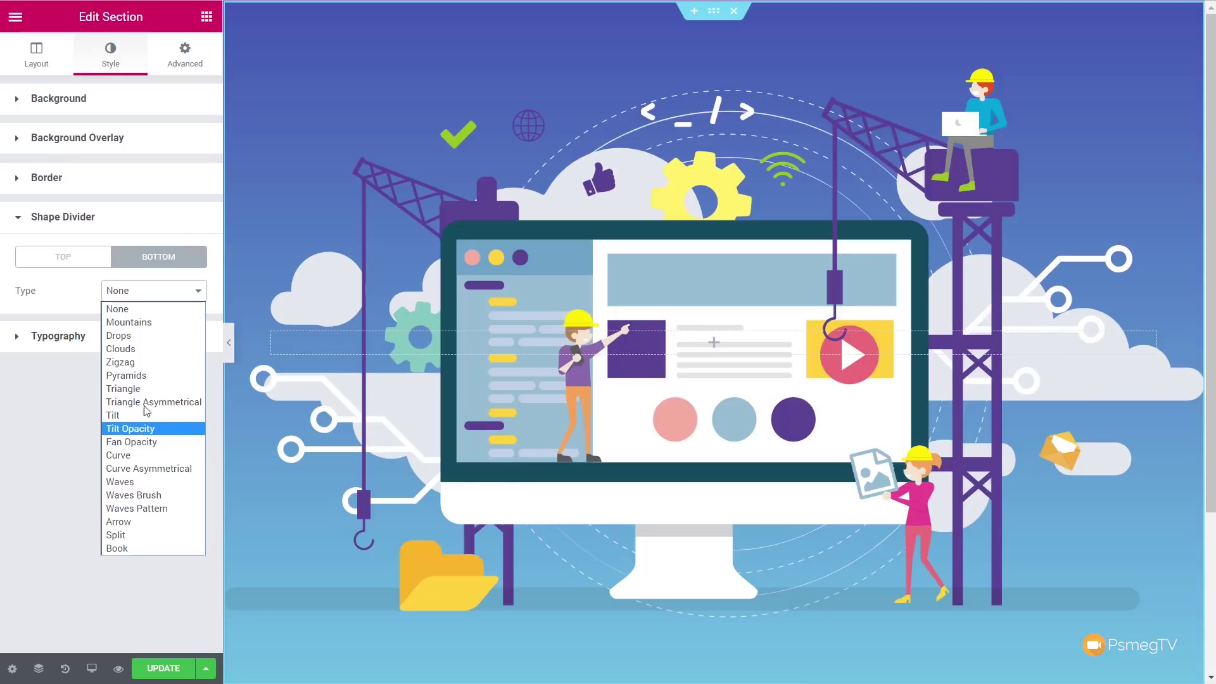
pyautogui.click(134, 349)
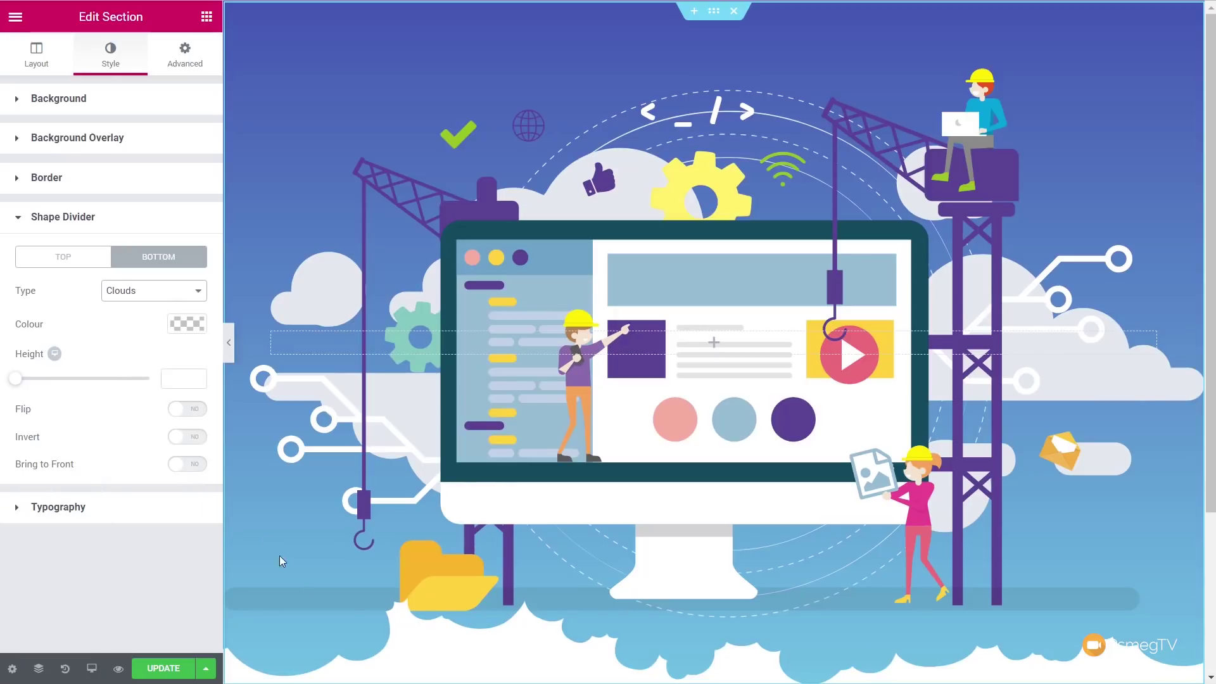
pyautogui.moveTo(18, 383); pyautogui.dragTo(43, 388)
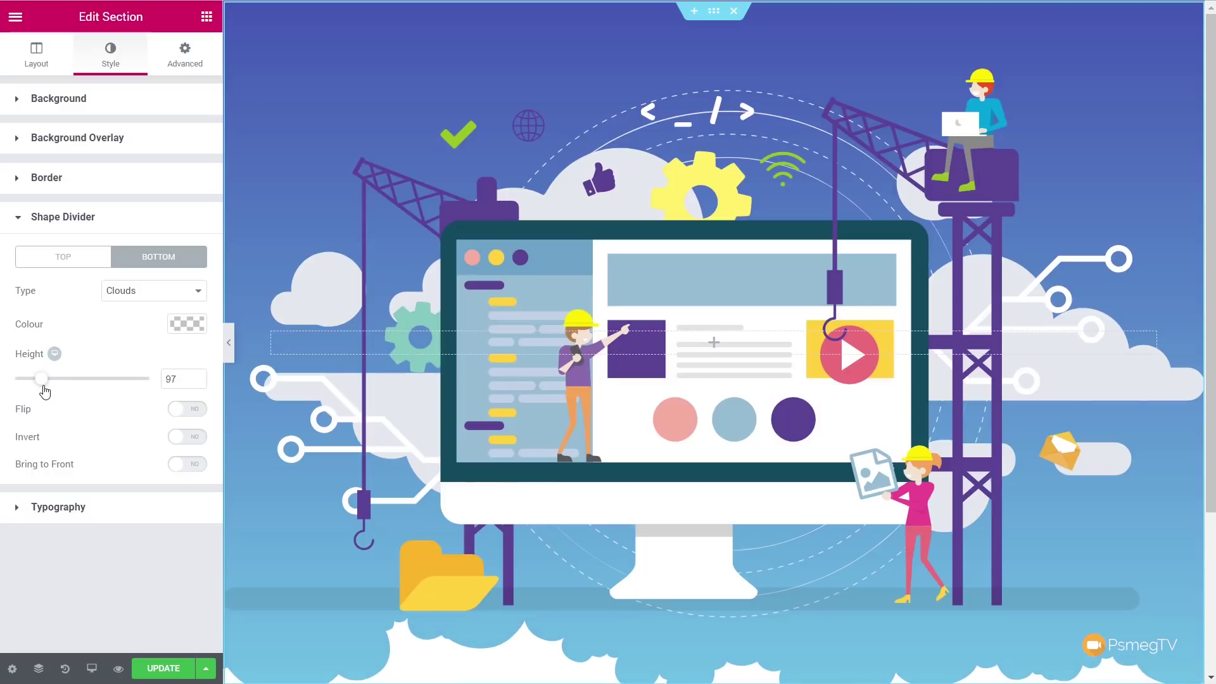
pyautogui.click(192, 412)
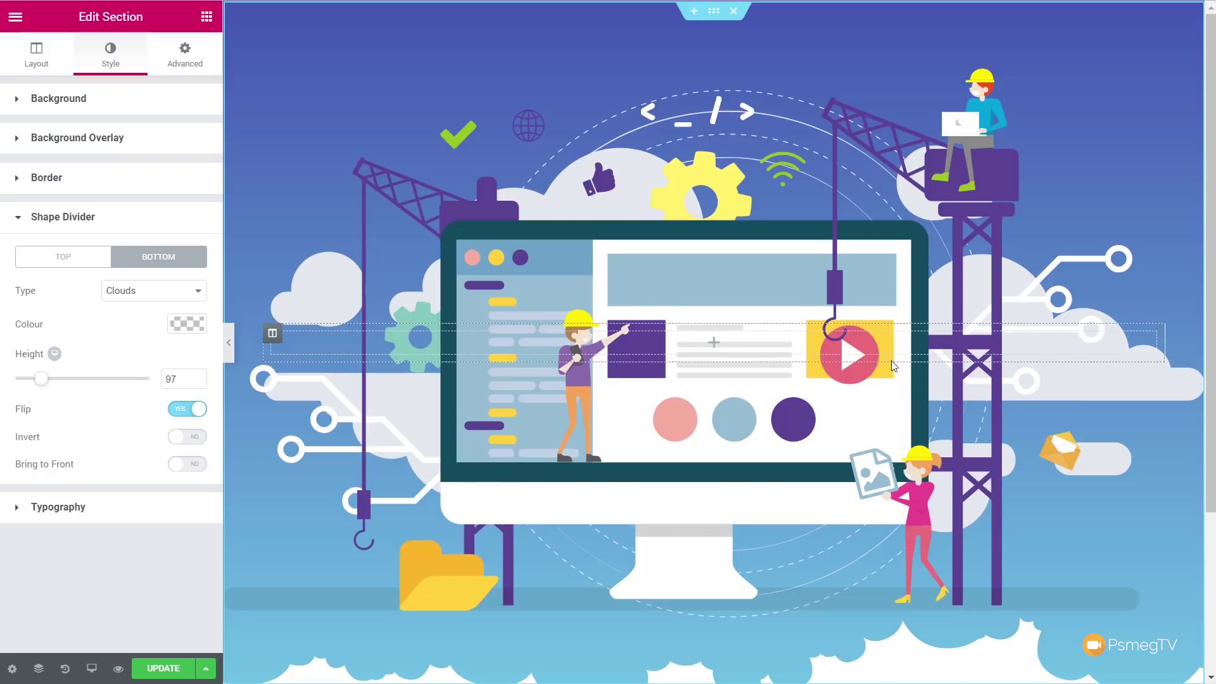
# Increase the bottom Clouds divider's height to 138.
pyautogui.scroll(-3, 1001, 408)
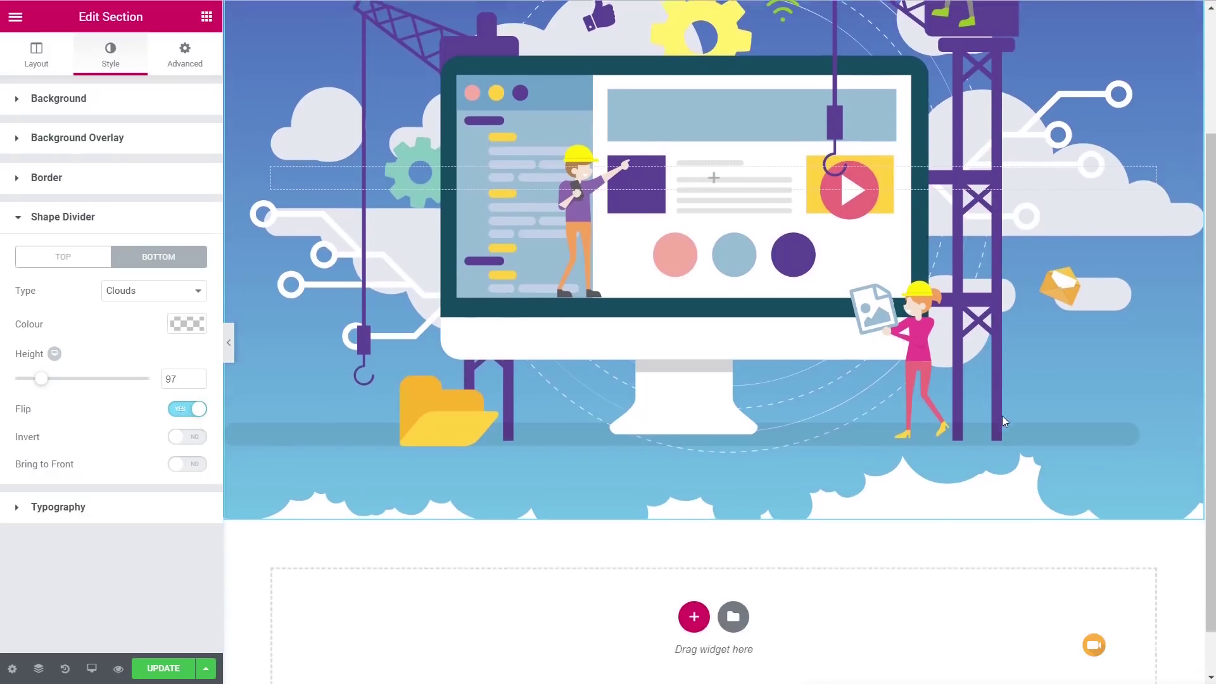
pyautogui.moveTo(42, 379); pyautogui.dragTo(57, 380)
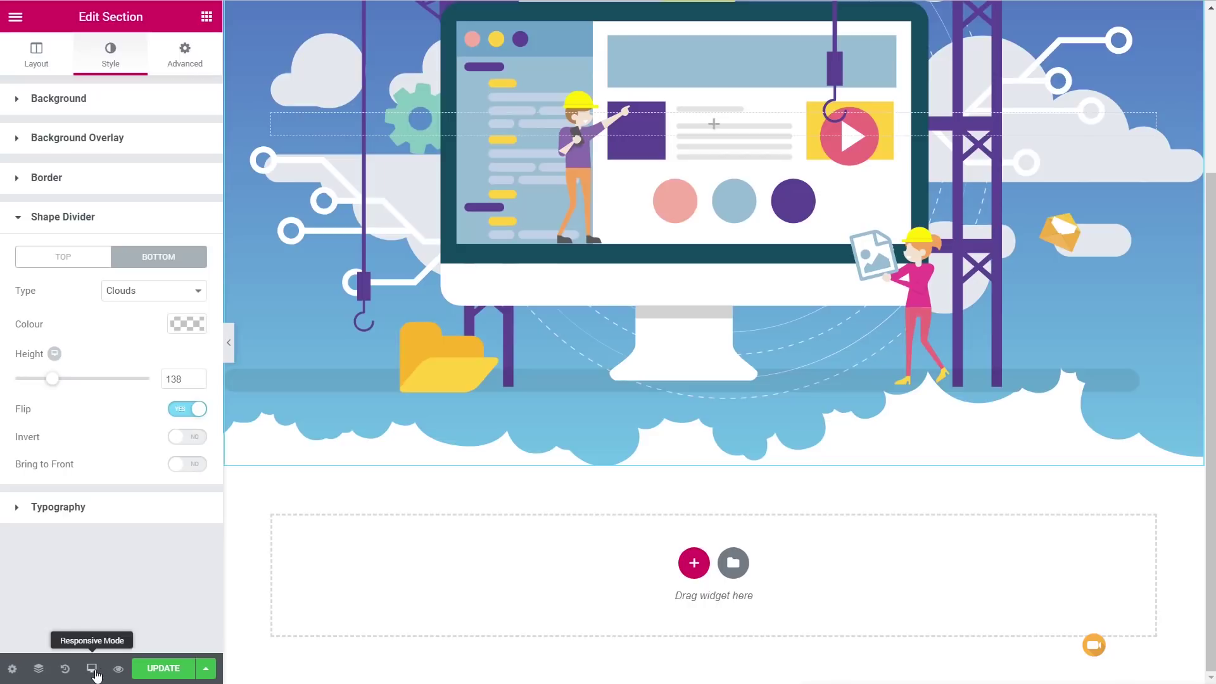
pyautogui.scroll(3, 507, 508)
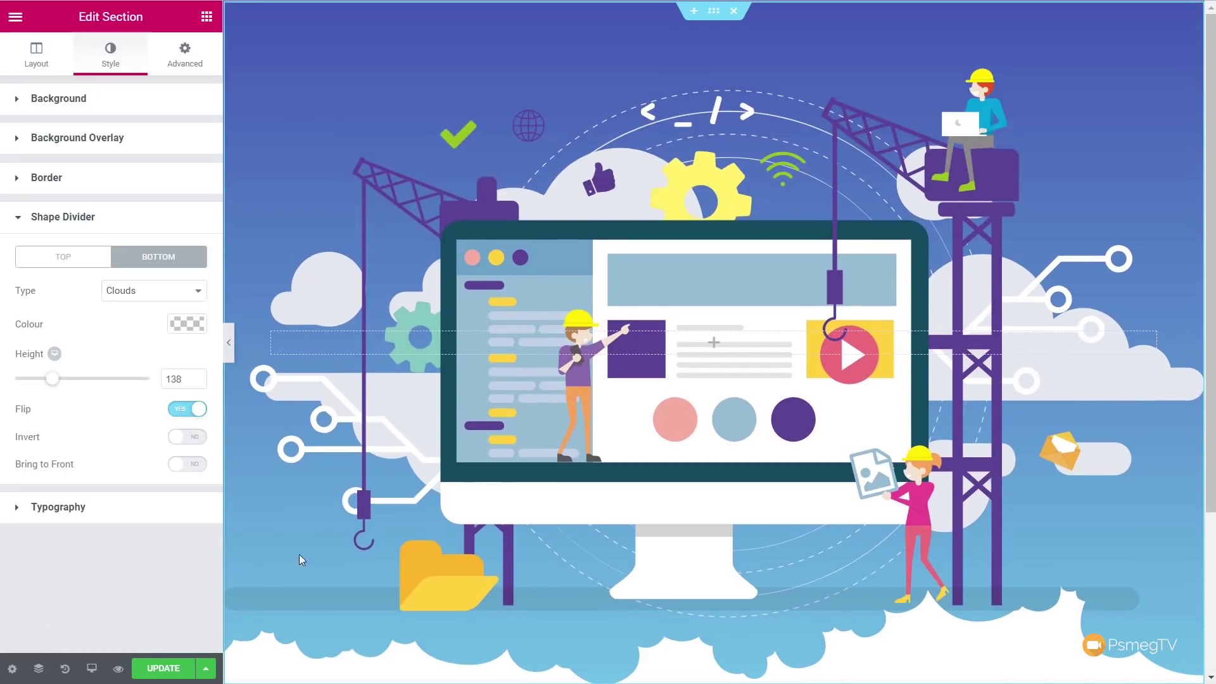
# Preview the hero section at the tablet and mobile sizes.
pyautogui.click(91, 668)
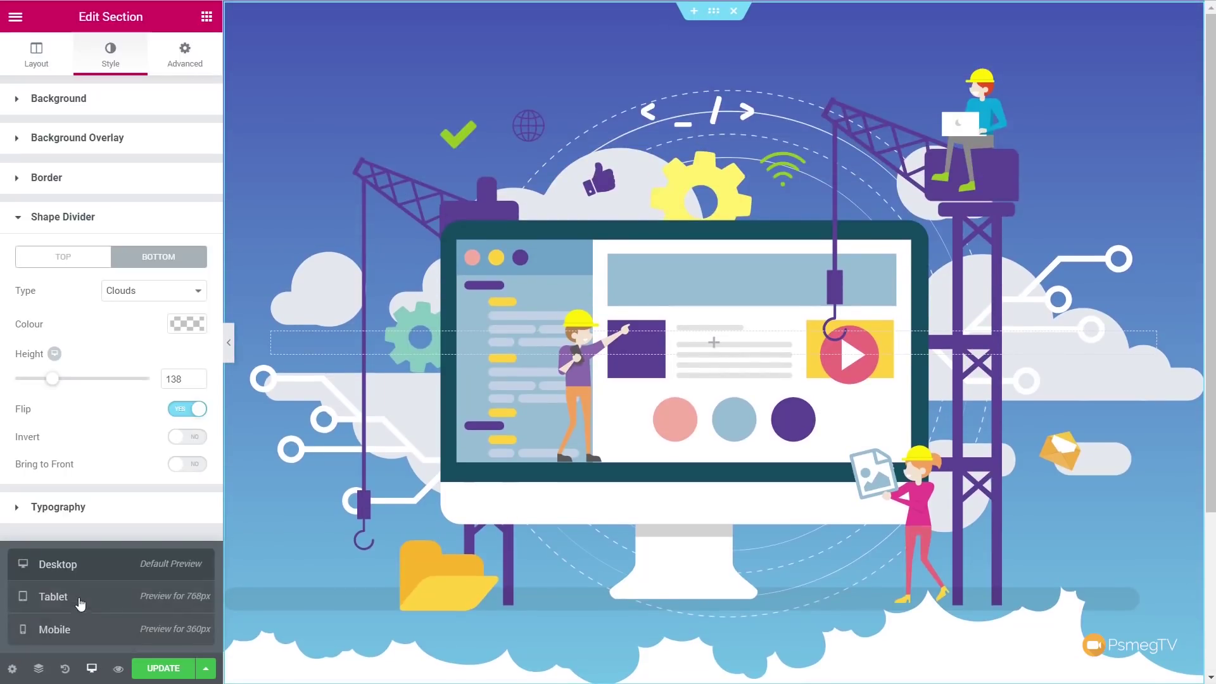
pyautogui.click(54, 597)
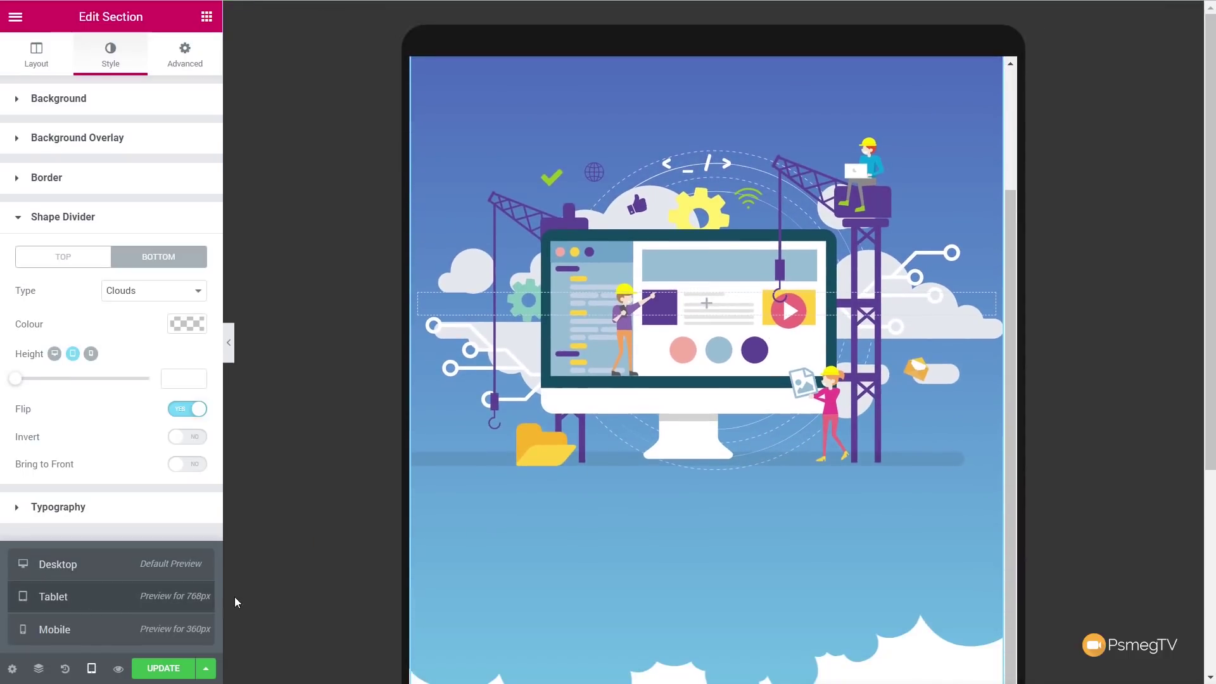
pyautogui.click(104, 629)
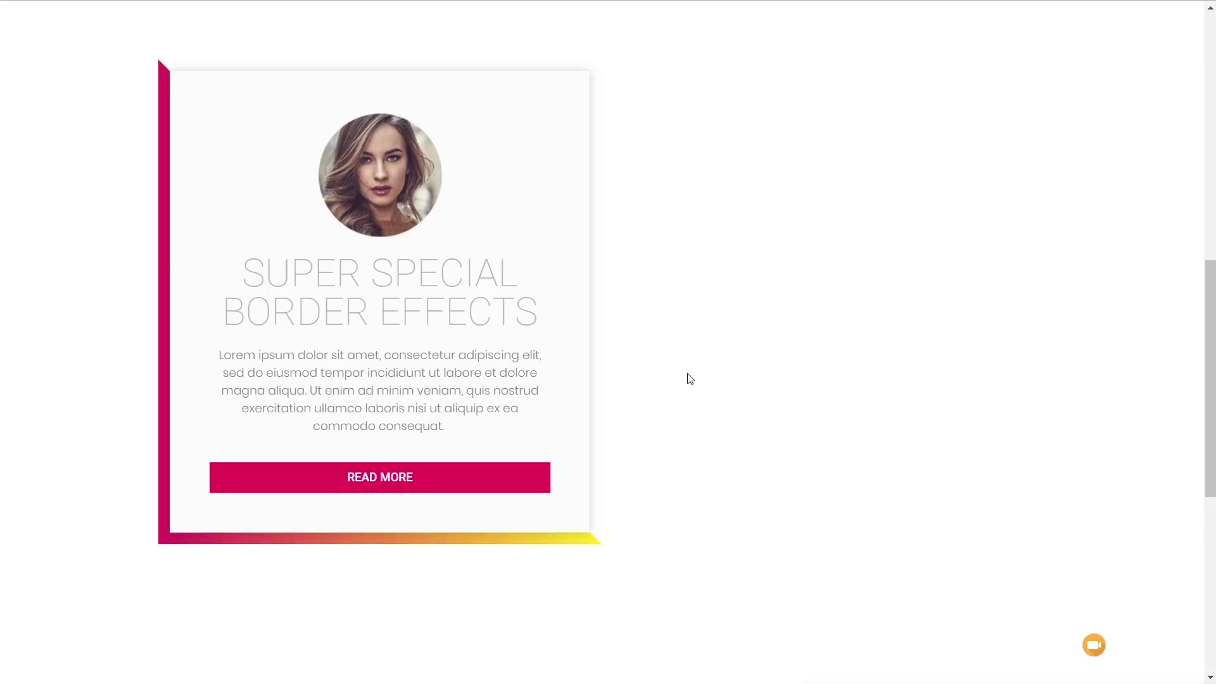
# Review the border-effect example cards and the settings of the section and inner section that hold the two-column cards.
pyautogui.scroll(-8, 690, 379)
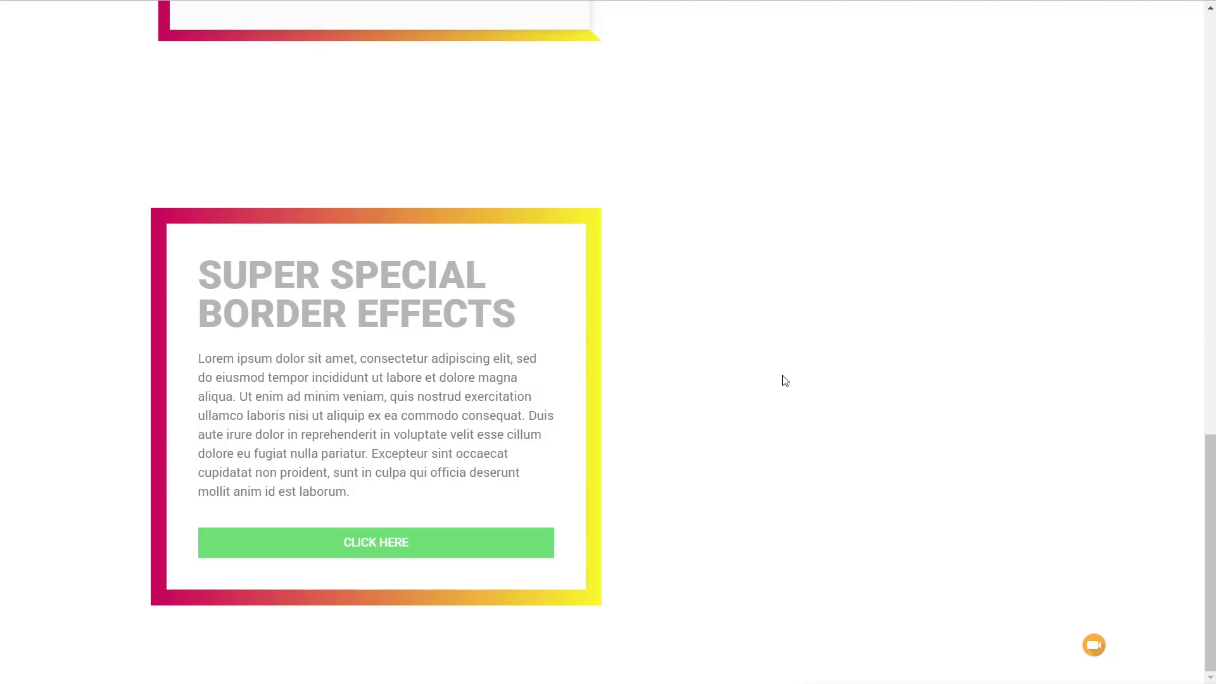
pyautogui.scroll(8, 785, 381)
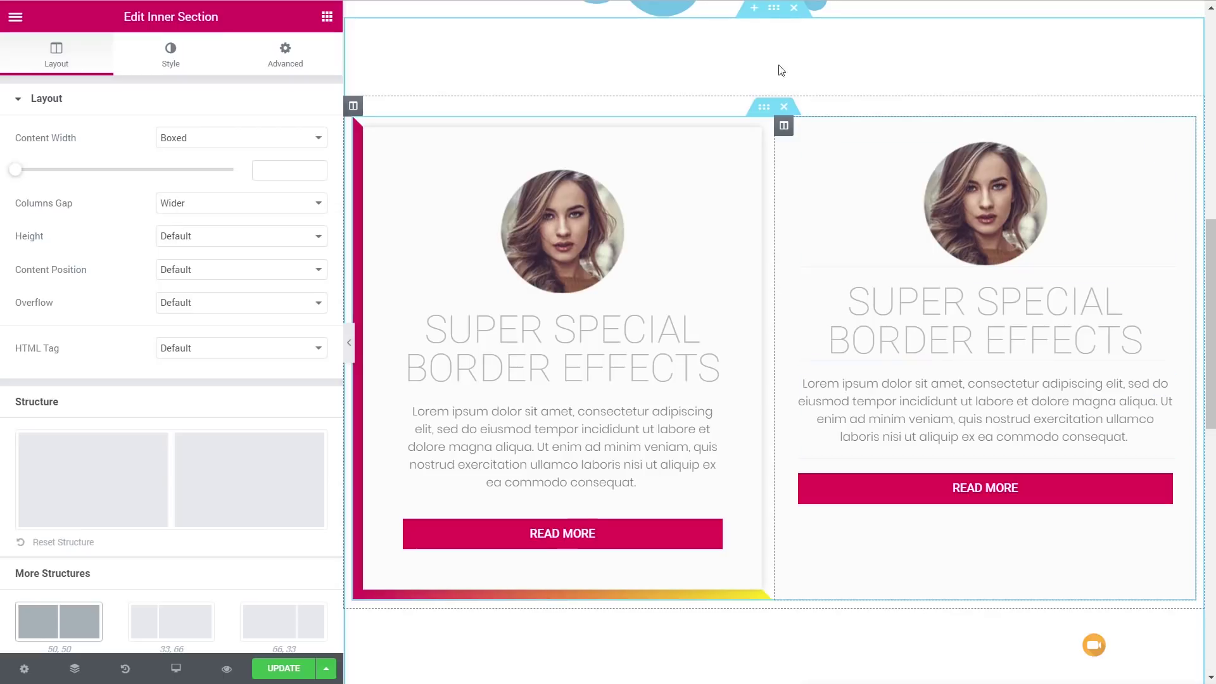
pyautogui.click(773, 17)
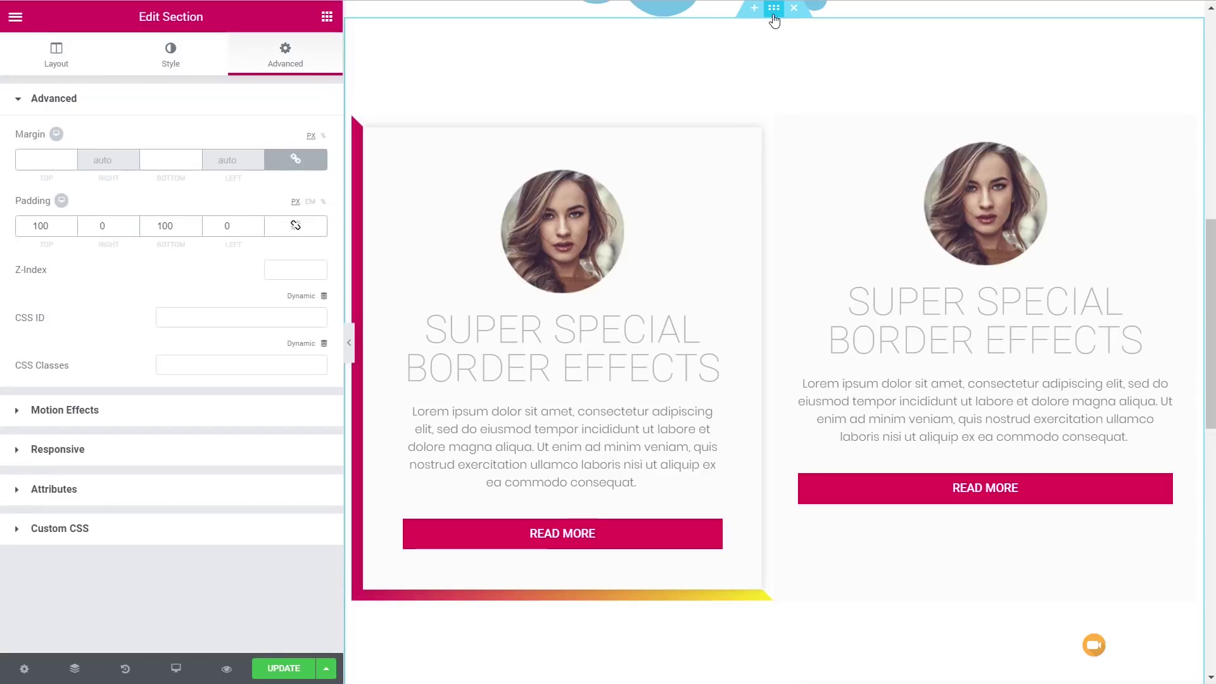
pyautogui.click(764, 108)
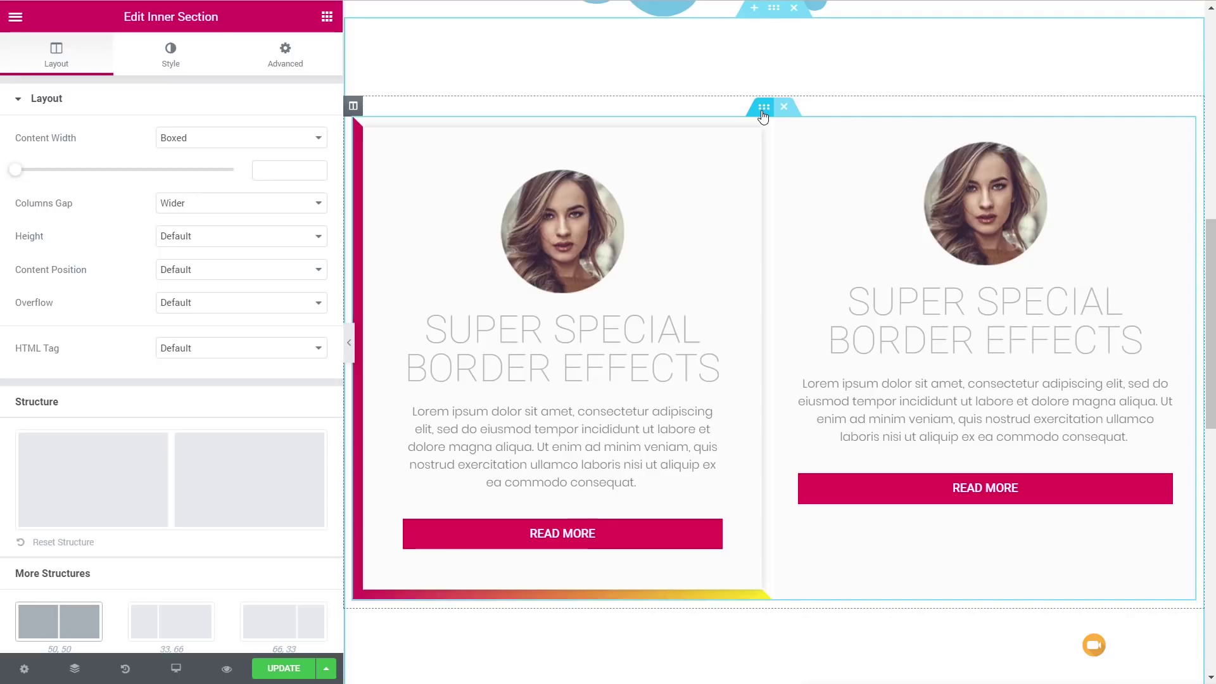
# Set the padding of the second, unbordered card column to 50 px on all sides.
pyautogui.click(847, 558)
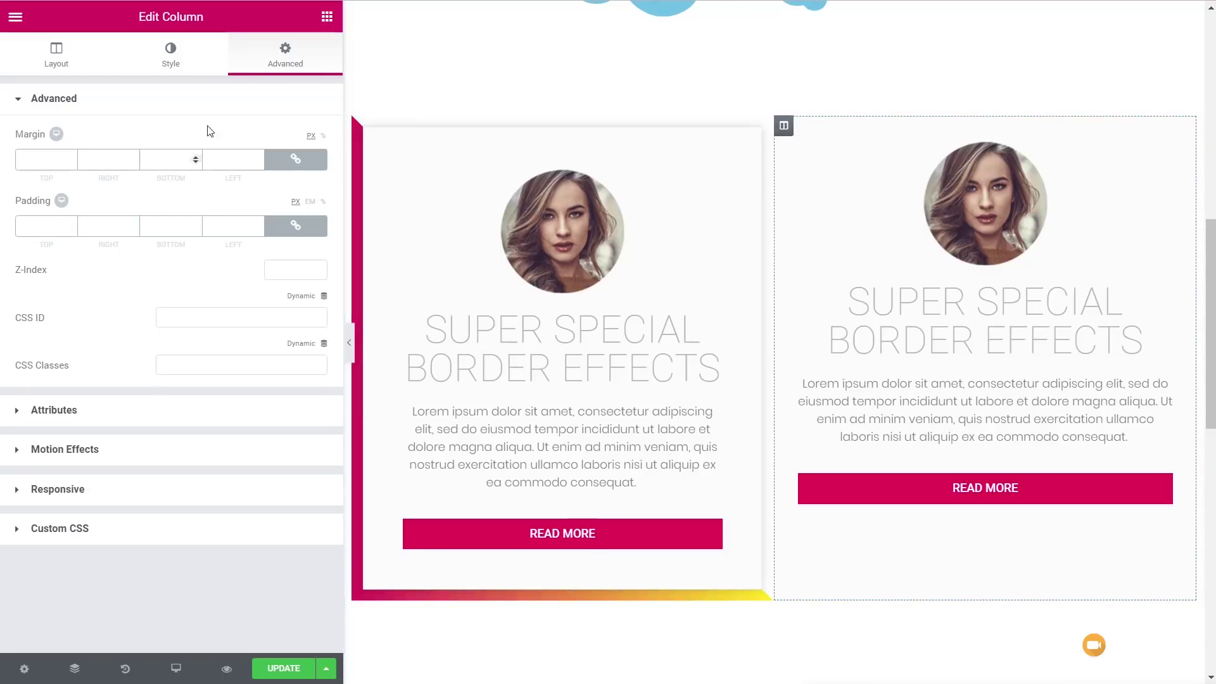
pyautogui.click(50, 228)
pyautogui.write('50')
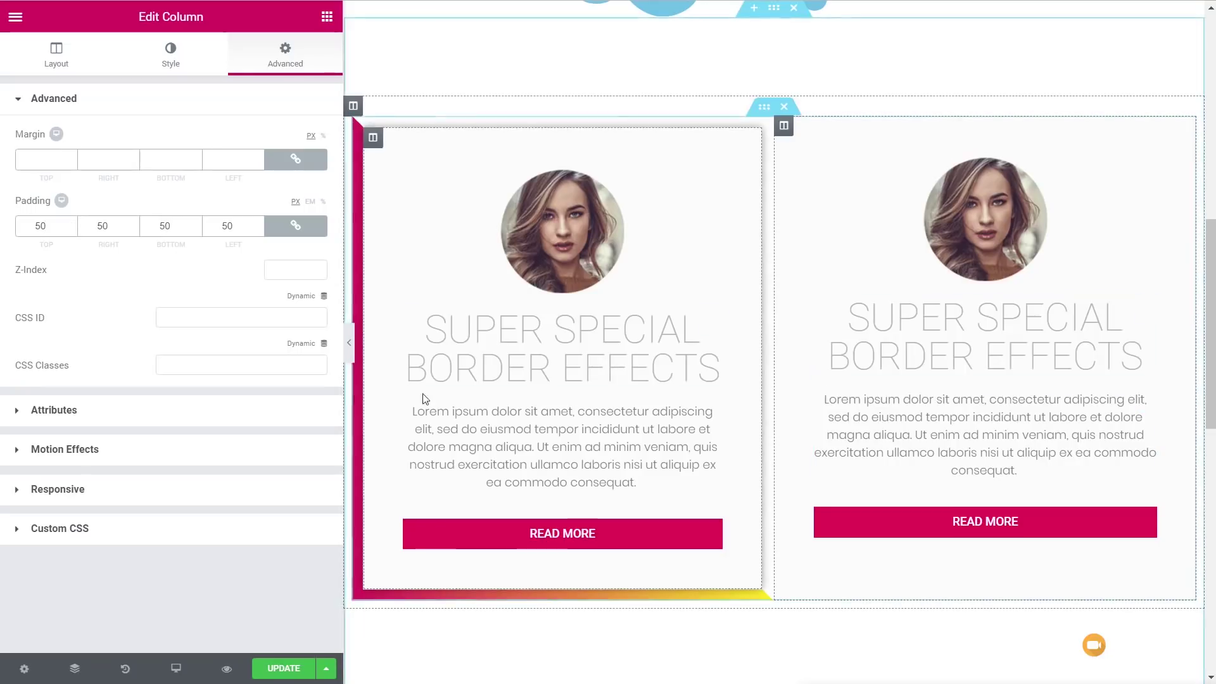
# Create a selector rule in the second card column's custom CSS containing border-style: solid;.
pyautogui.click(75, 536)
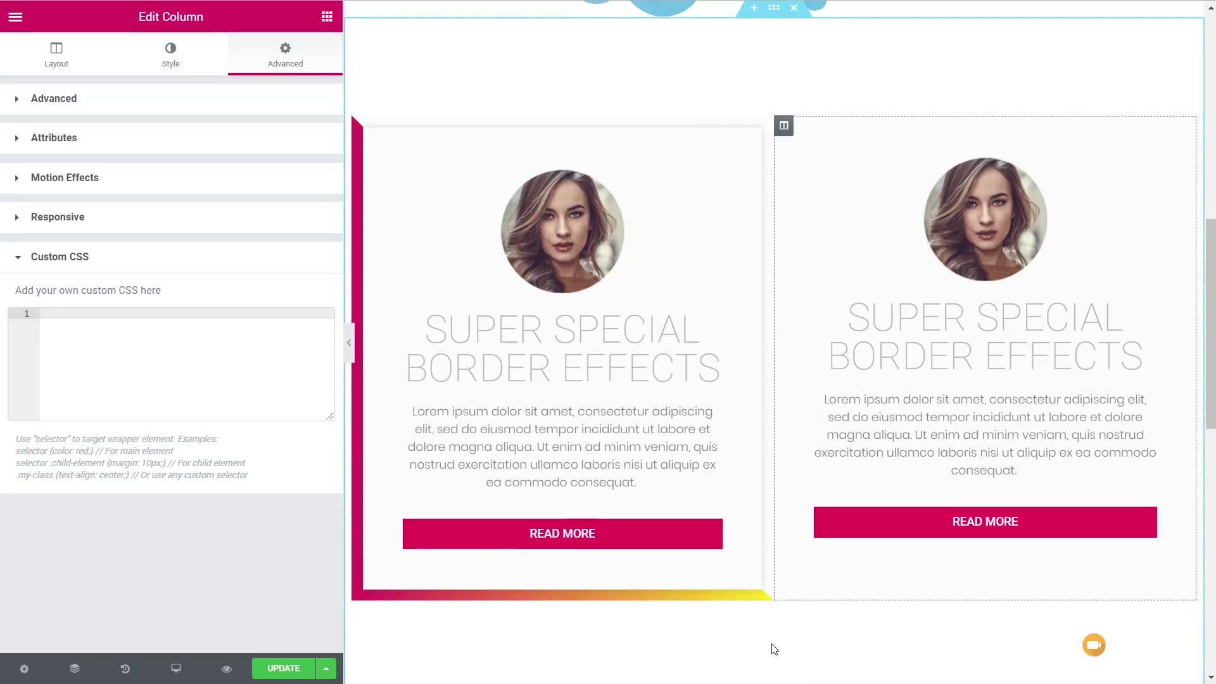
pyautogui.write('select')
pyautogui.press('Return')
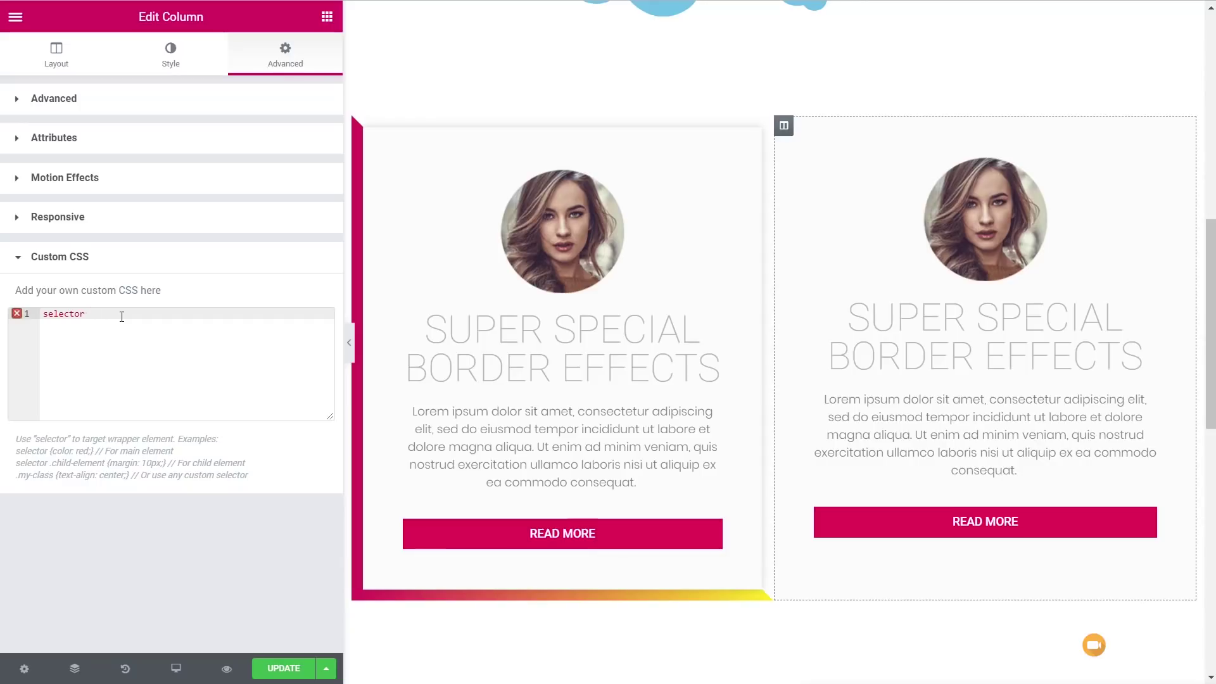
pyautogui.write('{')
pyautogui.press('Return')
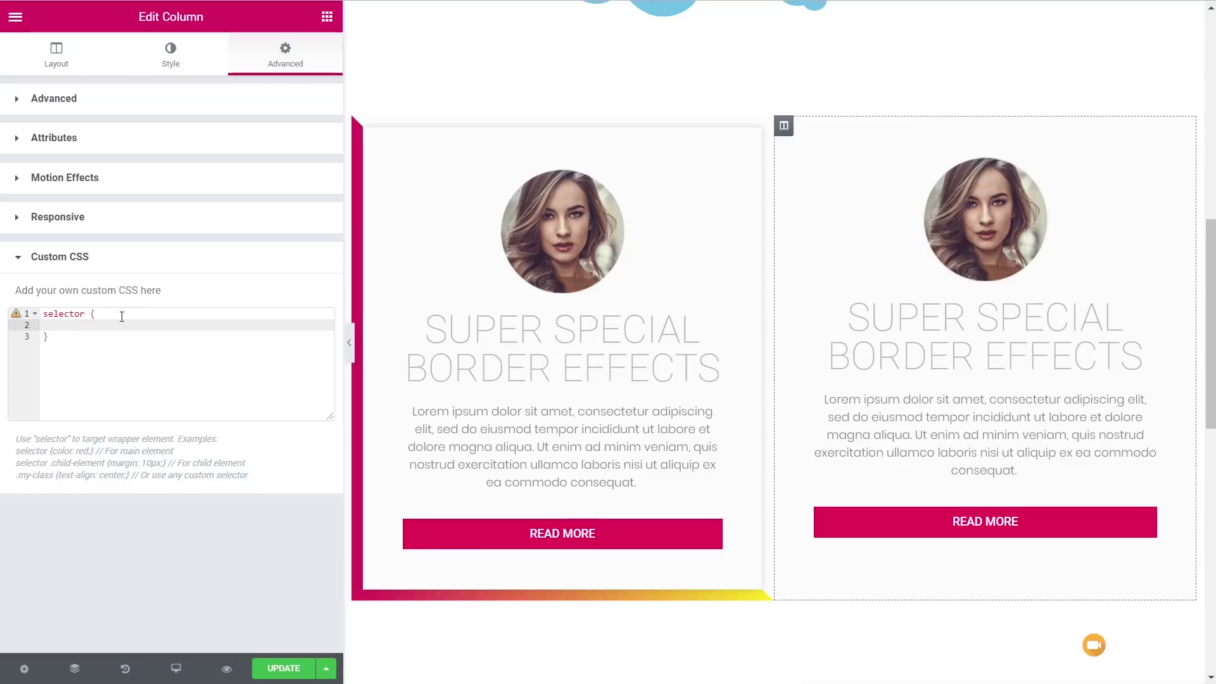
pyautogui.write('border')
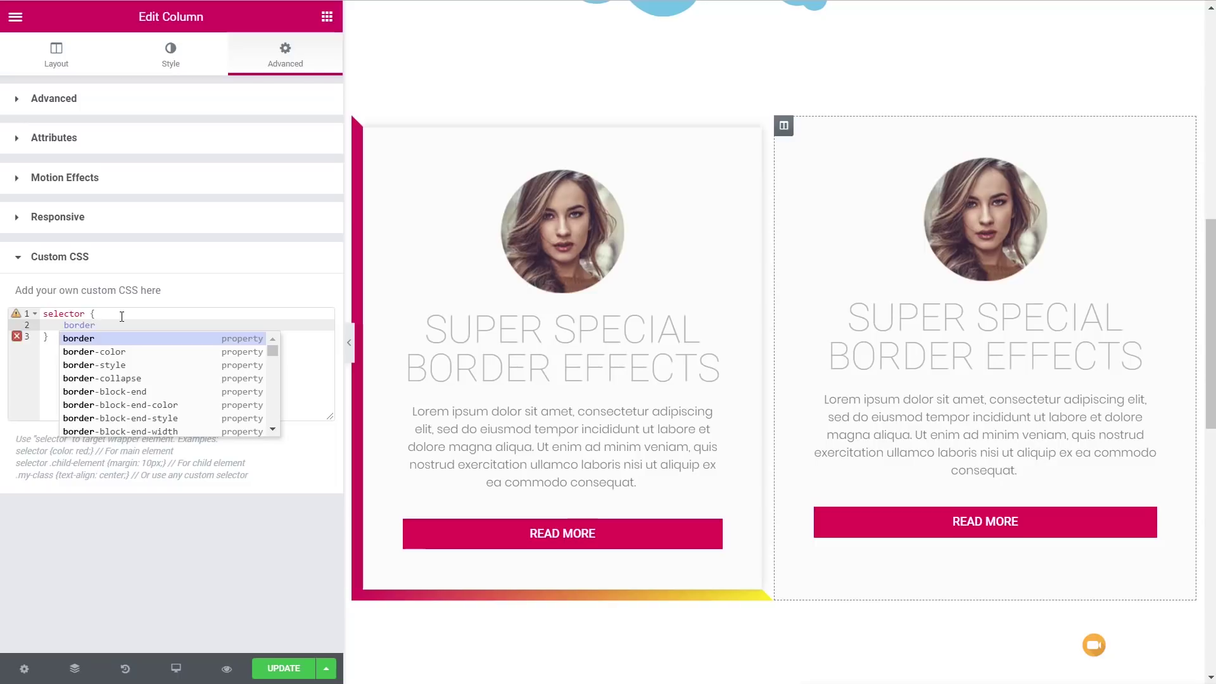
pyautogui.write('-')
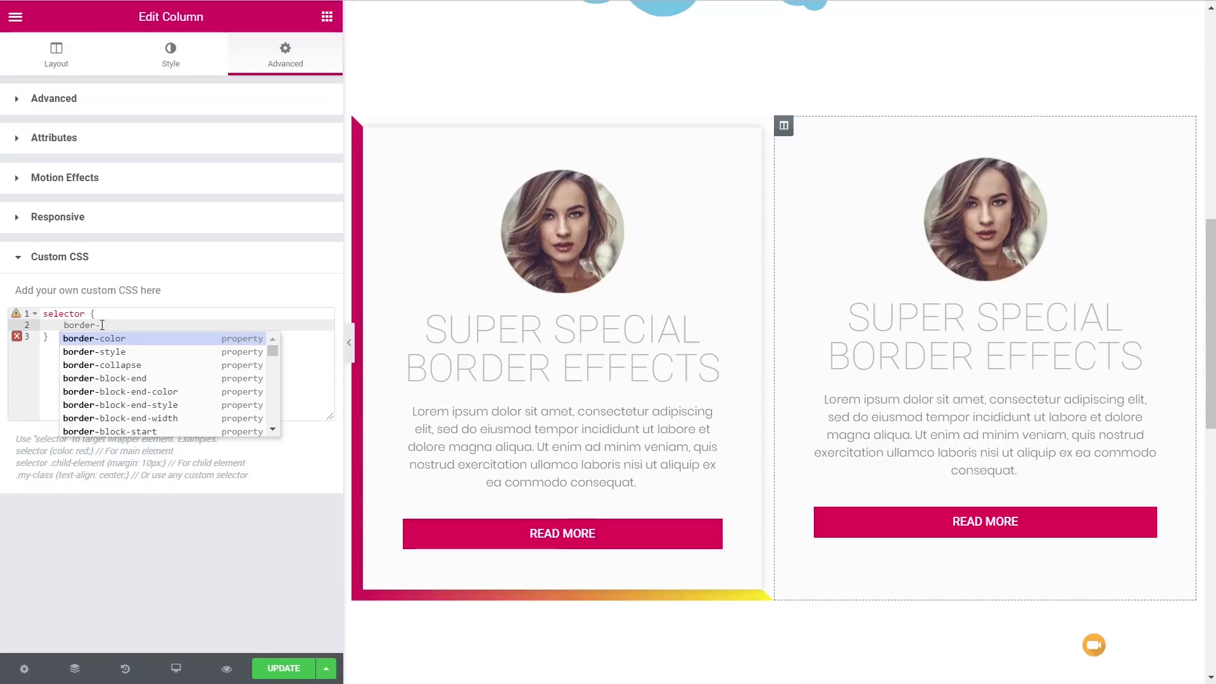
pyautogui.press('Down')
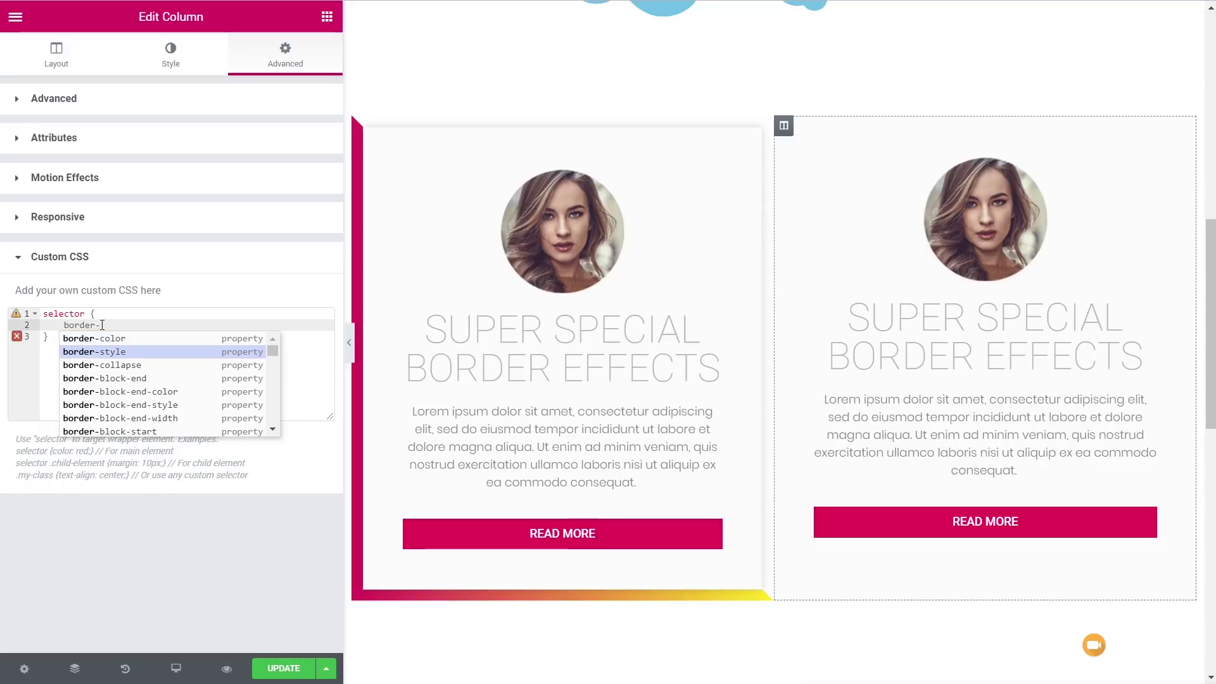
pyautogui.press('Return')
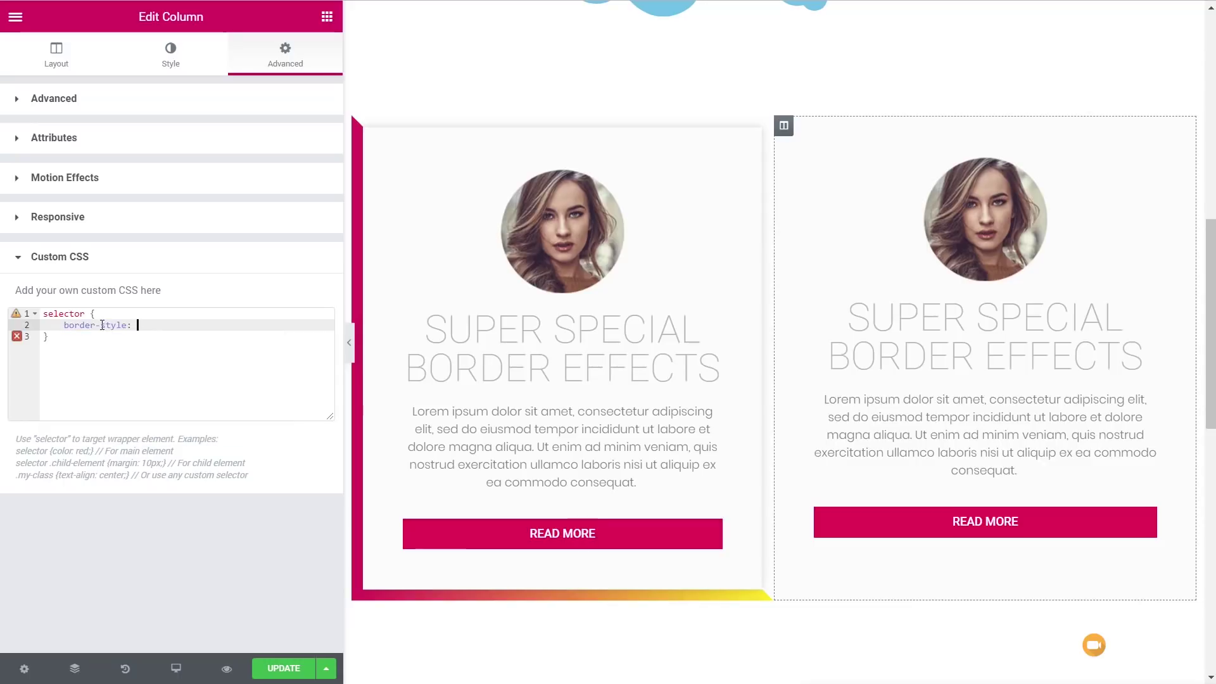
pyautogui.write('solid;')
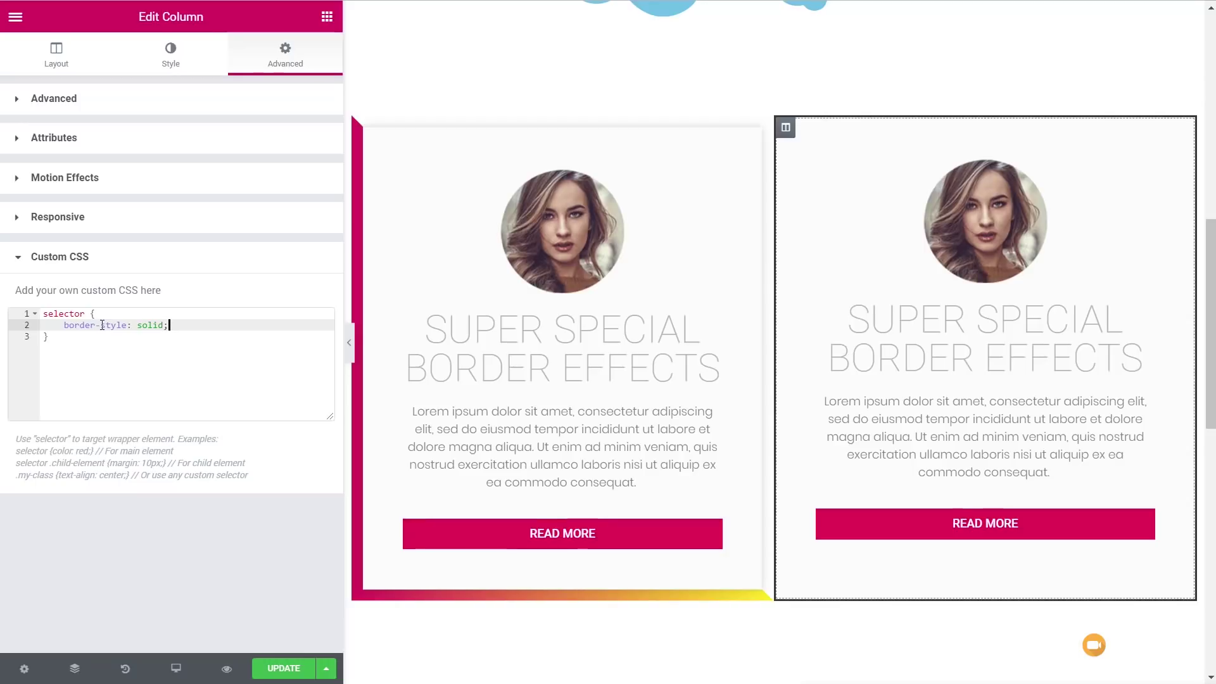
# Add border-width: 15px; to the column's selector rule.
pyautogui.press('Return')
pyautogui.write('b')
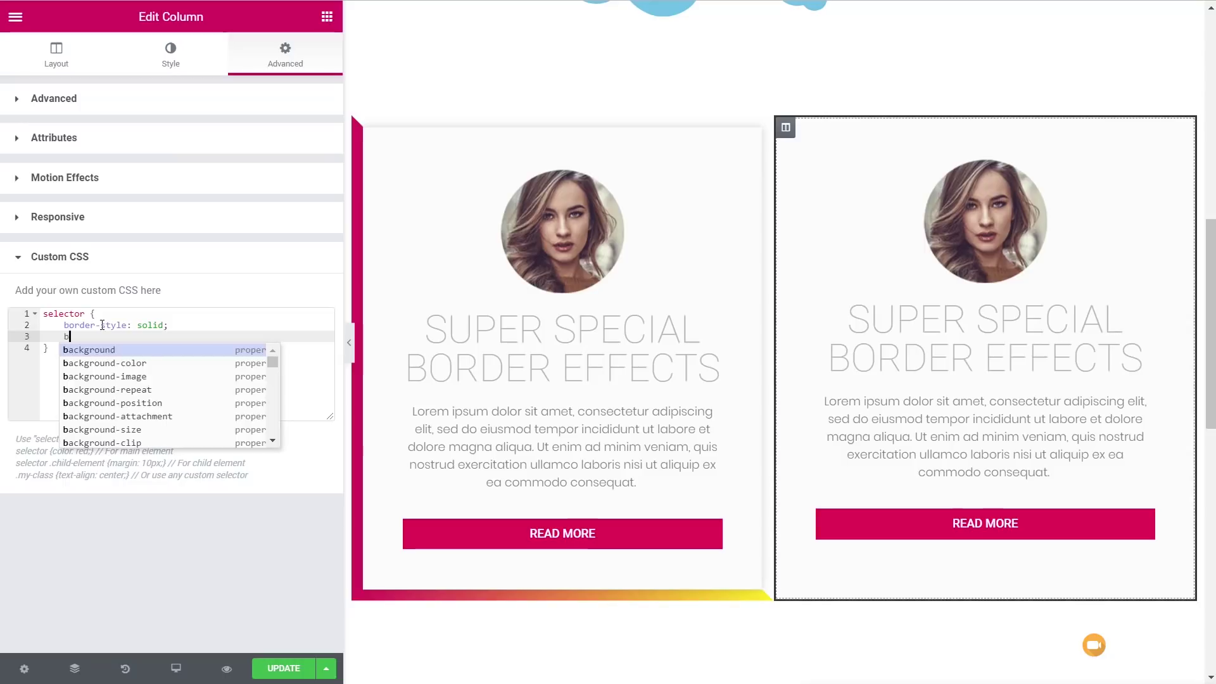
pyautogui.write('order')
pyautogui.press('Down')
pyautogui.press('Down')
pyautogui.press('Down')
pyautogui.press('Down')
pyautogui.press('Down')
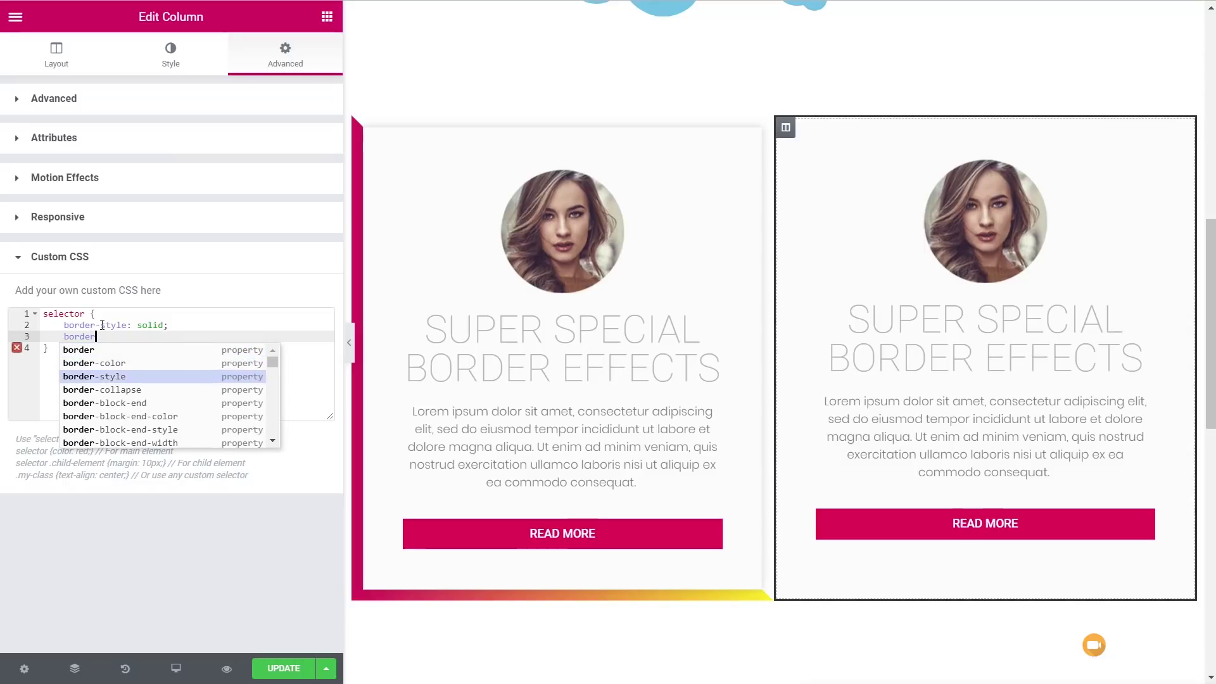
pyautogui.press('Down')
pyautogui.press('Down')
pyautogui.press('Down')
pyautogui.press('Down')
pyautogui.press('Down')
pyautogui.press('Down')
pyautogui.press('Down')
pyautogui.press('Down')
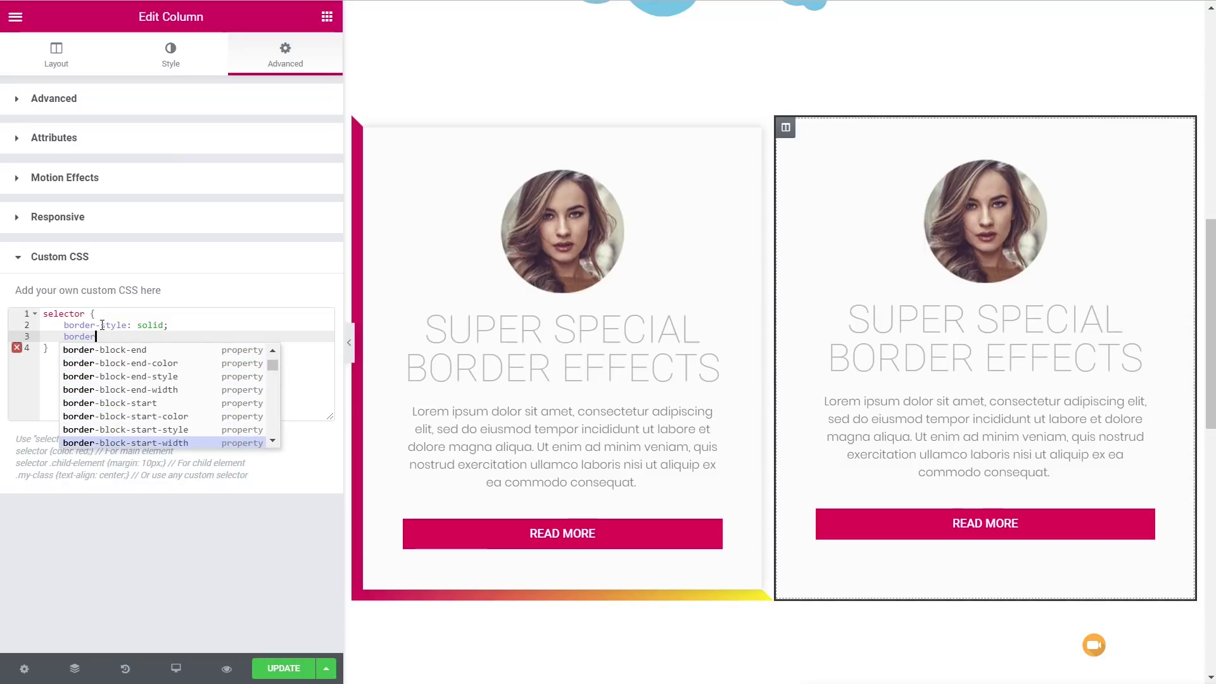
pyautogui.press('Down')
pyautogui.press('Down')
pyautogui.press('Down')
pyautogui.press('Down')
pyautogui.press('Down')
pyautogui.press('Down')
pyautogui.press('Down')
pyautogui.press('Down')
pyautogui.press('Down')
pyautogui.press('Down')
pyautogui.press('Down')
pyautogui.press('Down')
pyautogui.press('Down')
pyautogui.press('Down')
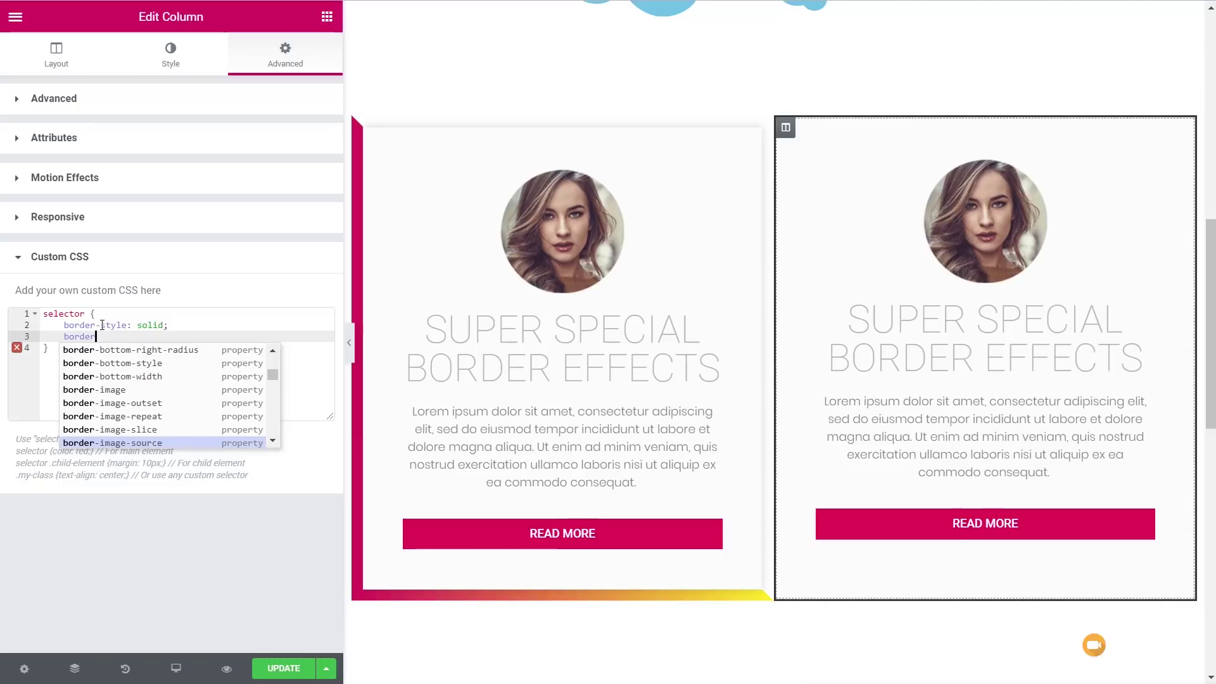
pyautogui.write('-')
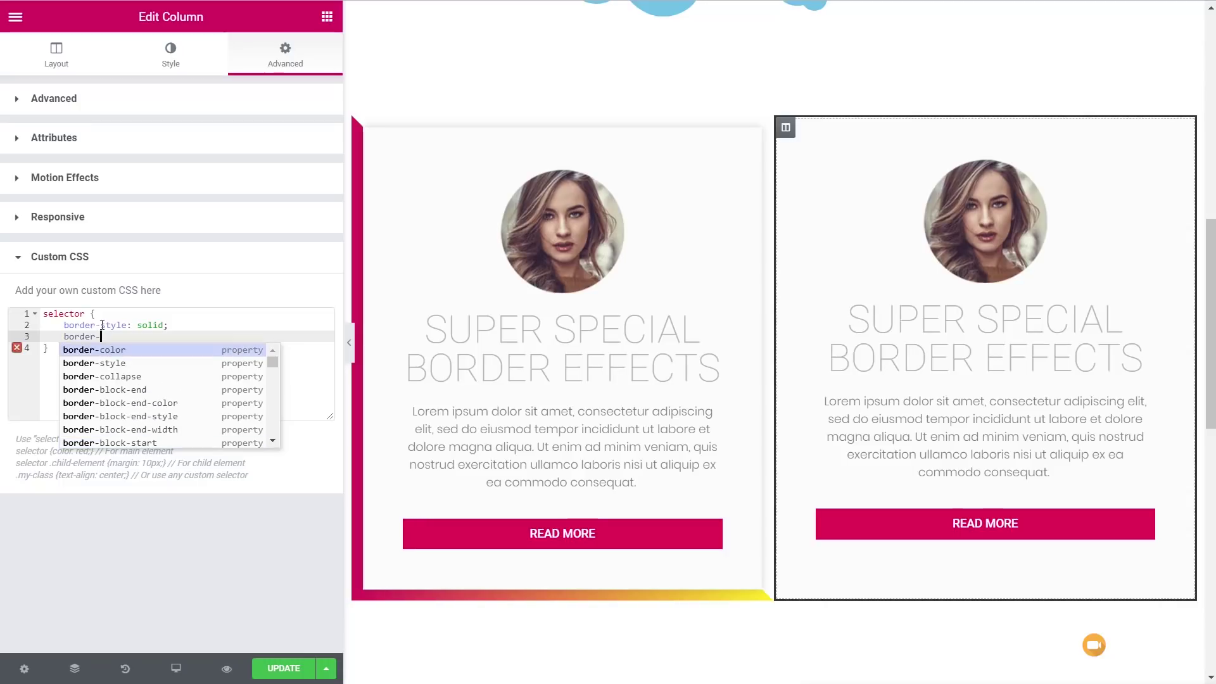
pyautogui.write('wid')
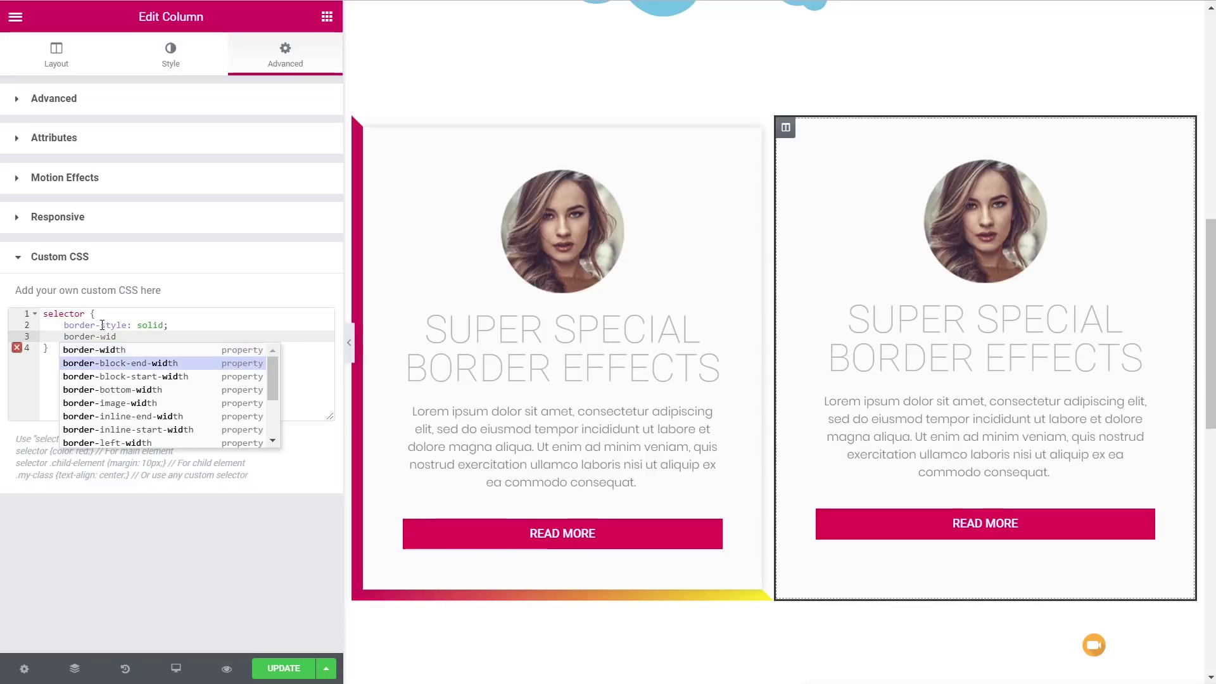
pyautogui.press('Return')
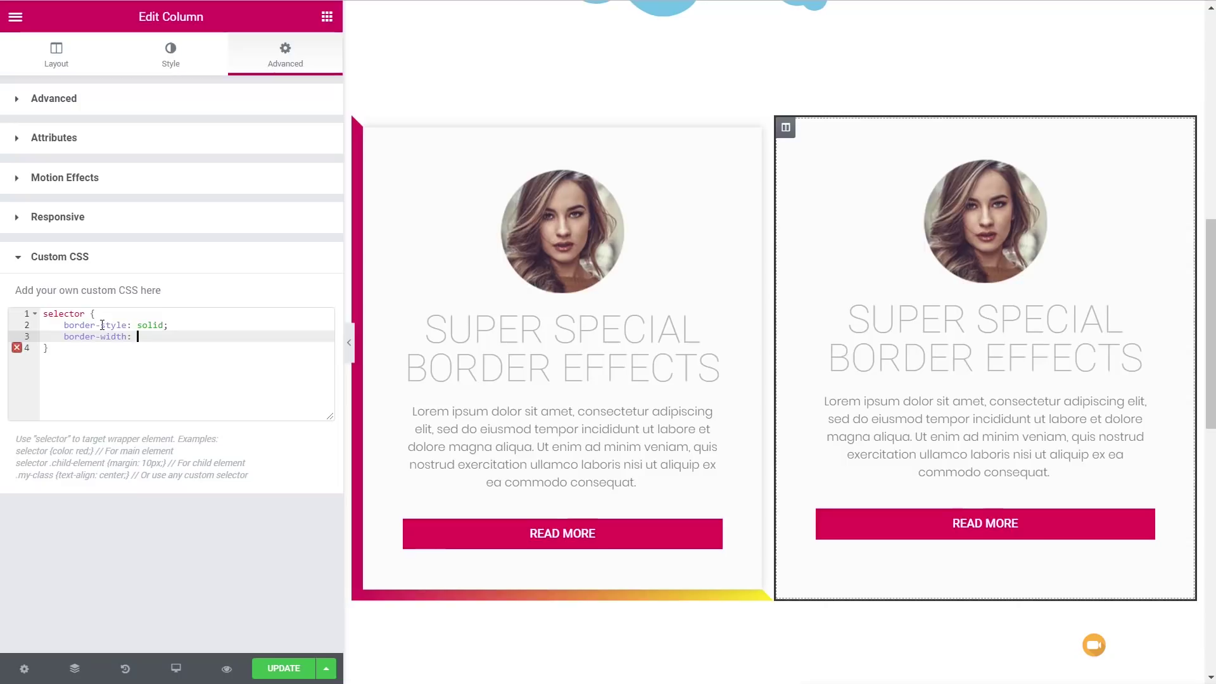
pyautogui.write('15px;')
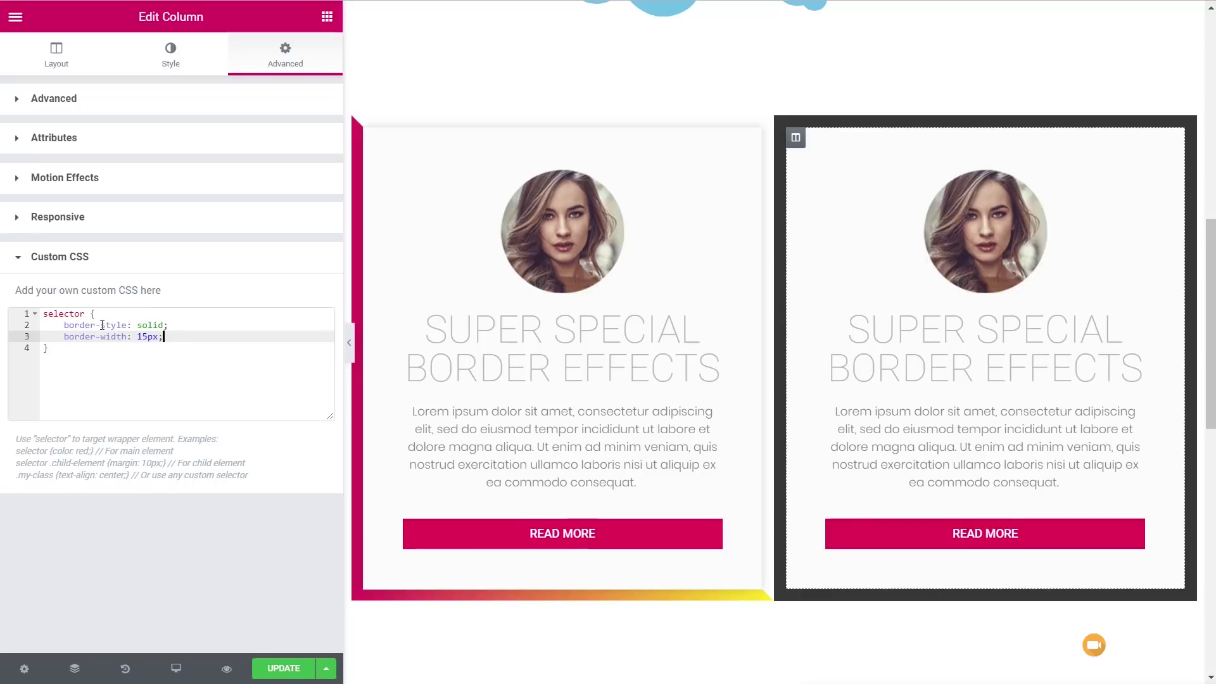
# Add border-color: rgba(0,0,0,0 .01); below the border width in the selector rule.
pyautogui.press('Return')
pyautogui.write('border')
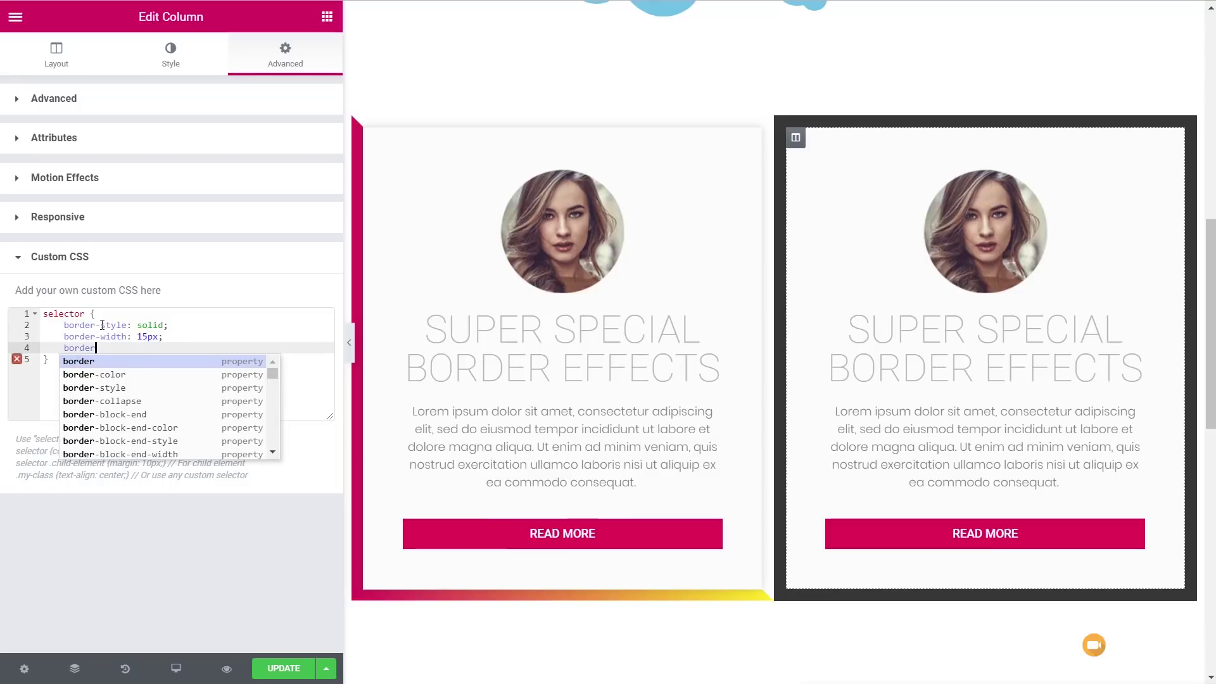
pyautogui.press('Down')
pyautogui.press('Return')
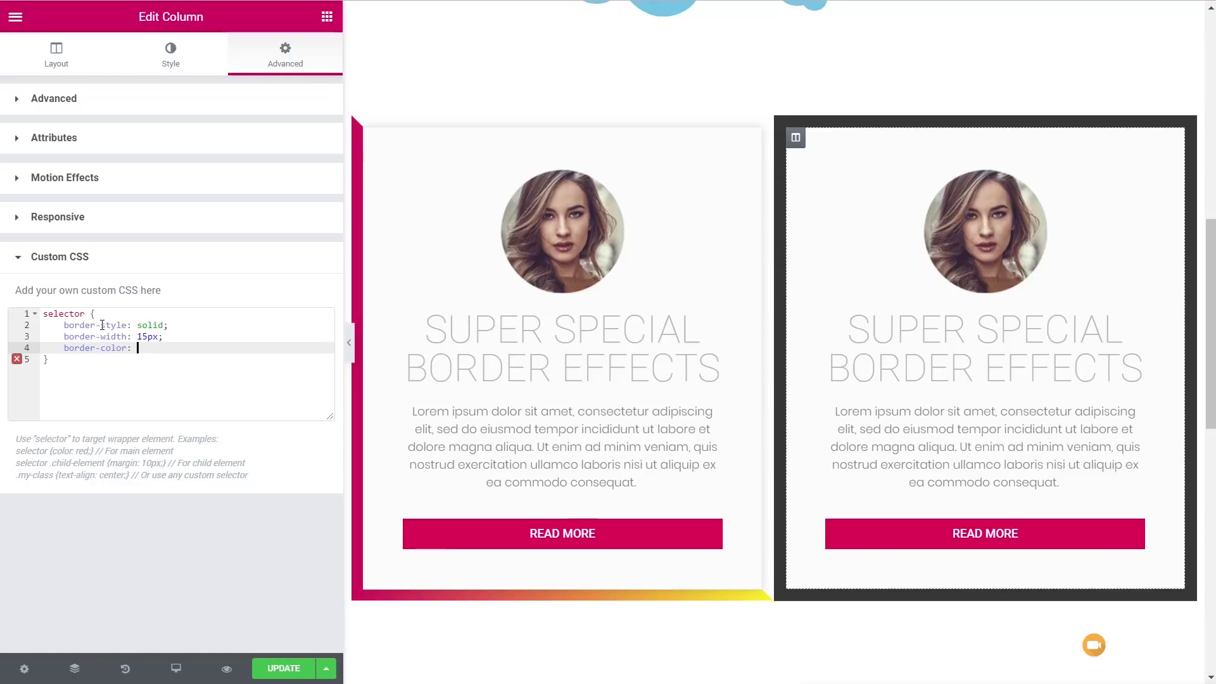
pyautogui.write('ba(')
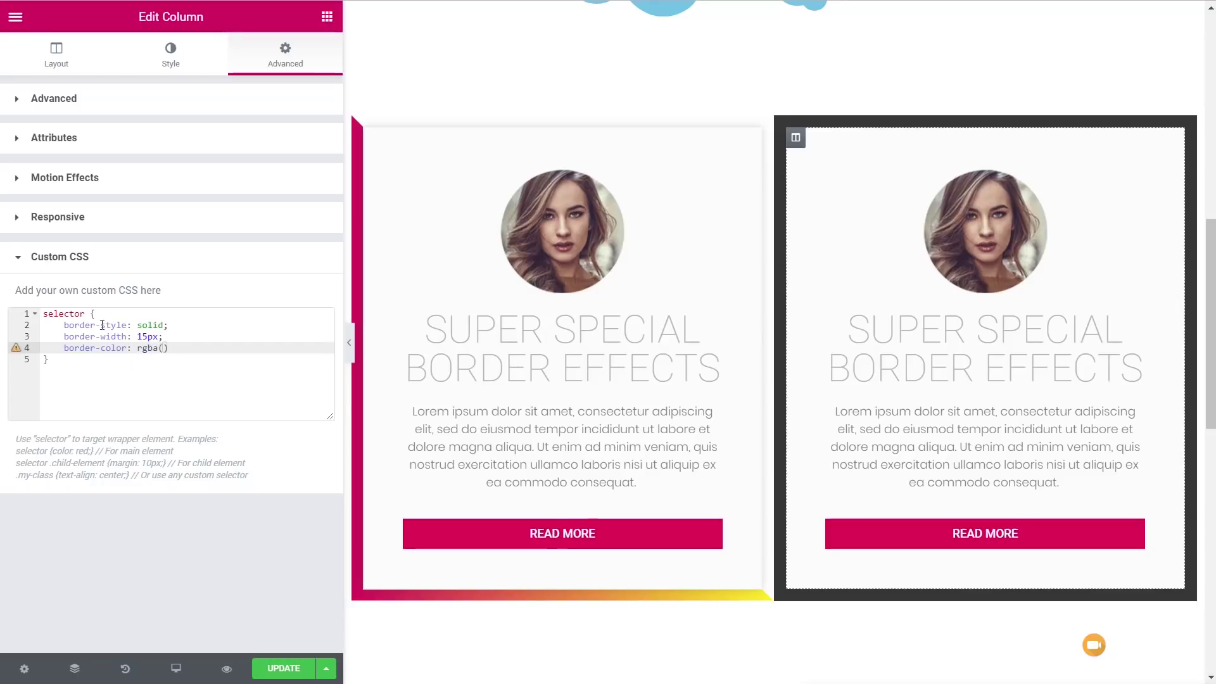
pyautogui.write(',0,0,0')
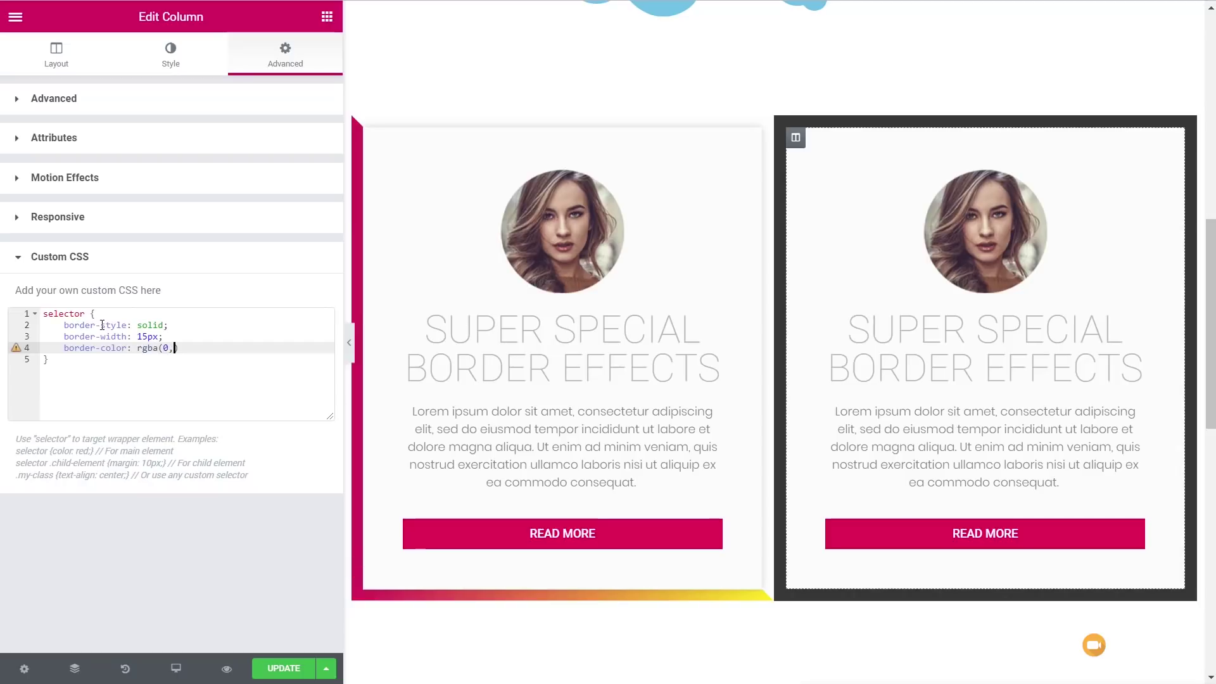
pyautogui.write('.')
pyautogui.press('BackSpace')
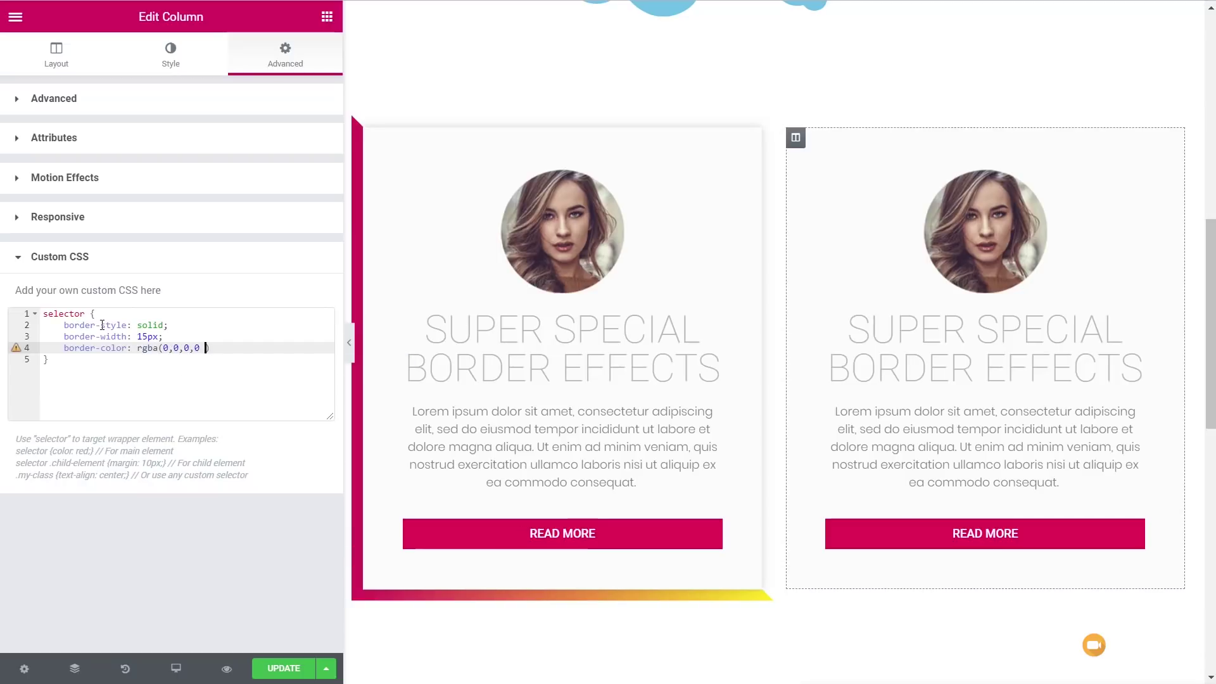
pyautogui.write('.01)')
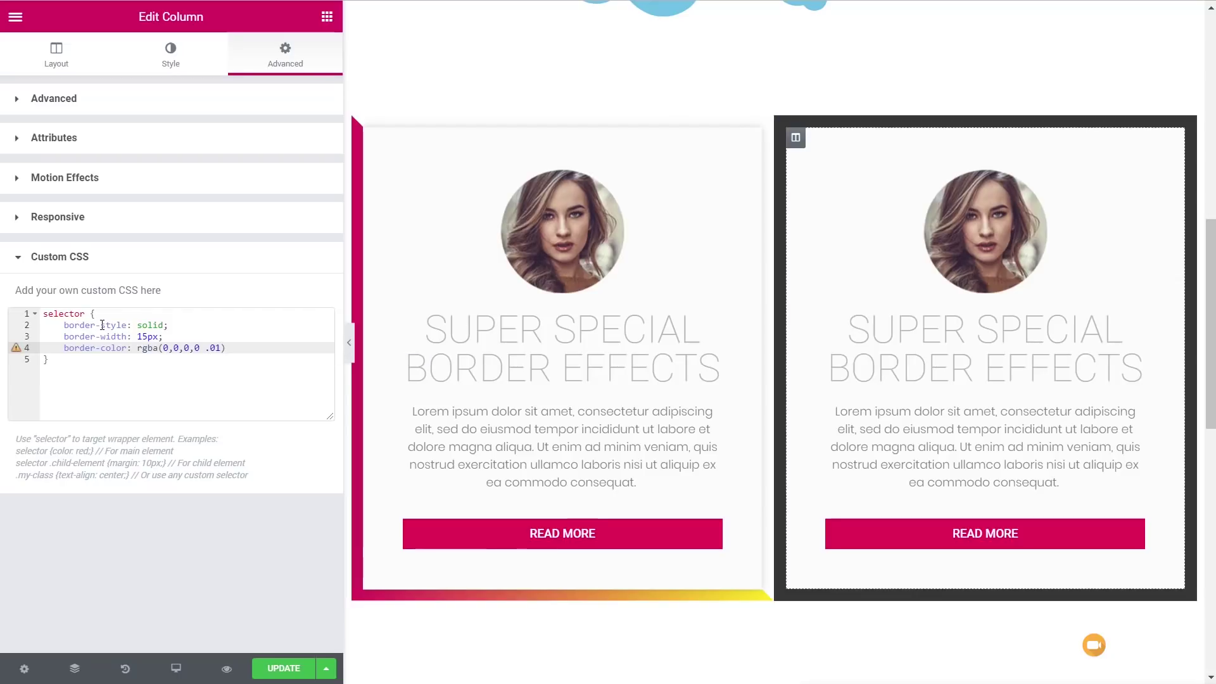
pyautogui.write(';')
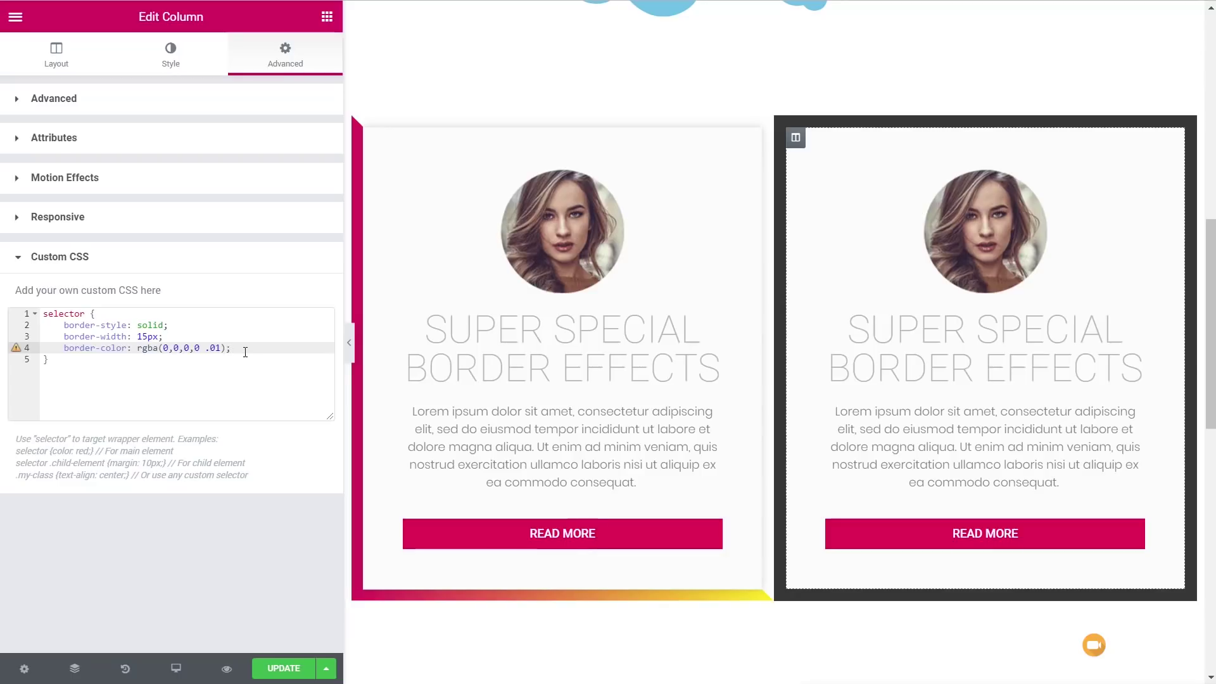
# Add border-image: url(""); below the border color in the card column's selector rule.
pyautogui.press('Return')
pyautogui.write('border')
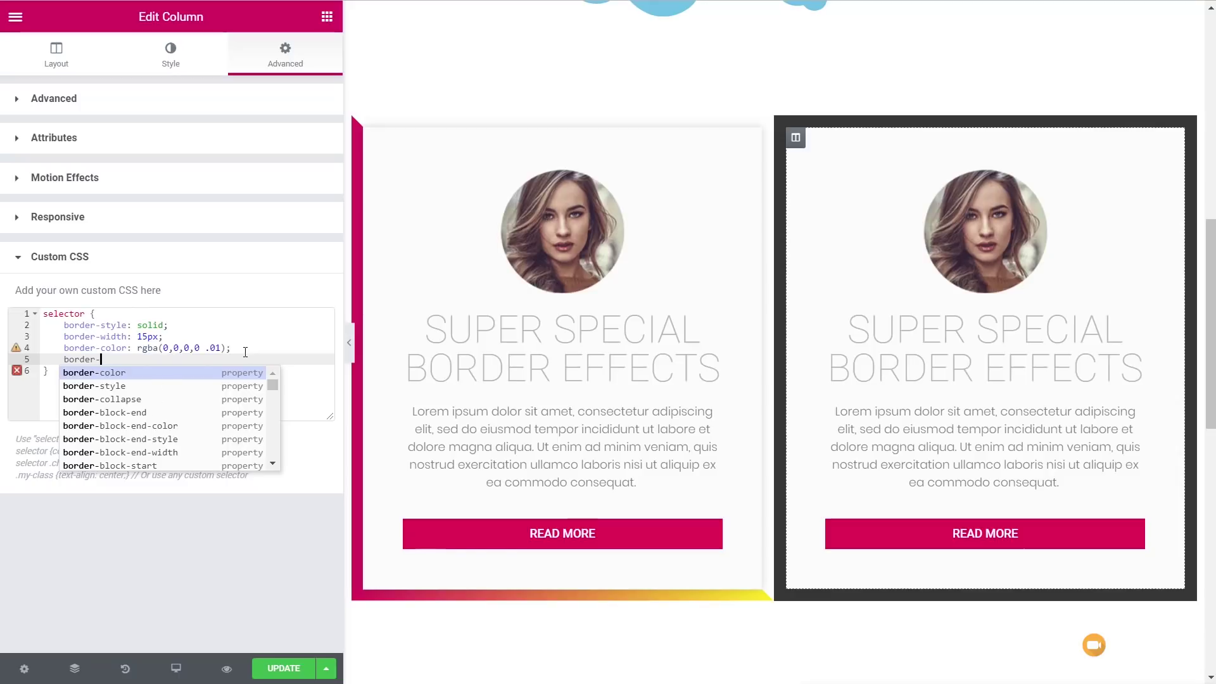
pyautogui.write('-im')
pyautogui.press('Return')
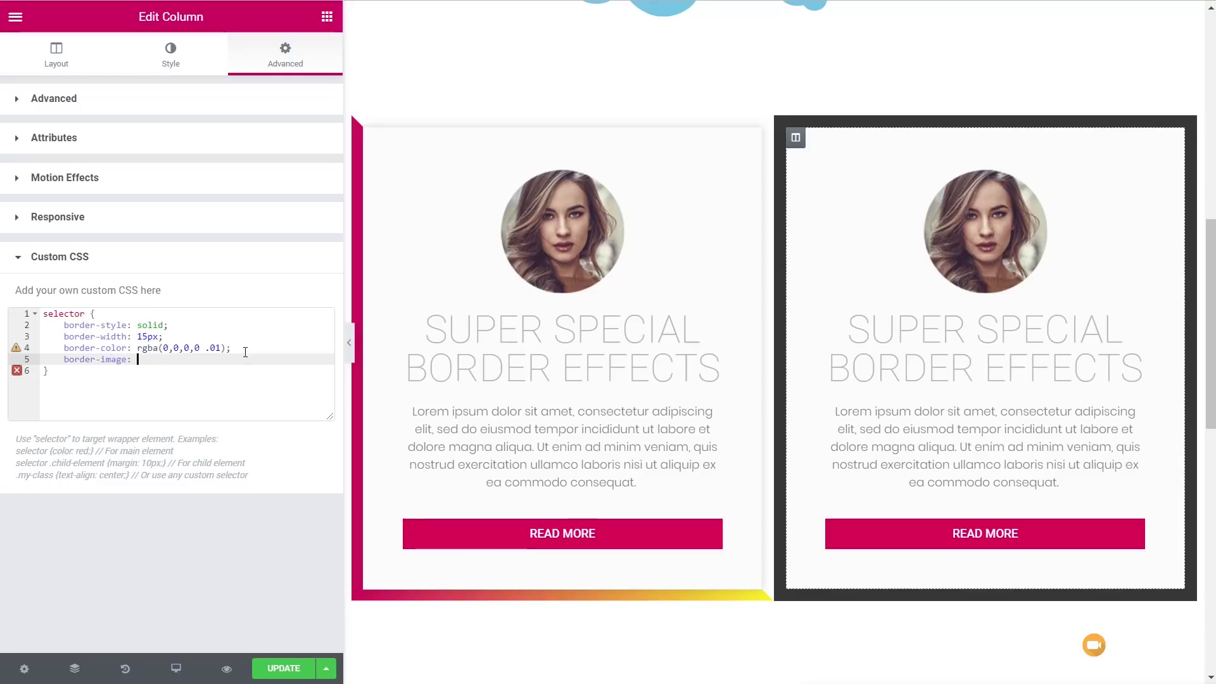
pyautogui.write('ur')
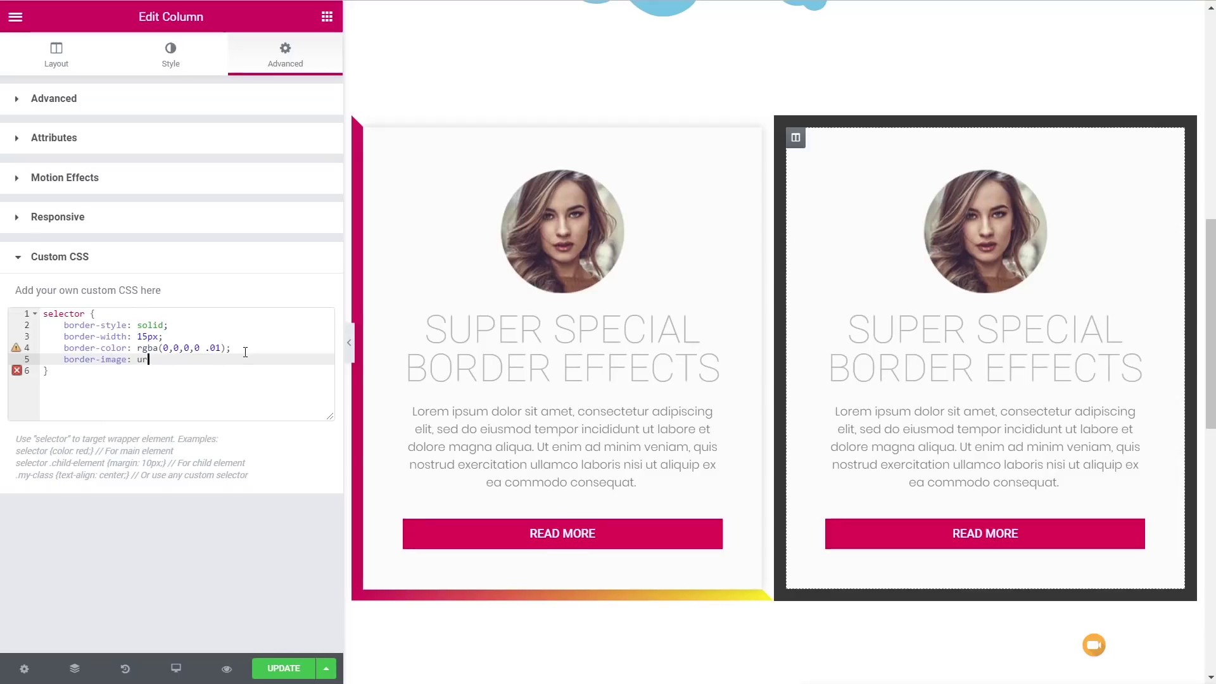
pyautogui.write('l("')
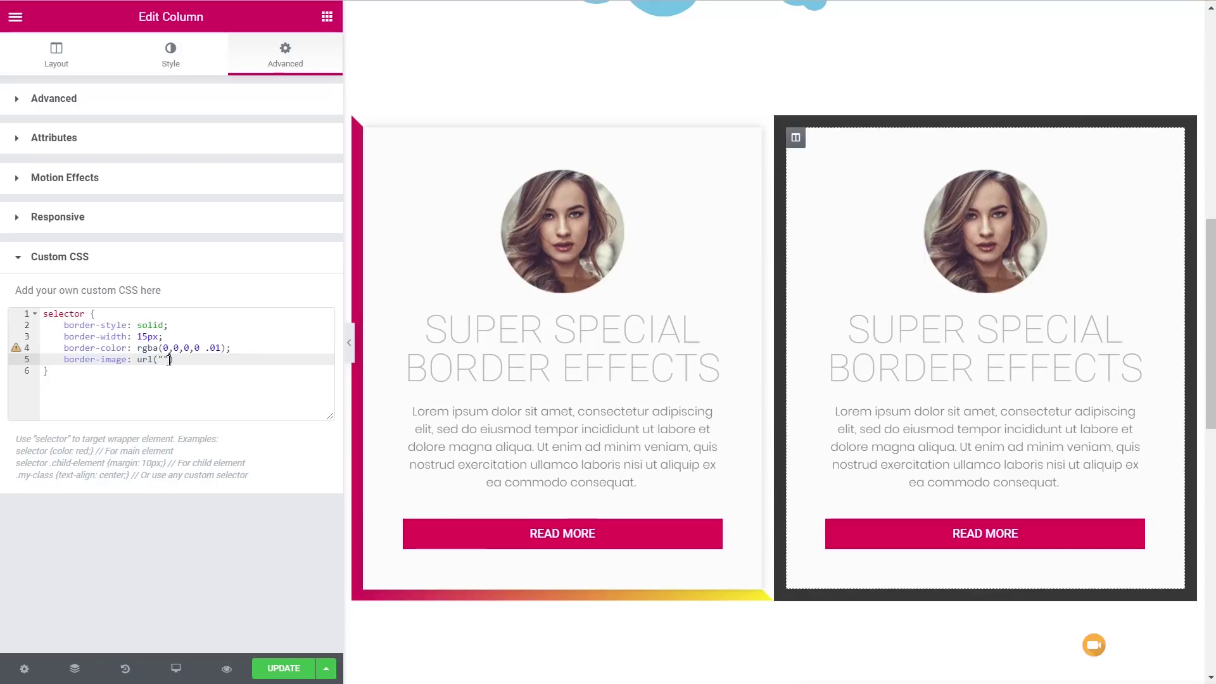
pyautogui.click(197, 359)
pyautogui.write(';')
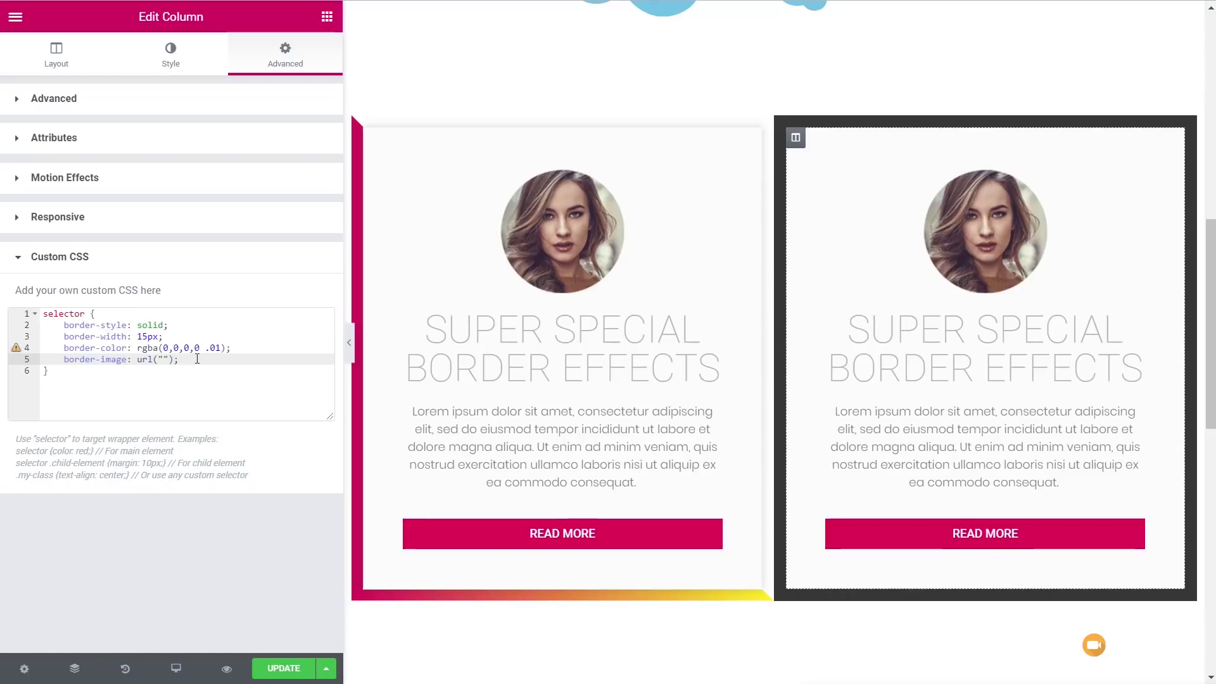
# Add border-image-slice: 15; below the border image in the selector rule.
pyautogui.press('Return')
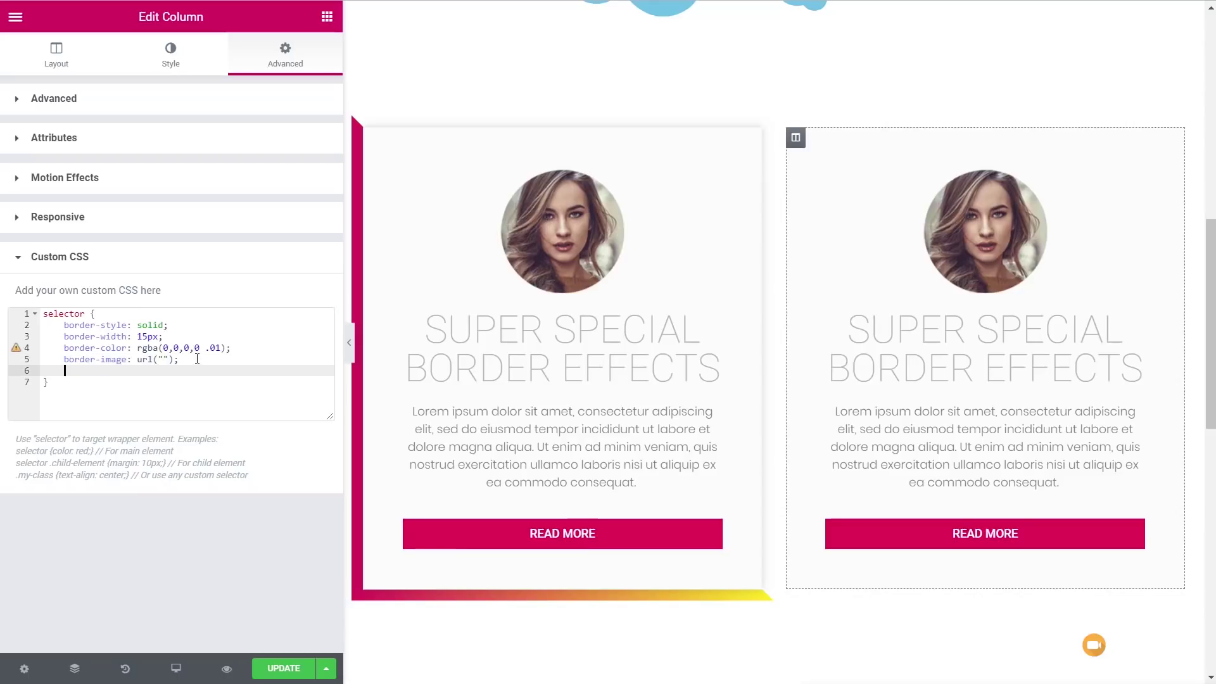
pyautogui.write('border-sl')
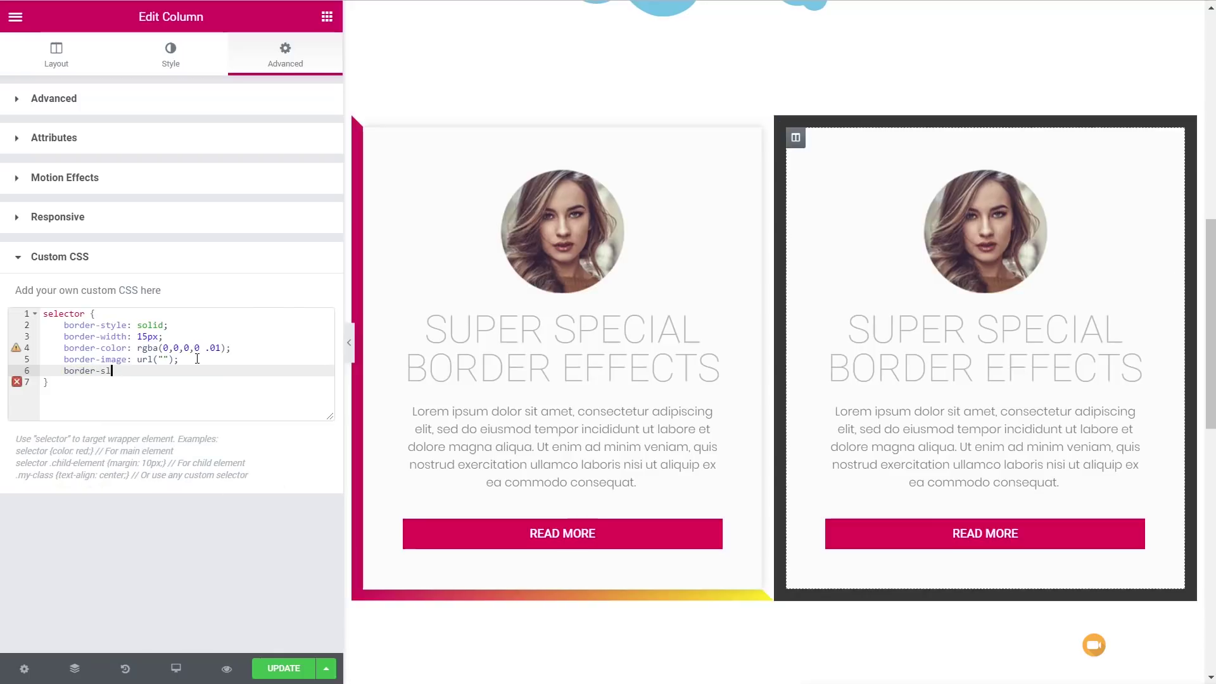
pyautogui.press('Return')
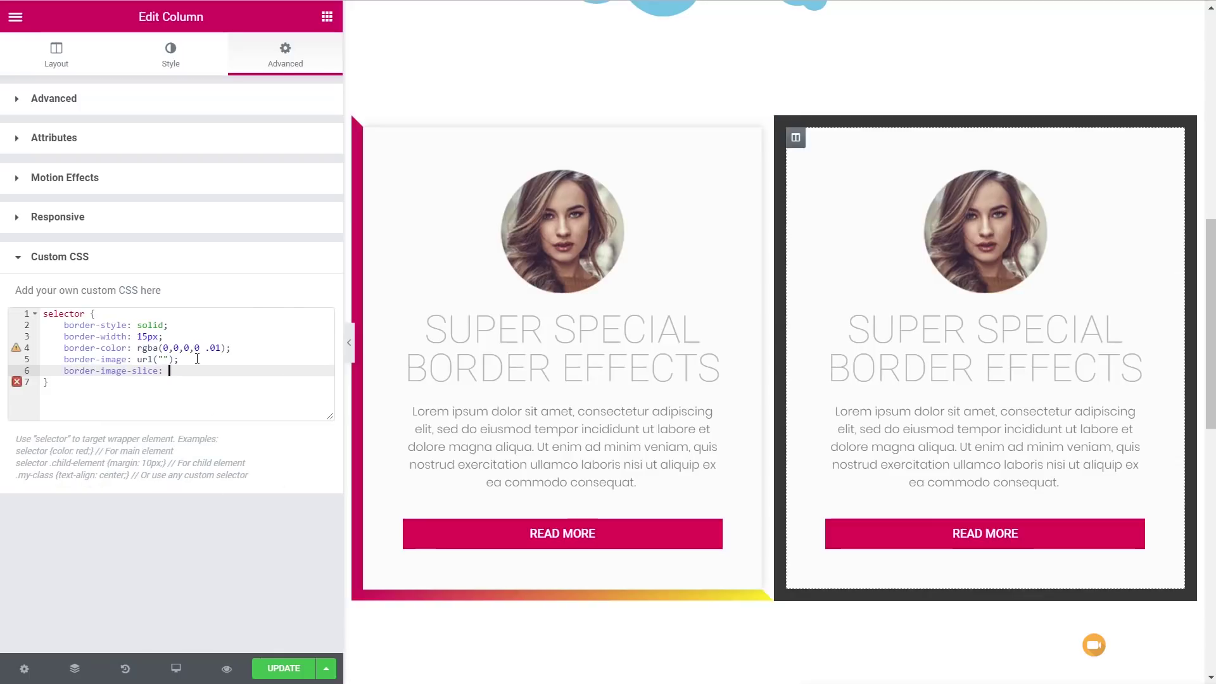
pyautogui.write('15;')
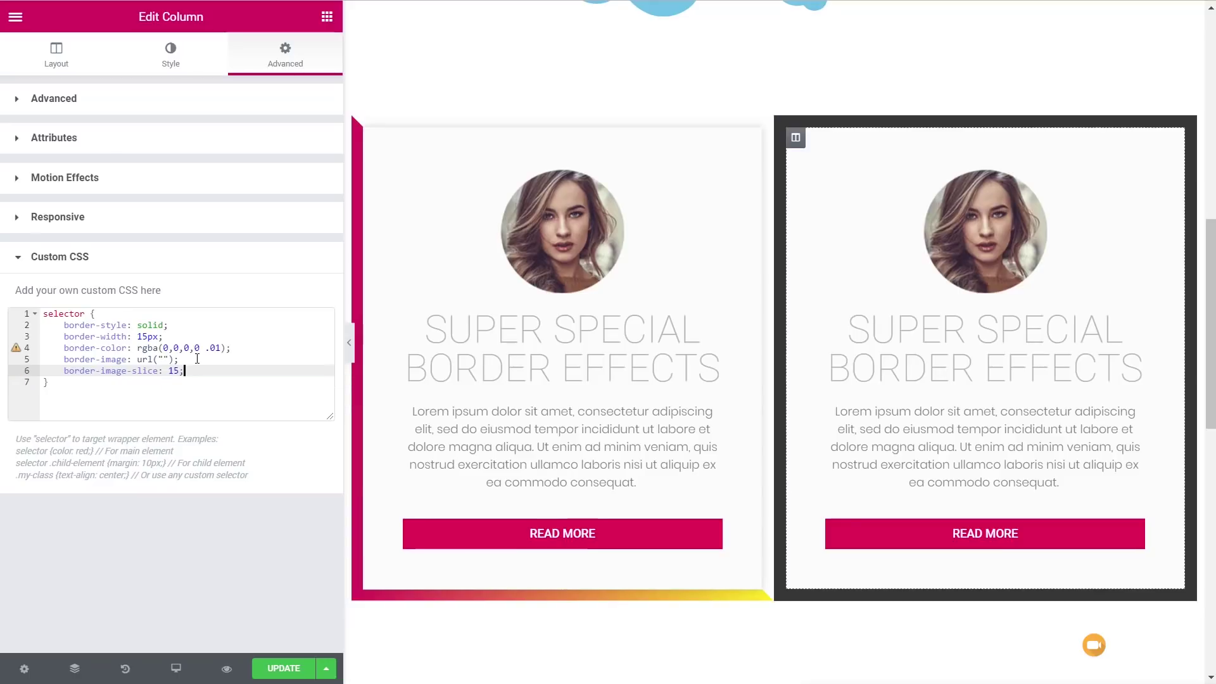
# Copy the link of Triangle.svg from the WordPress Media Library and insert it between the quotes of the border-image URL.
pyautogui.click(161, 359)
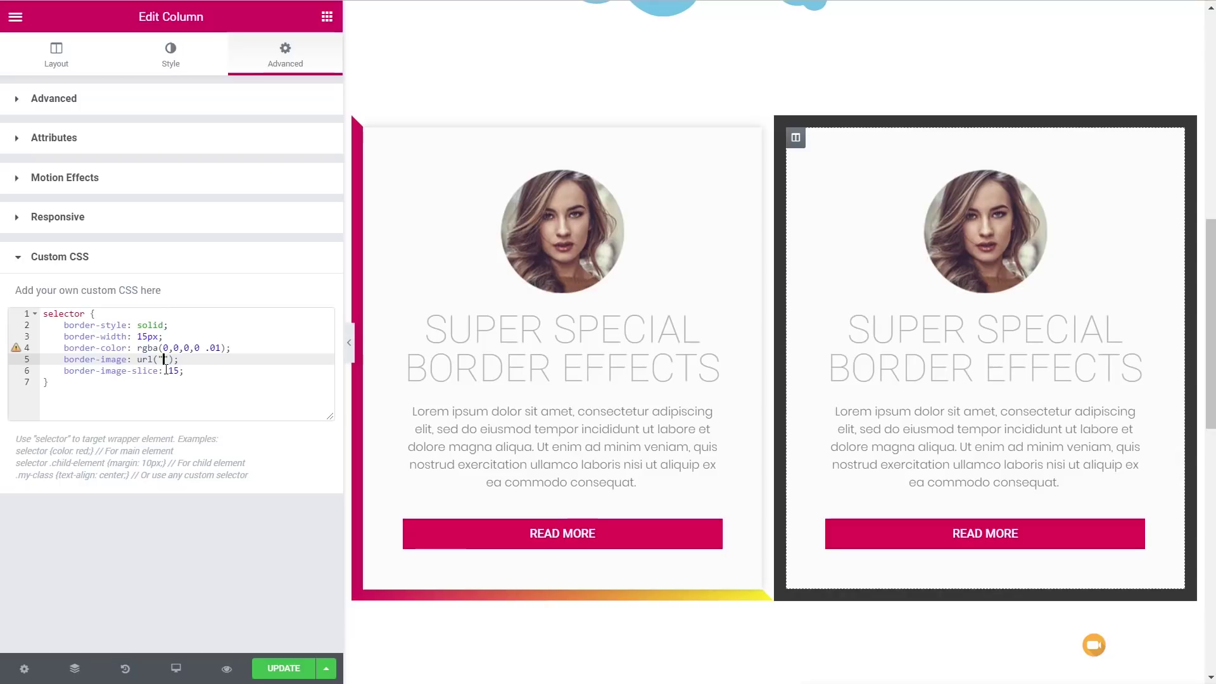
pyautogui.write('http://localhost/el2/wp-content/uploads/2019/06/Triangle.svg')
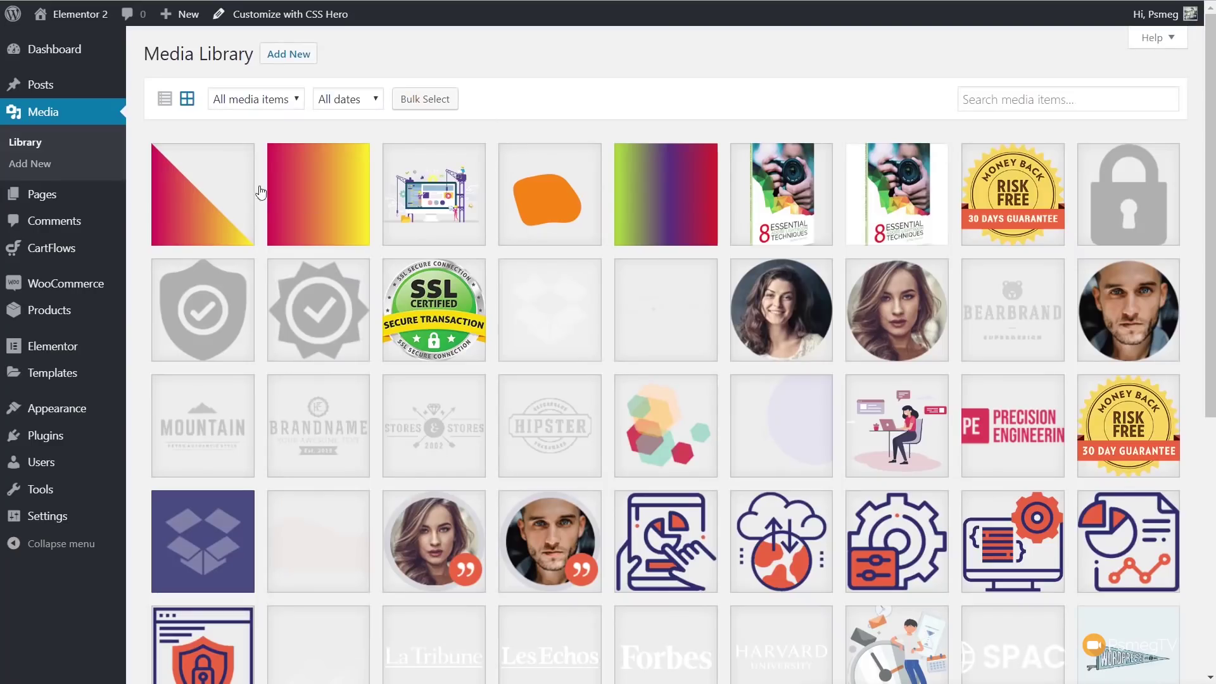
pyautogui.click(219, 191)
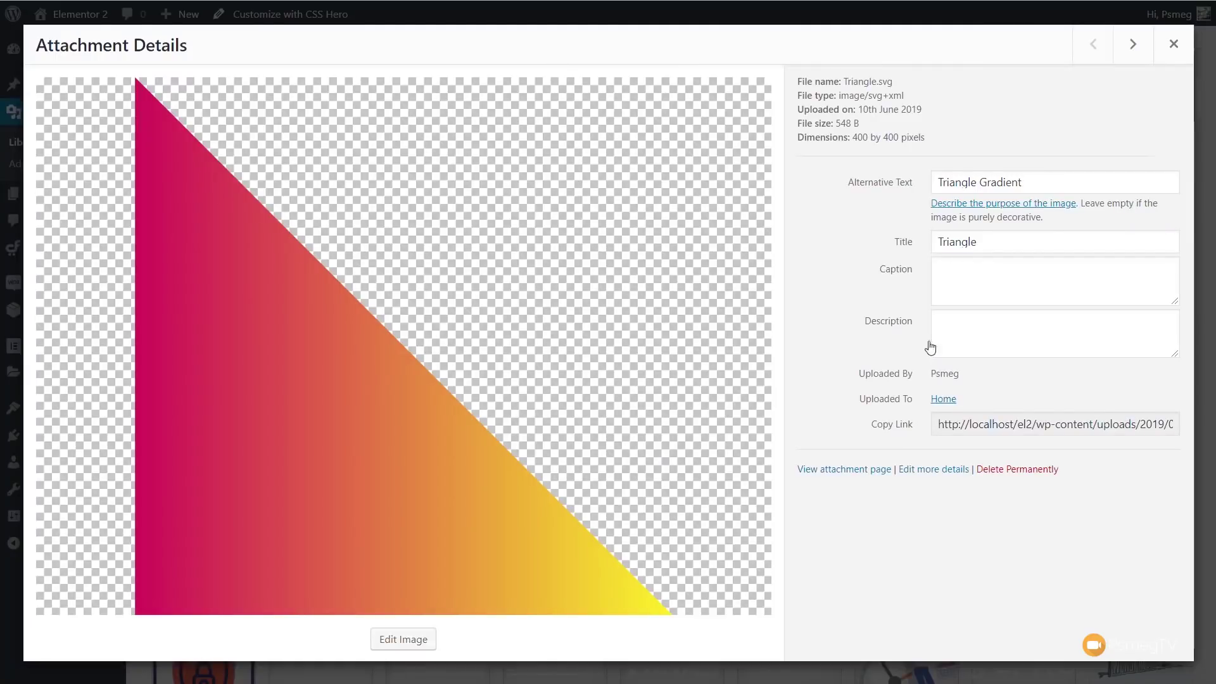
pyautogui.moveTo(938, 424)
pyautogui.mouseDown()
pyautogui.moveTo(1191, 431)
pyautogui.moveTo(929, 425)
pyautogui.mouseUp()
pyautogui.click(1173, 425)
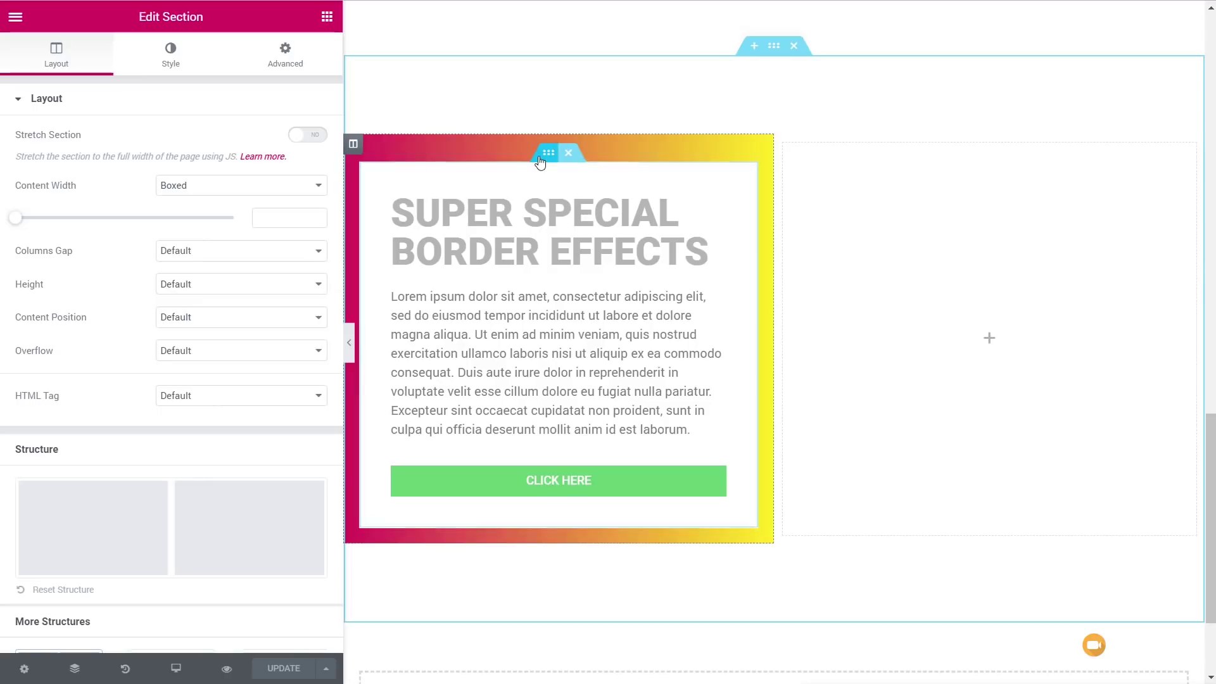
# Add an Inner Section to the empty column beside the gradient-bordered card.
pyautogui.click(543, 159)
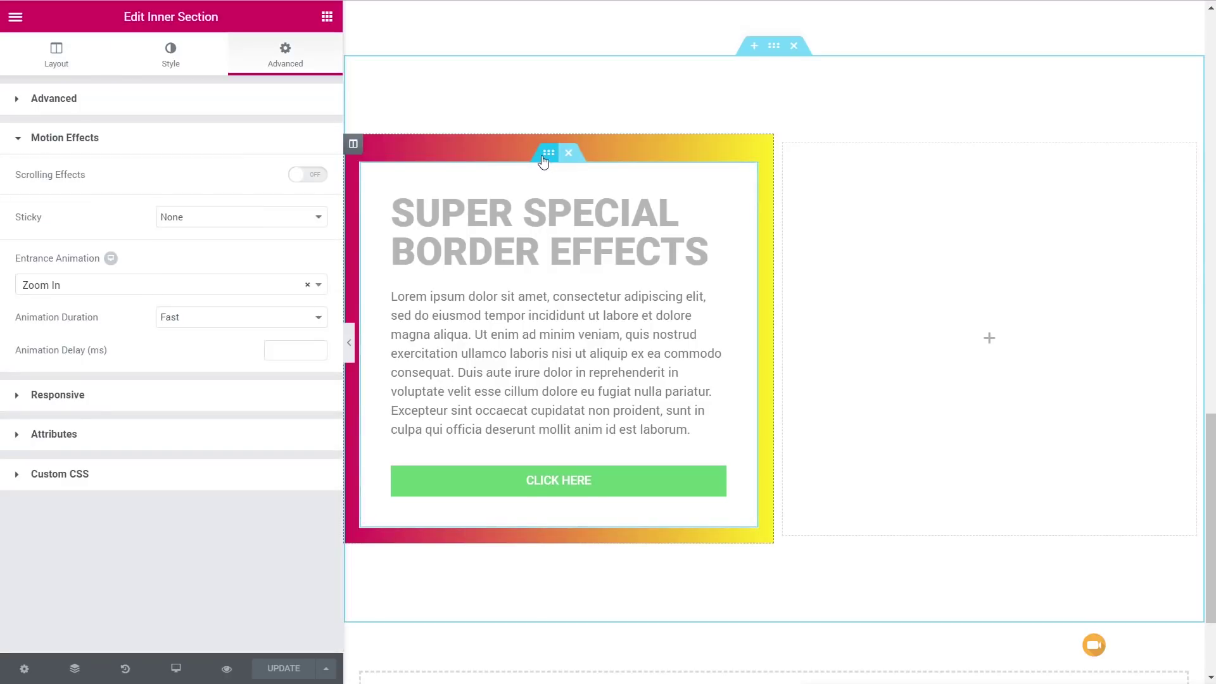
pyautogui.click(773, 48)
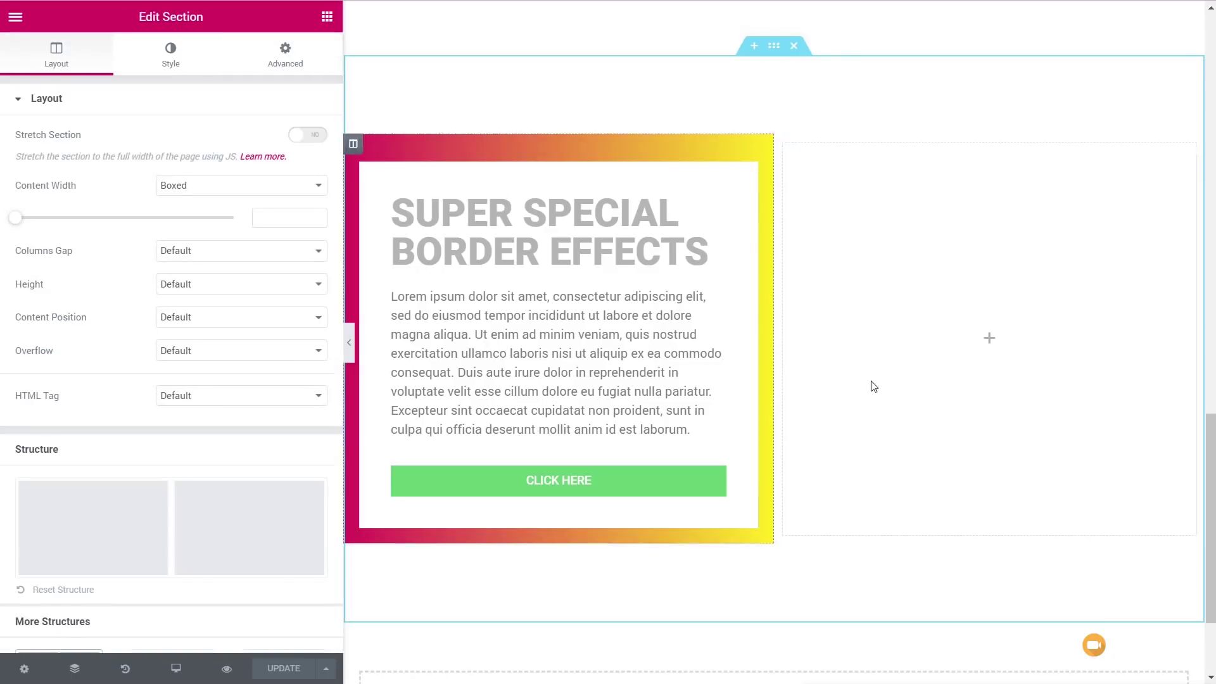
pyautogui.click(327, 18)
pyautogui.moveTo(85, 163); pyautogui.dragTo(874, 242)
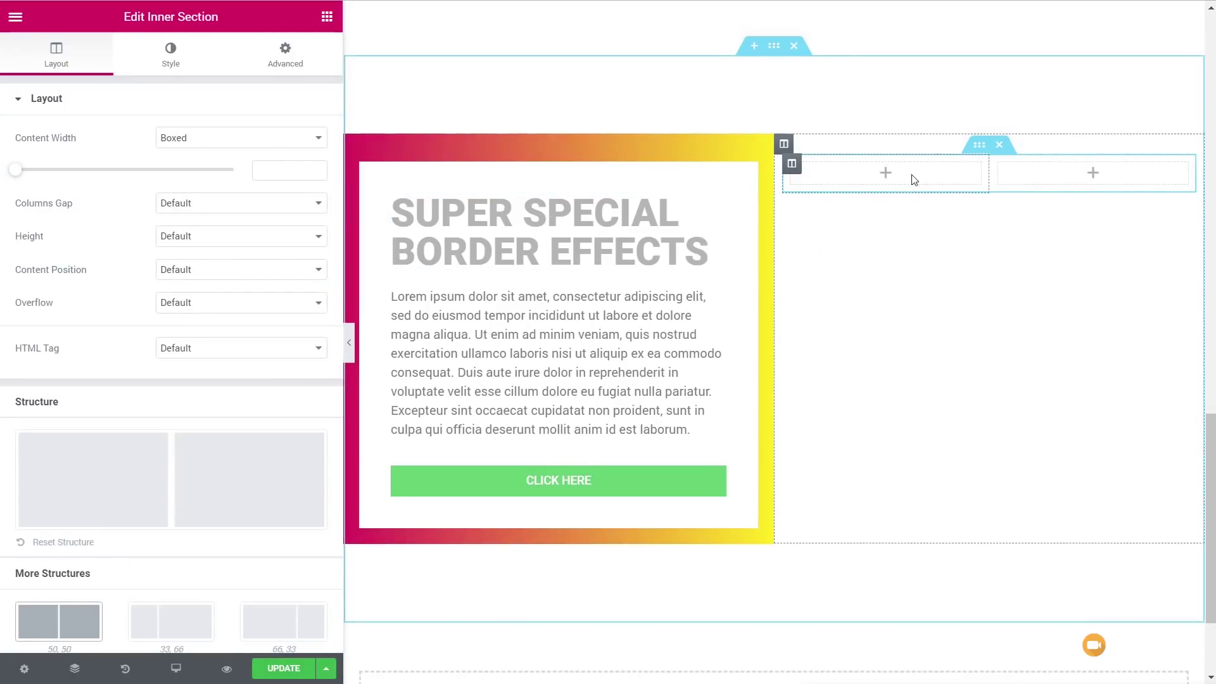
# Delete one of the two columns in the new inner section.
pyautogui.rightClick(795, 170)
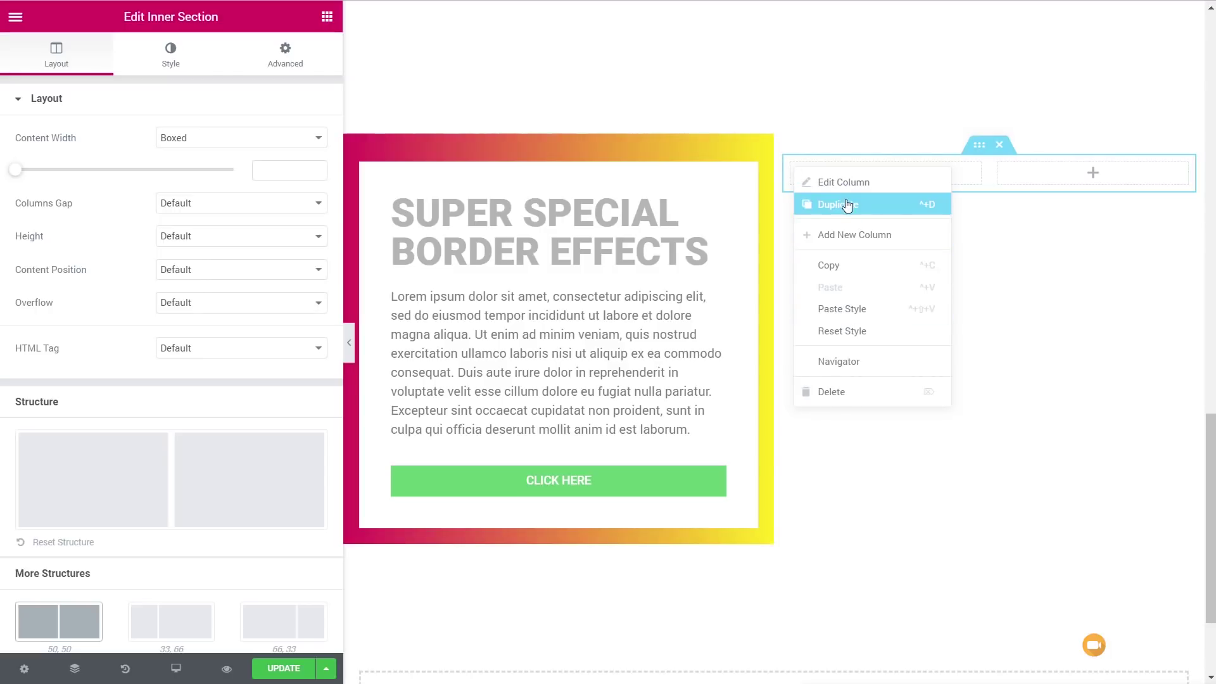
pyautogui.click(921, 171)
pyautogui.click(793, 167)
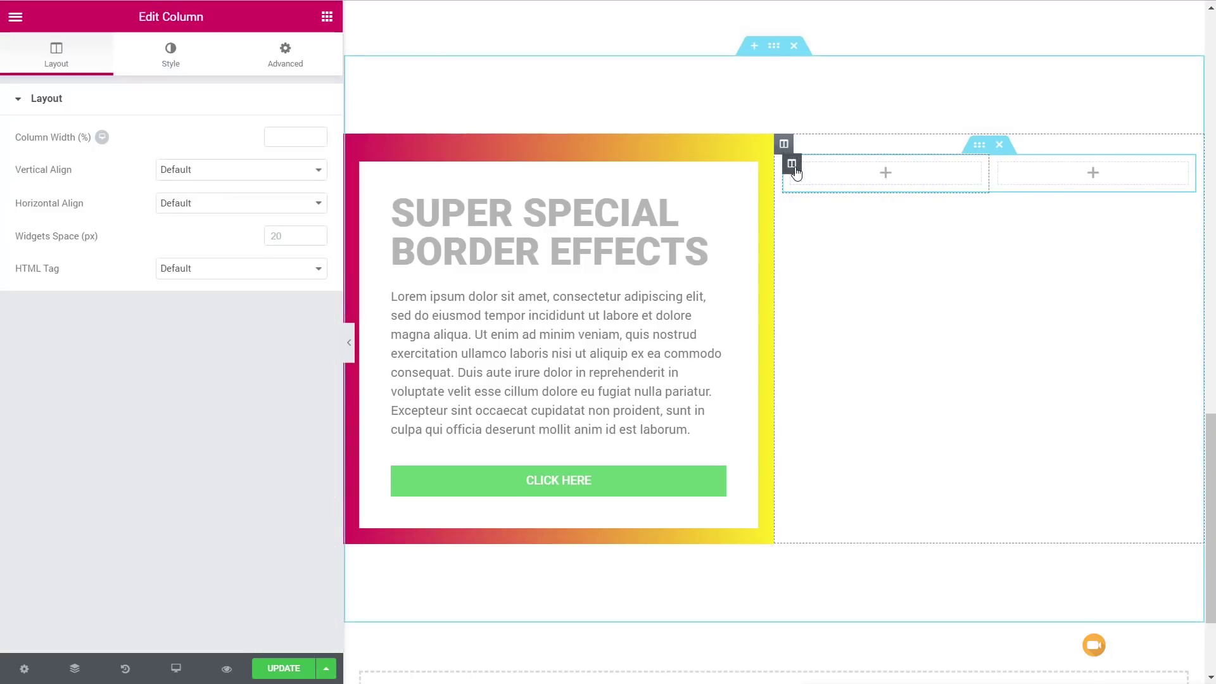
pyautogui.rightClick(796, 173)
pyautogui.click(816, 391)
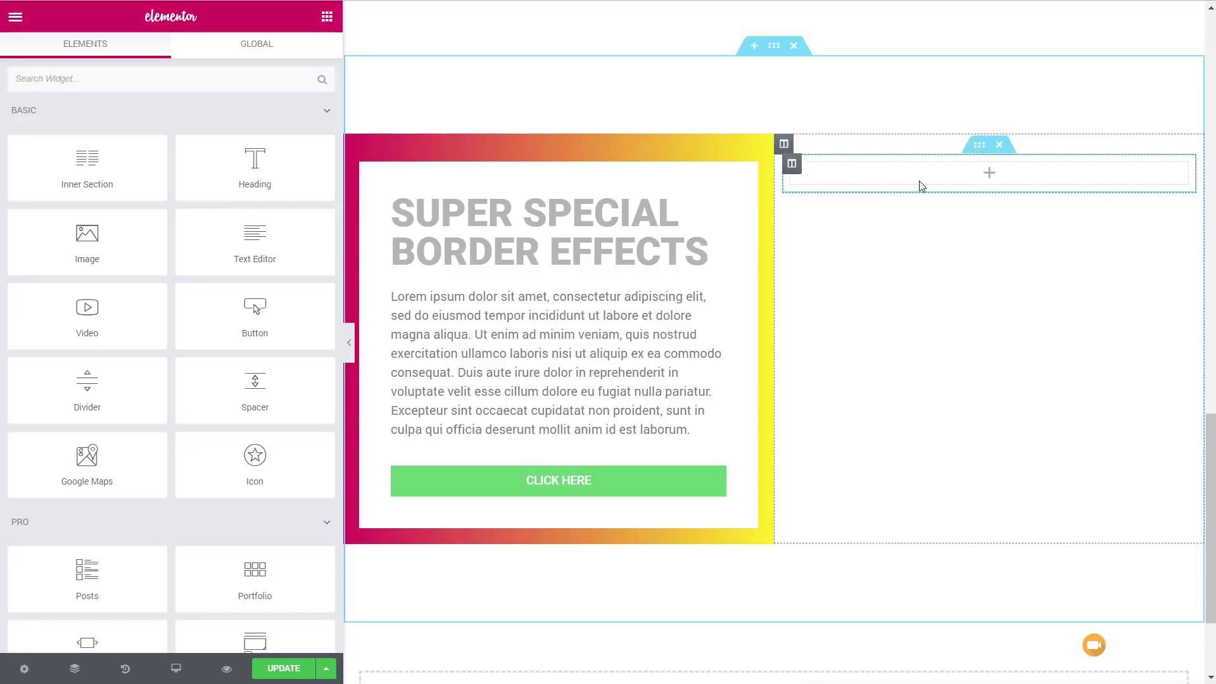
# Duplicate the finished card's Super Special Border Effects heading and move the copy into the empty inner section.
pyautogui.rightClick(719, 206)
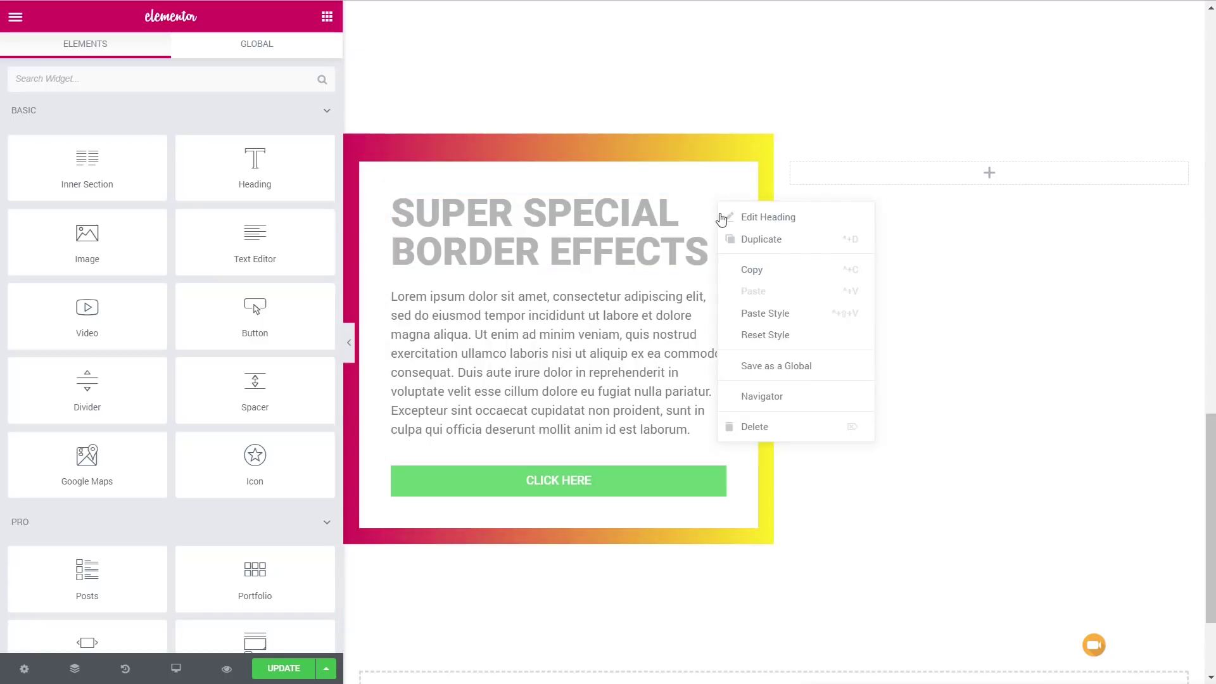
pyautogui.click(733, 247)
pyautogui.moveTo(714, 203); pyautogui.dragTo(903, 168)
# Duplicate the card's lorem ipsum paragraph and place the copy under the new heading.
pyautogui.rightClick(721, 296)
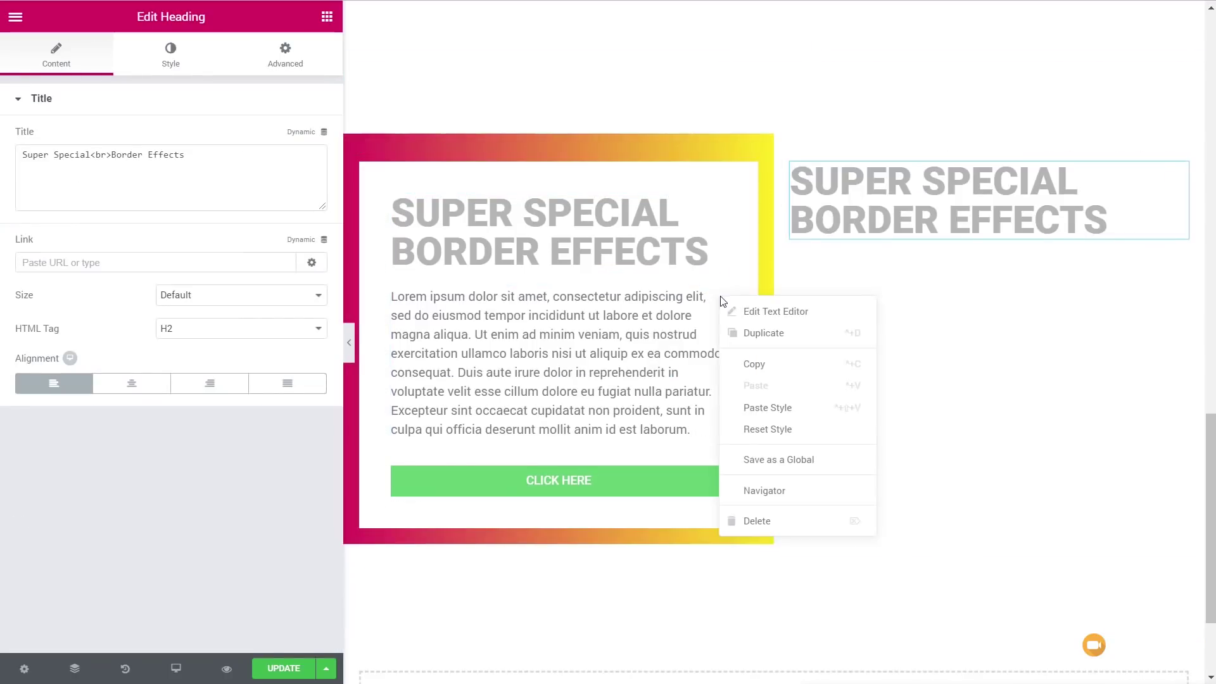
pyautogui.click(767, 334)
pyautogui.moveTo(716, 475); pyautogui.dragTo(795, 393)
# Duplicate the card's green Click Here button and place the copy under the new paragraph.
pyautogui.click(718, 474)
pyautogui.rightClick(719, 473)
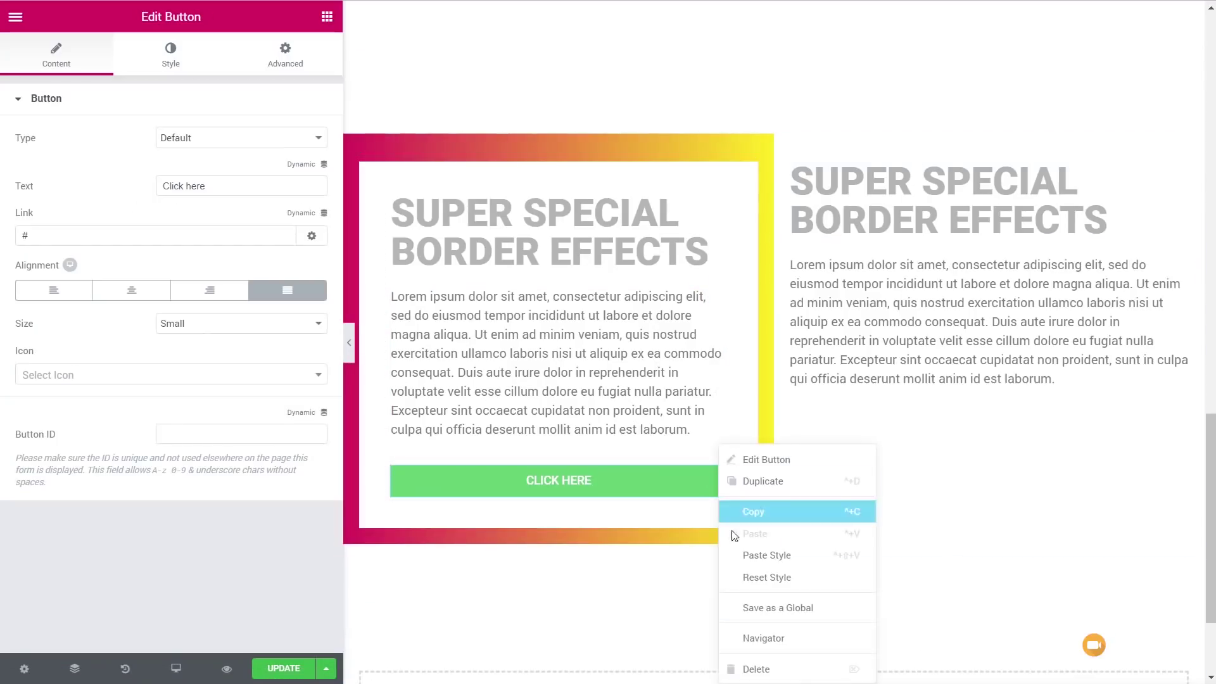
pyautogui.click(764, 480)
pyautogui.moveTo(710, 523); pyautogui.dragTo(950, 380)
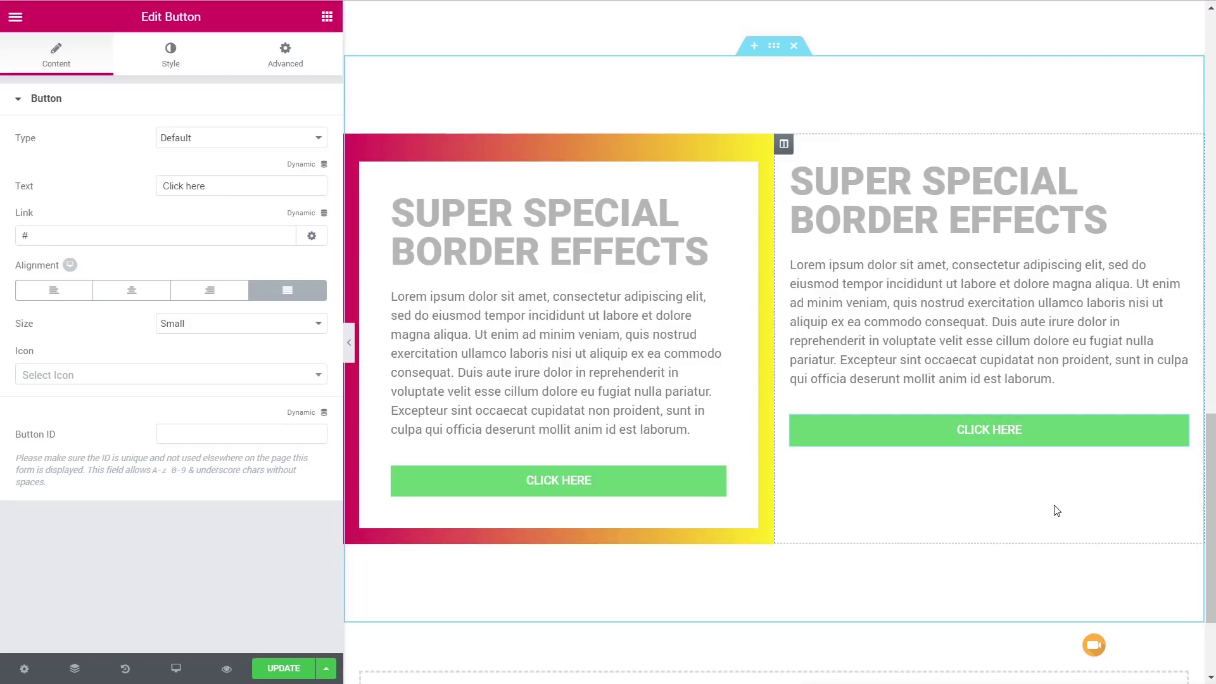
# Set the padding of the new card's inner section to 30 px on all sides.
pyautogui.moveTo(964, 151)
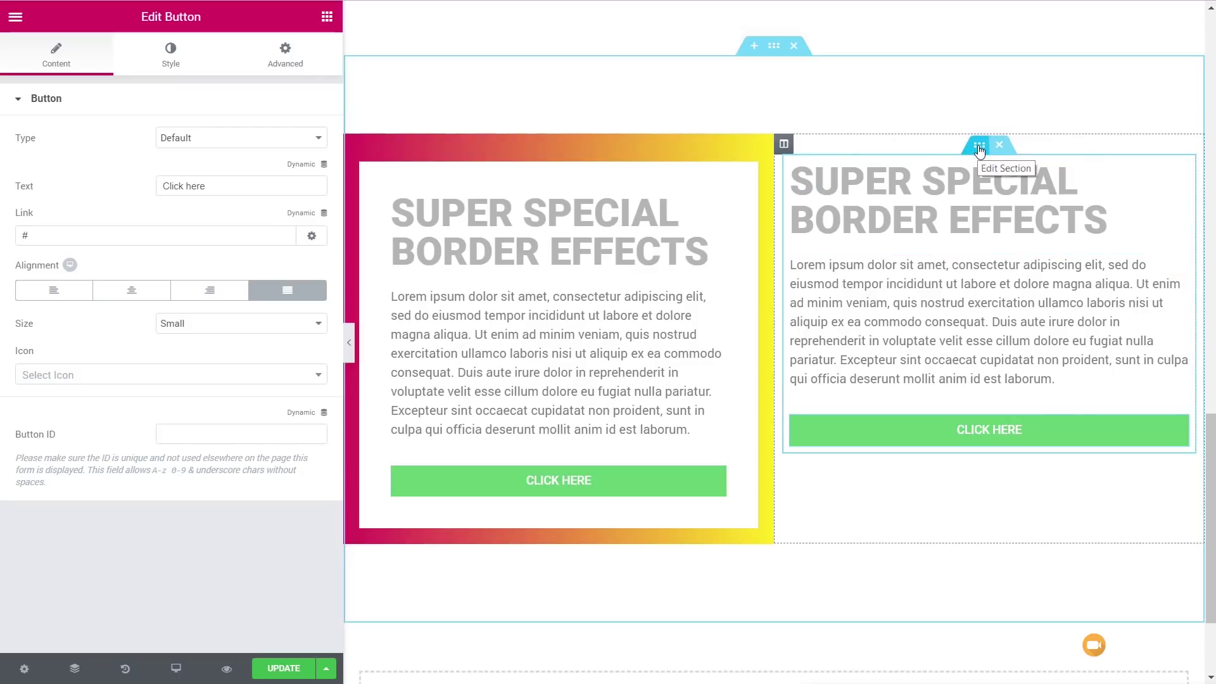
pyautogui.click(980, 148)
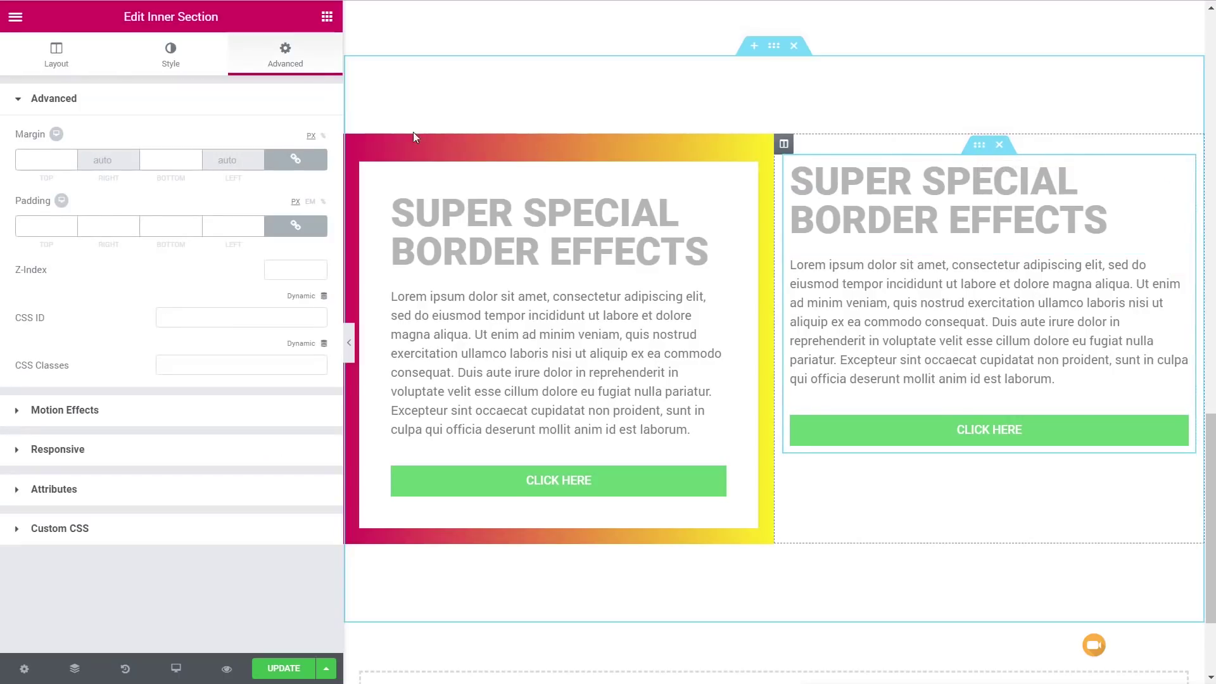
pyautogui.click(28, 220)
pyautogui.write('30')
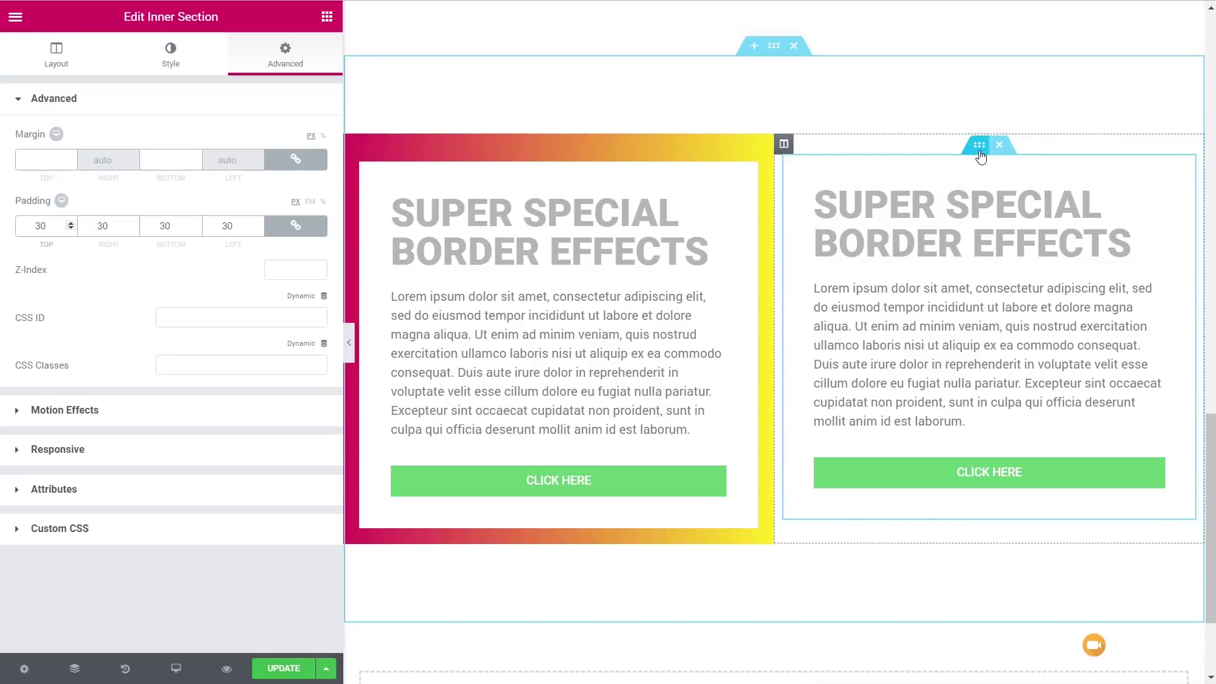
# Set the padding of the outer column around the new card to 20 px on all sides.
pyautogui.click(785, 149)
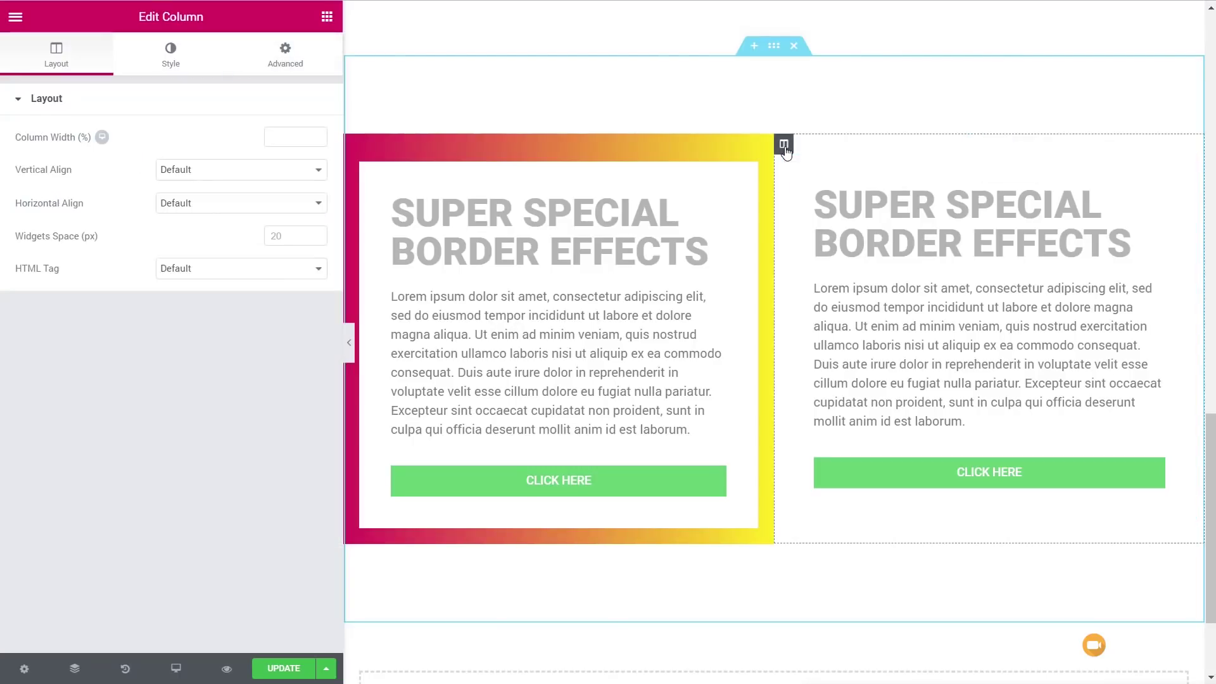
pyautogui.click(286, 56)
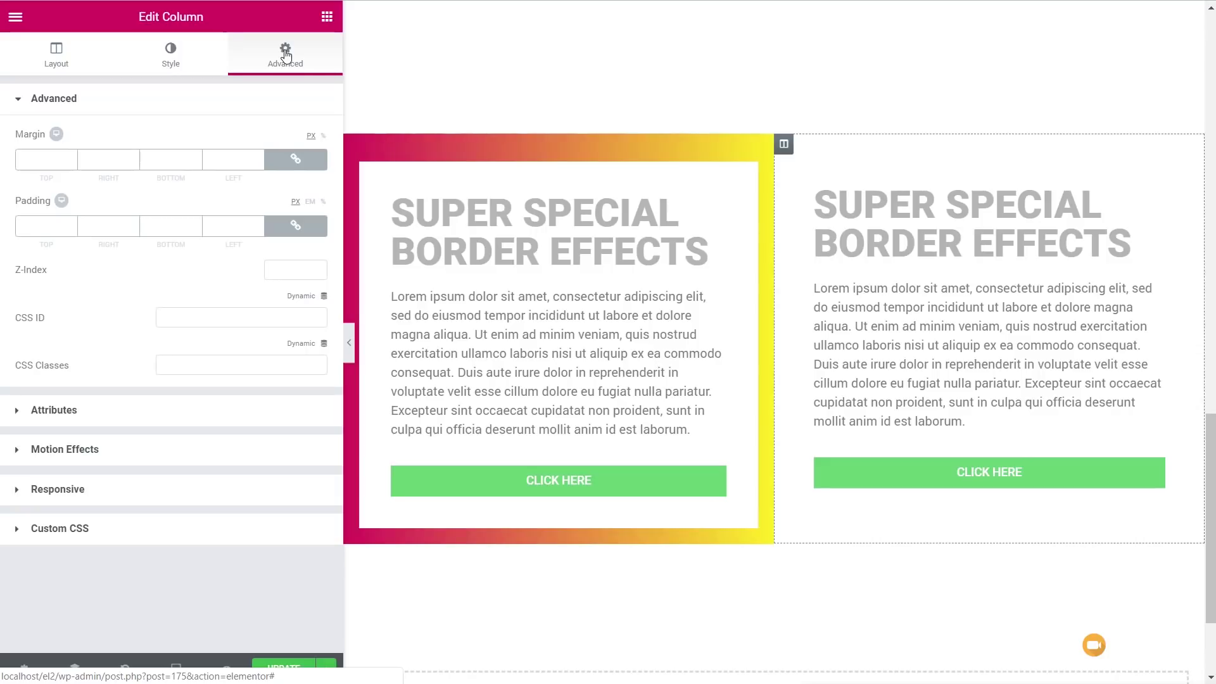
pyautogui.click(46, 228)
pyautogui.write('20')
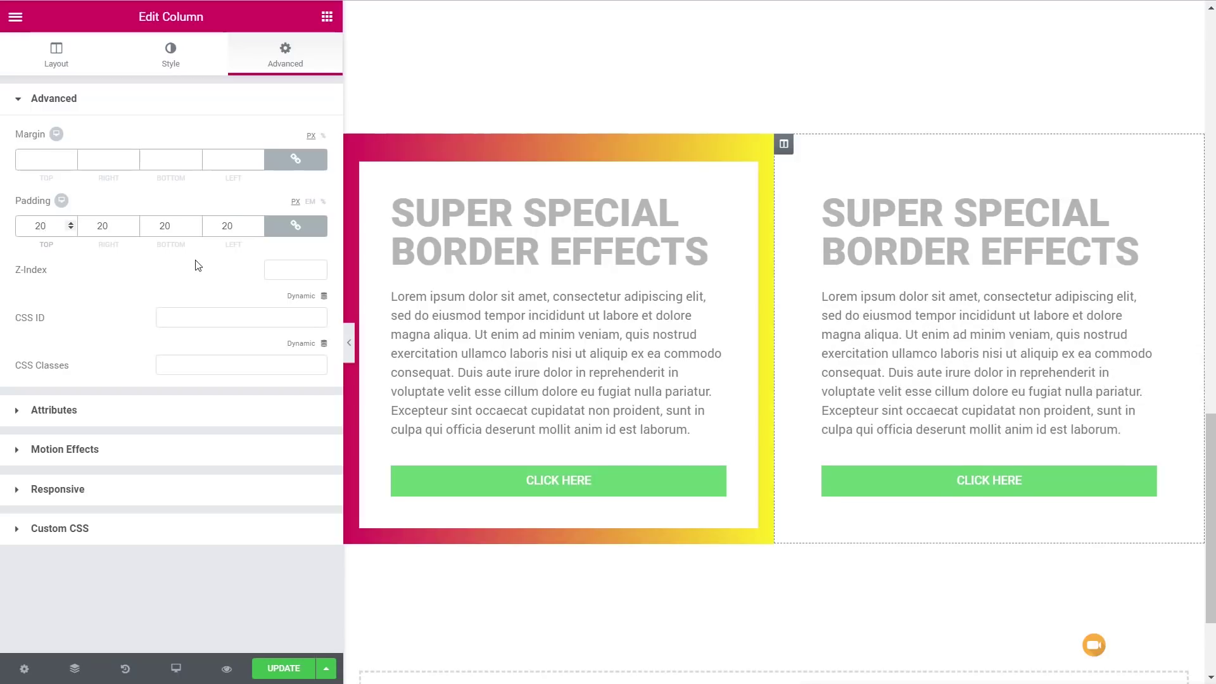
# Give the outer column a Classic background with the image Gradient2.svg and set its position to Top Left.
pyautogui.click(180, 59)
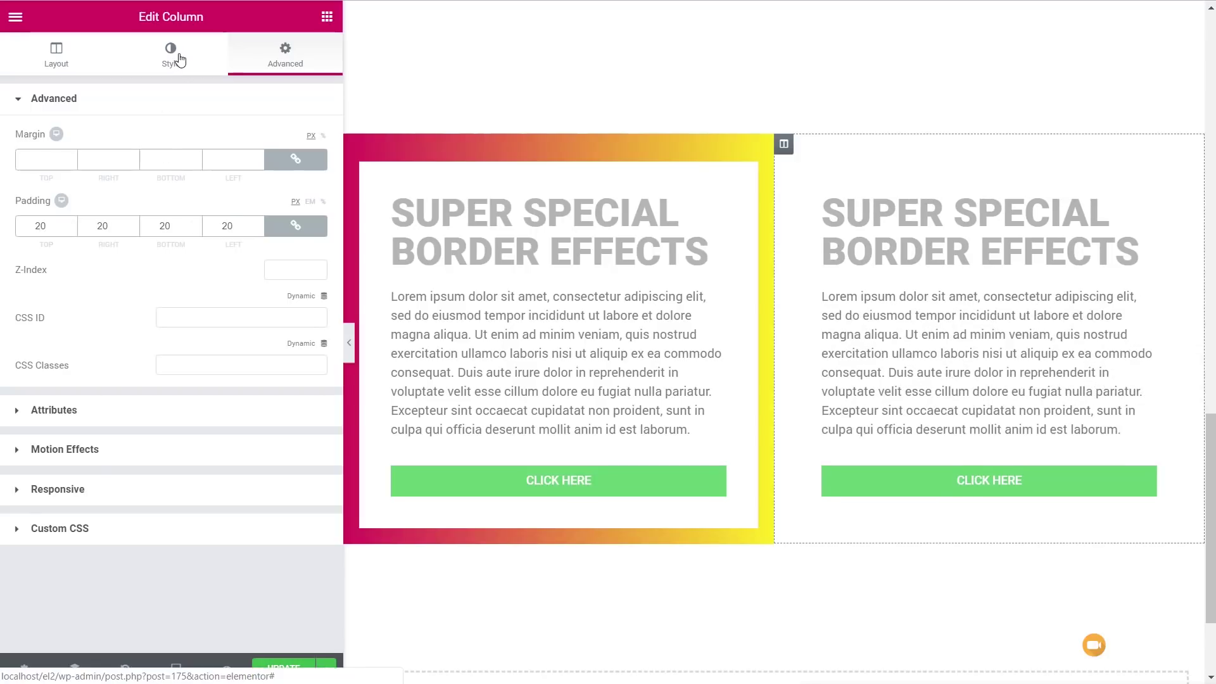
pyautogui.click(181, 60)
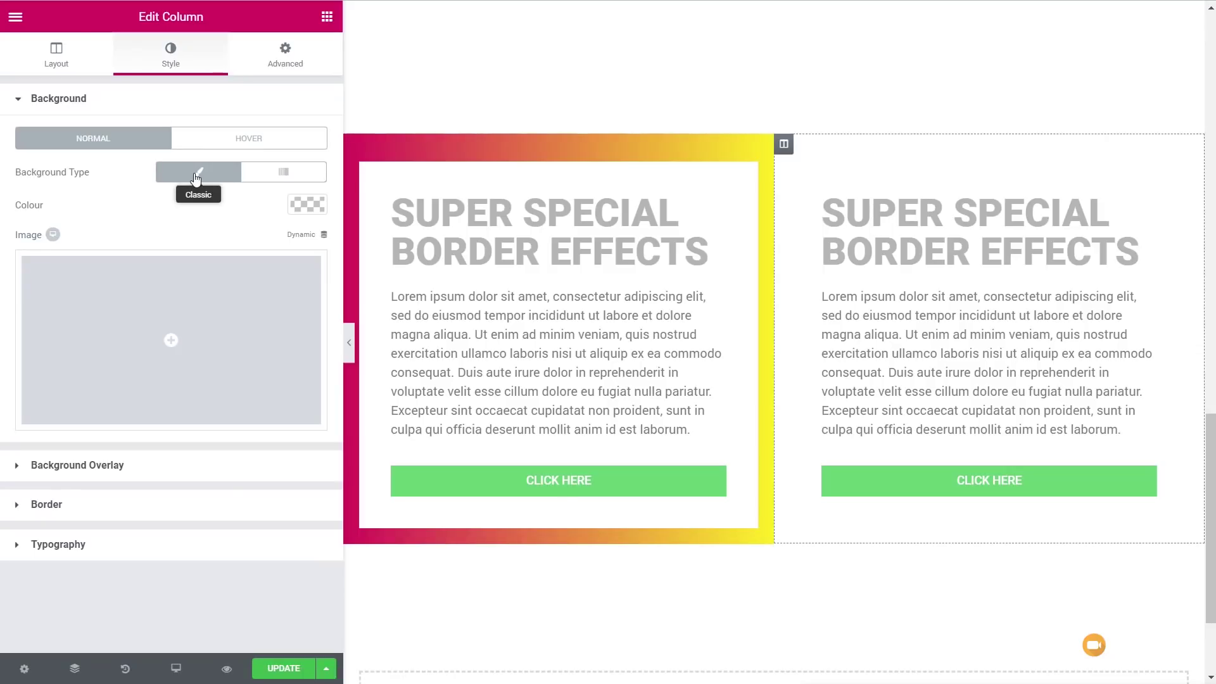
pyautogui.click(171, 343)
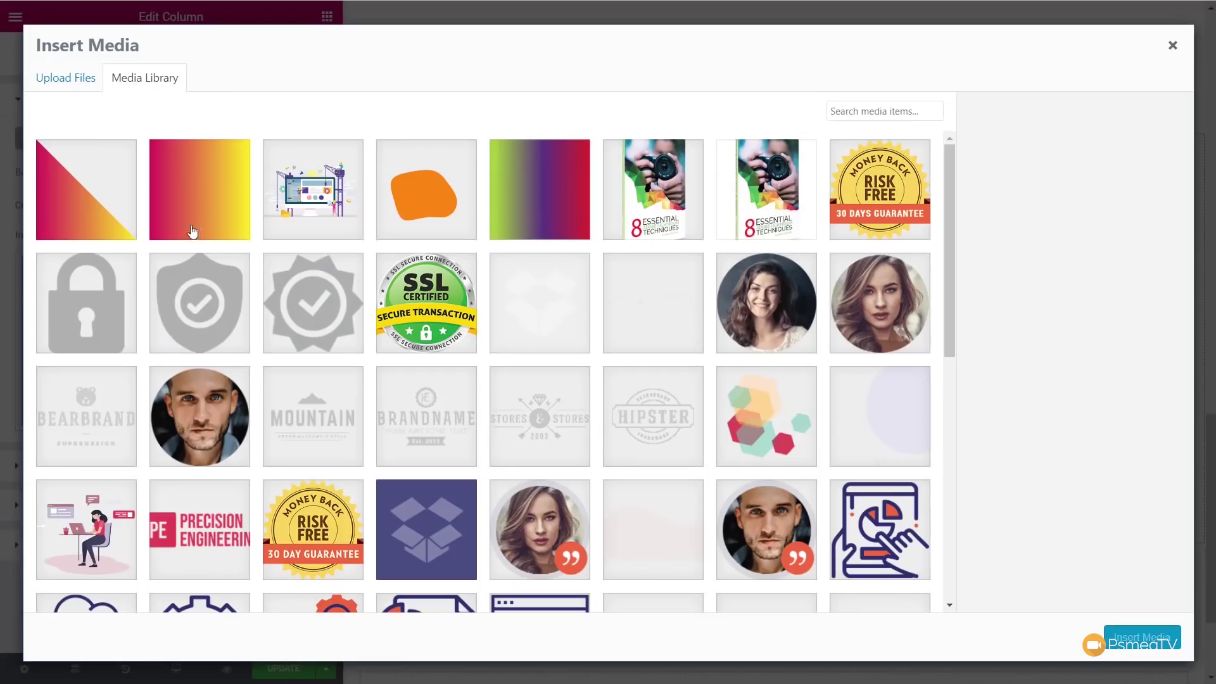
pyautogui.click(184, 202)
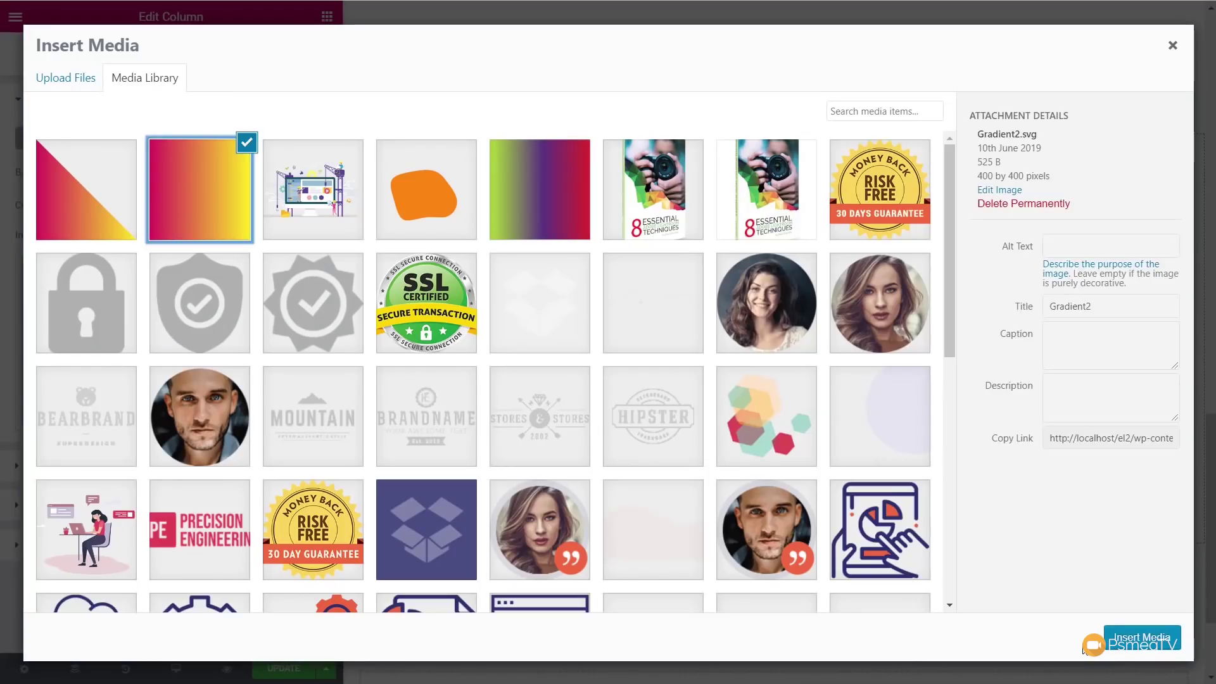
pyautogui.click(1112, 643)
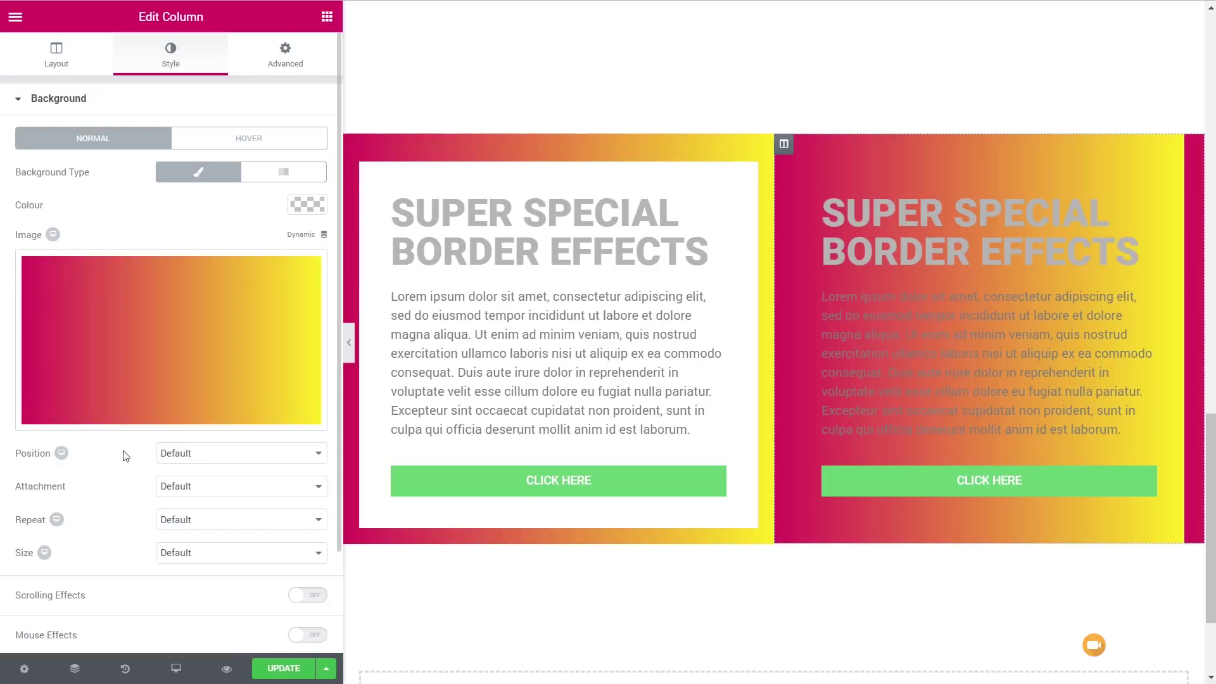
pyautogui.click(209, 454)
pyautogui.click(209, 490)
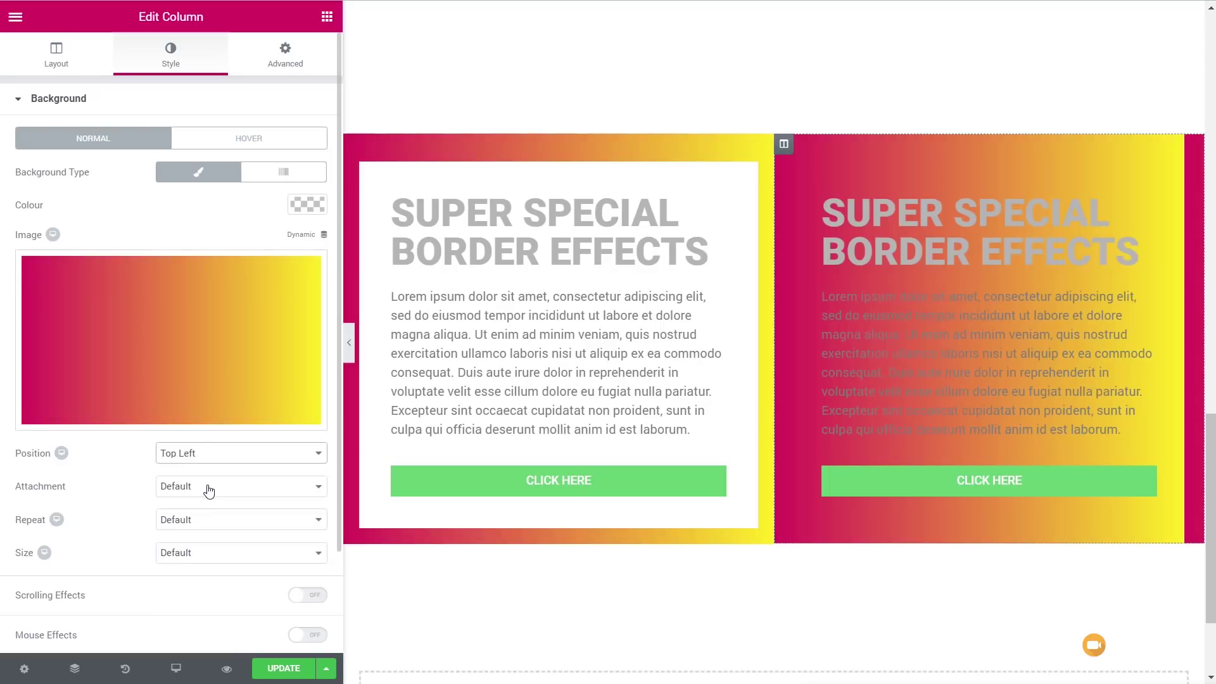
# Set the outer column's background image to No-repeat with its size set to Cover.
pyautogui.click(202, 523)
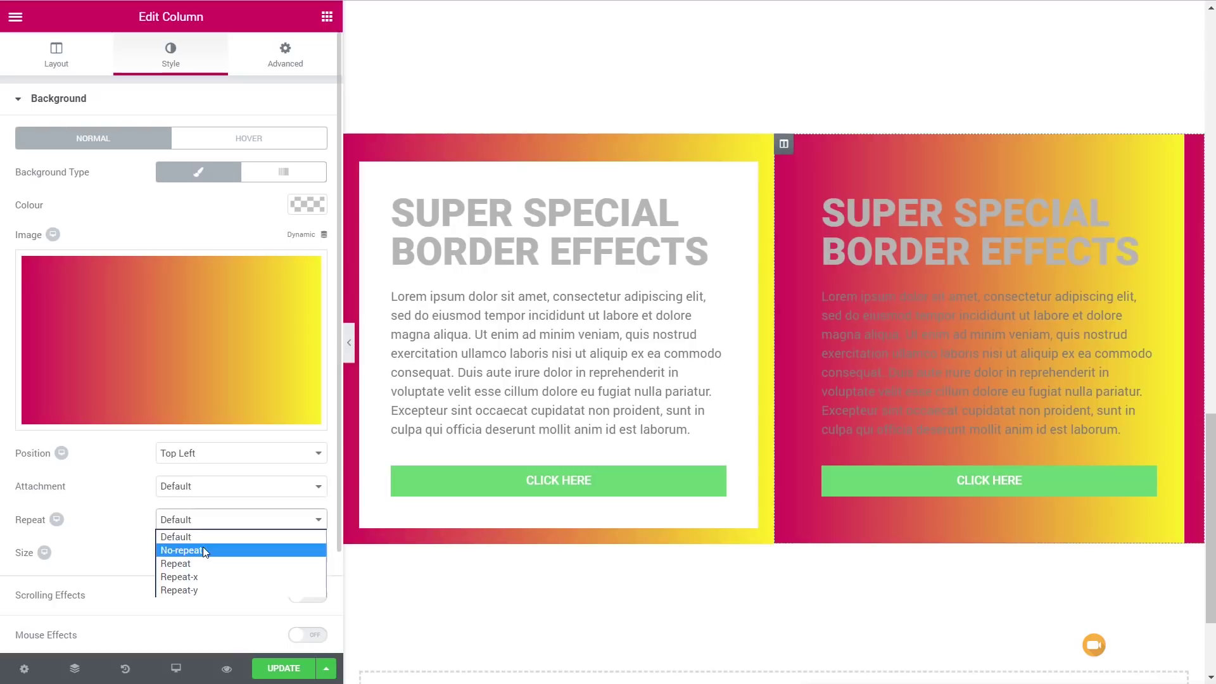
pyautogui.click(203, 550)
pyautogui.click(204, 553)
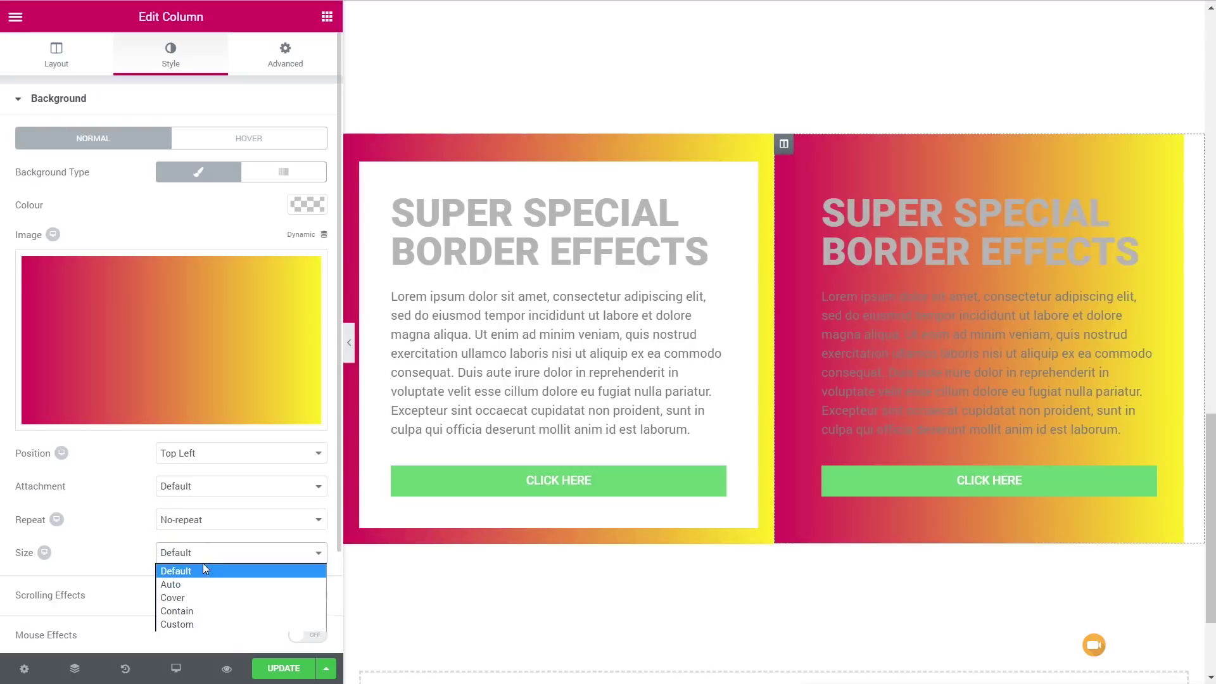
pyautogui.click(204, 598)
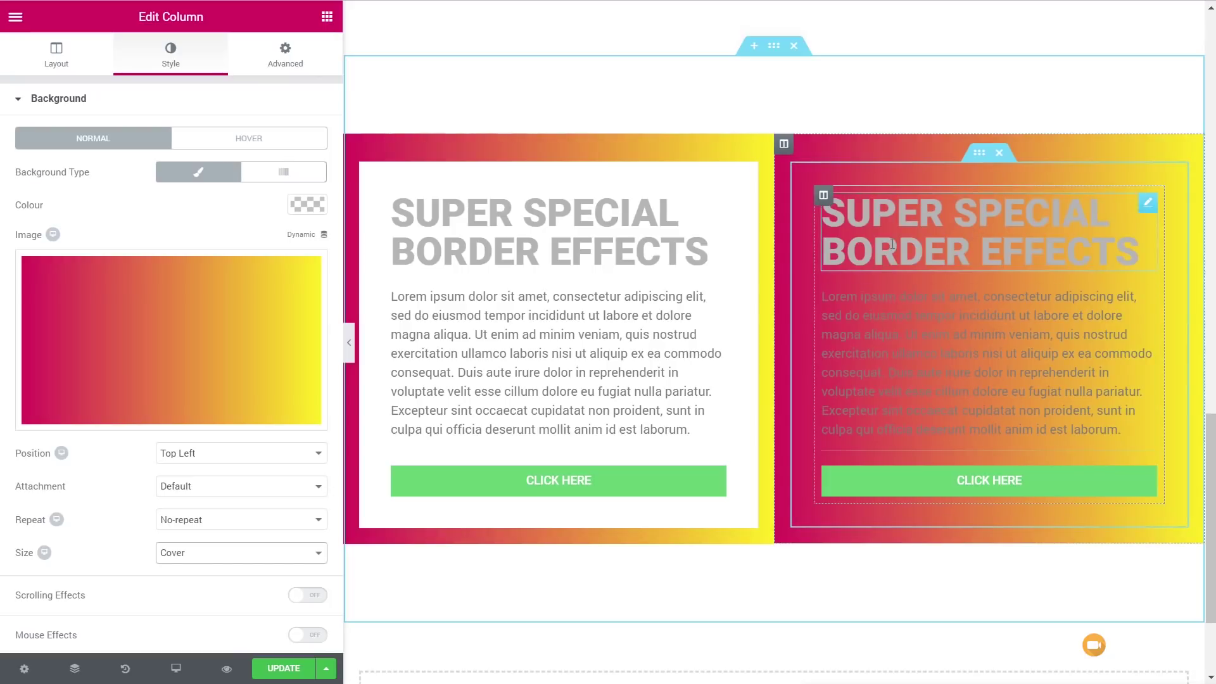
# Give the second card's inner section a Classic background in white (#ffffff).
pyautogui.click(982, 155)
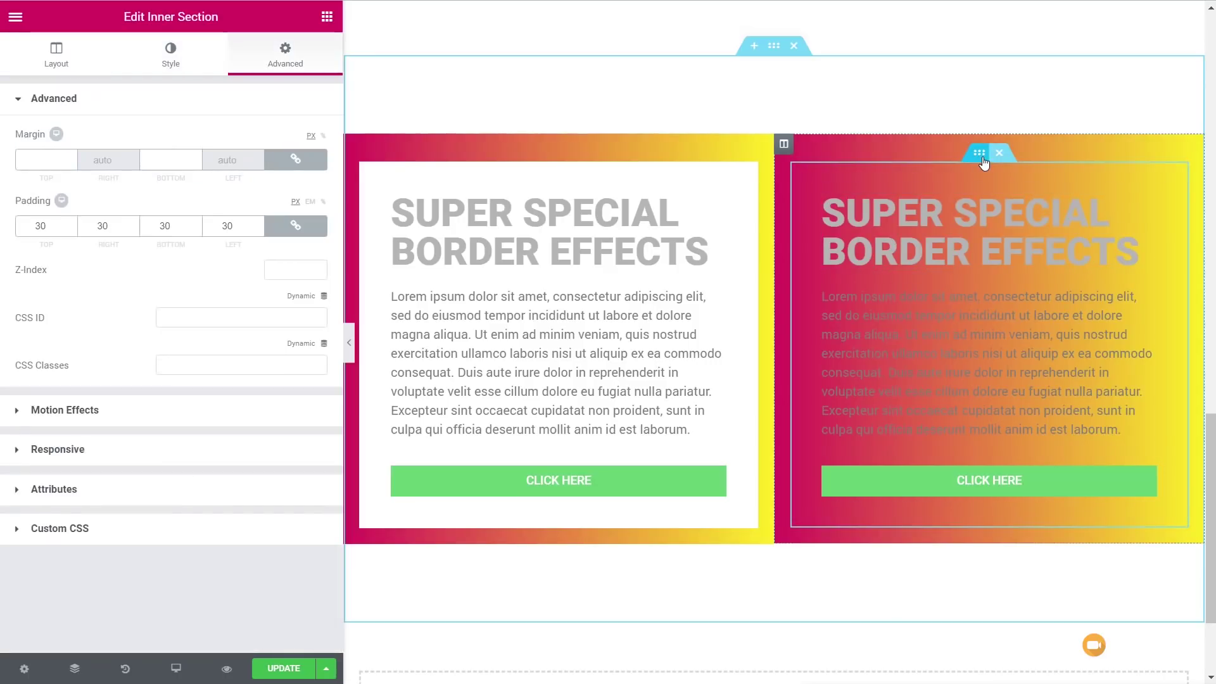
pyautogui.click(170, 55)
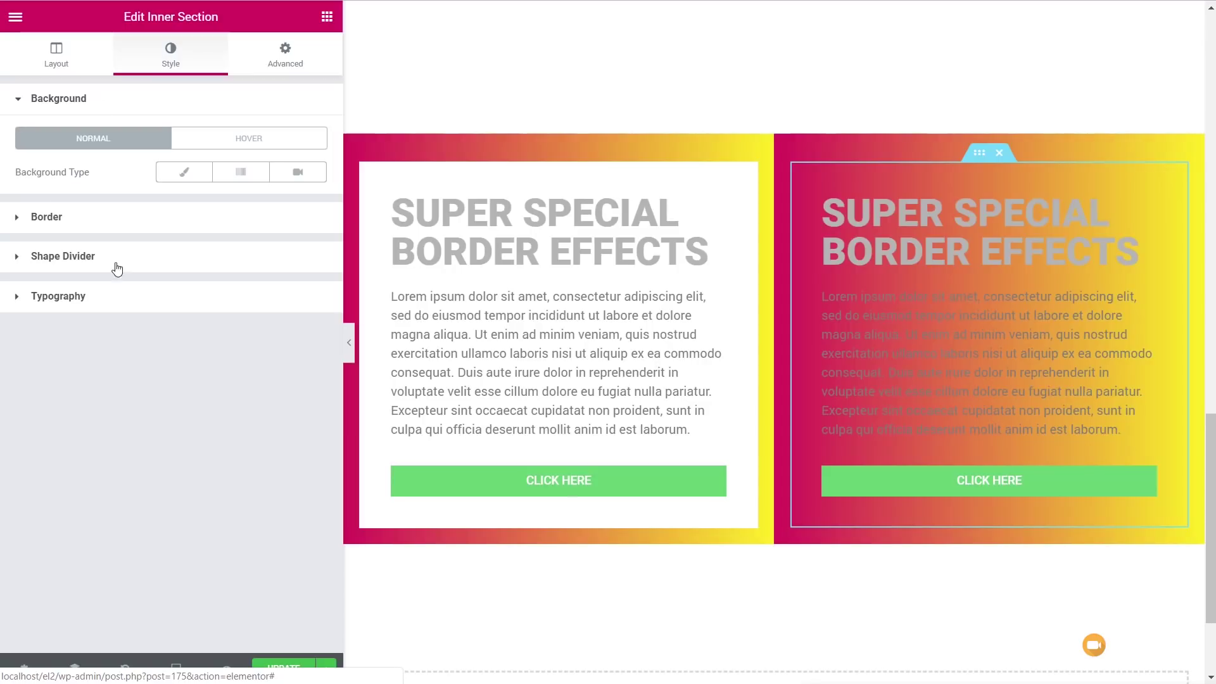
pyautogui.click(184, 173)
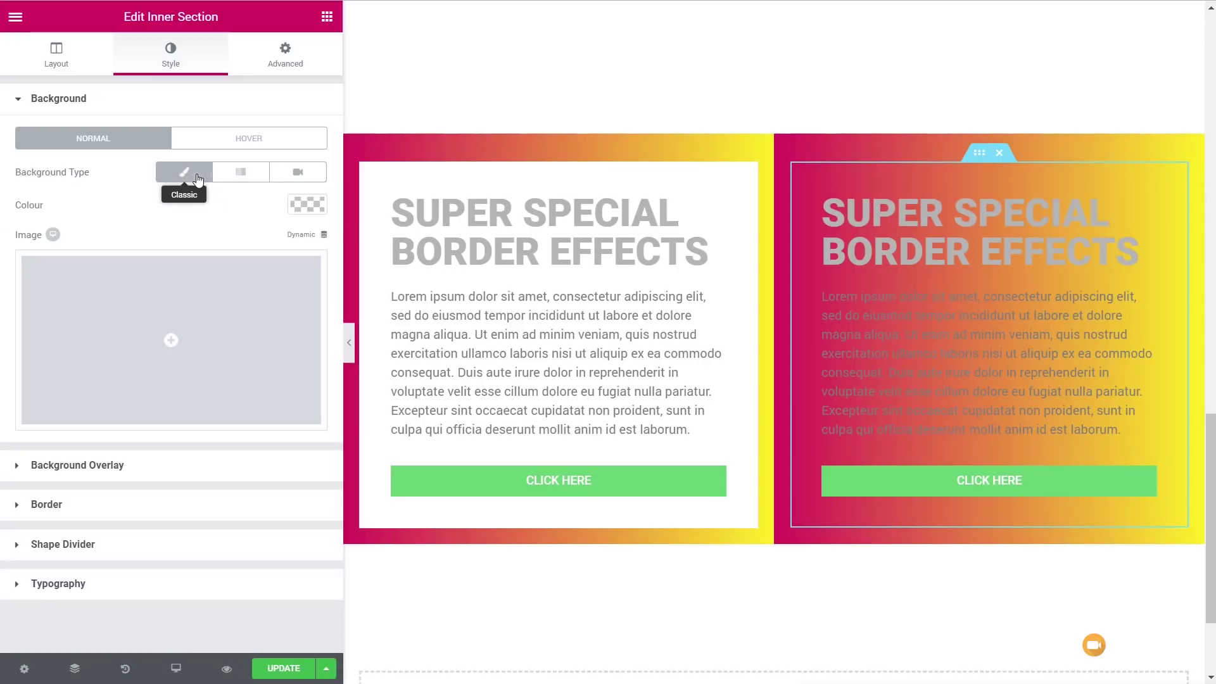
pyautogui.click(310, 201)
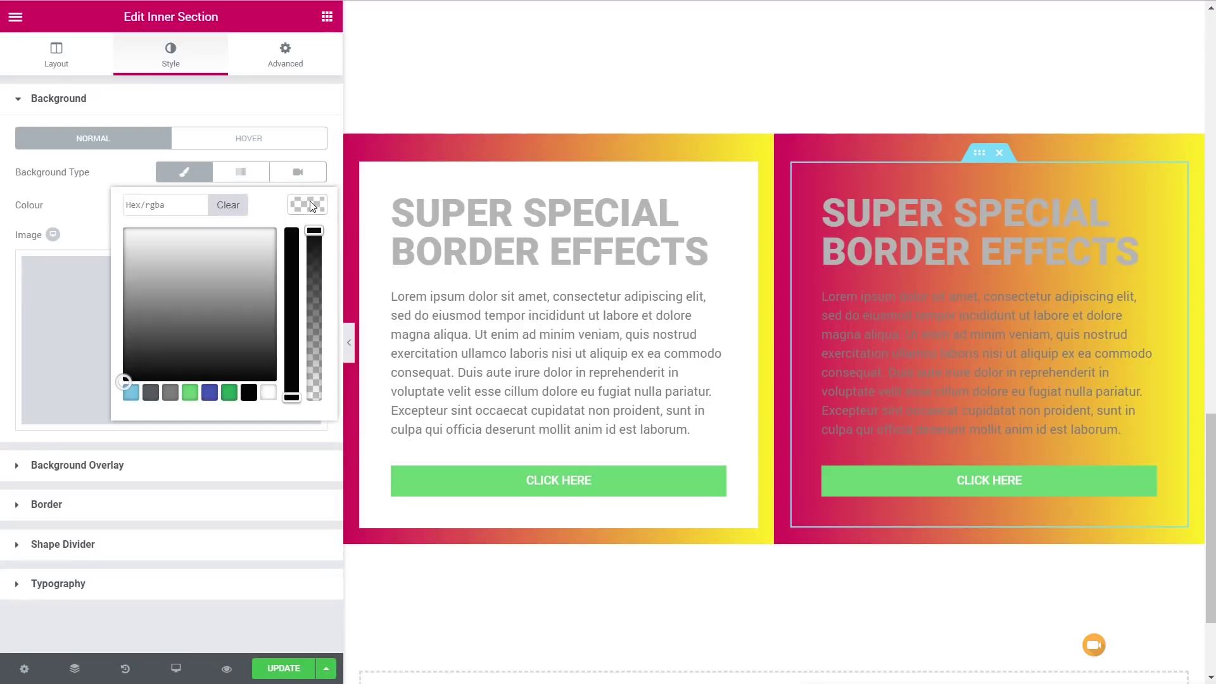
pyautogui.click(269, 393)
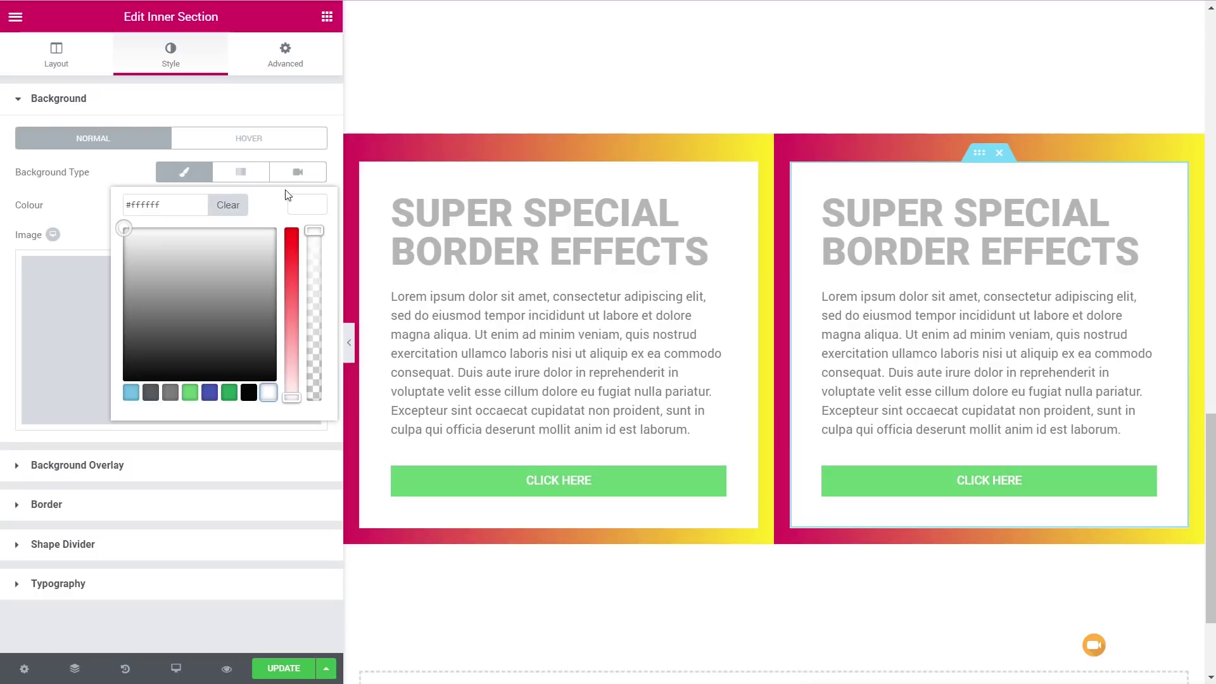
pyautogui.click(303, 206)
# Update the page and check the finished gradient-border cards on the live page.
pyautogui.click(279, 668)
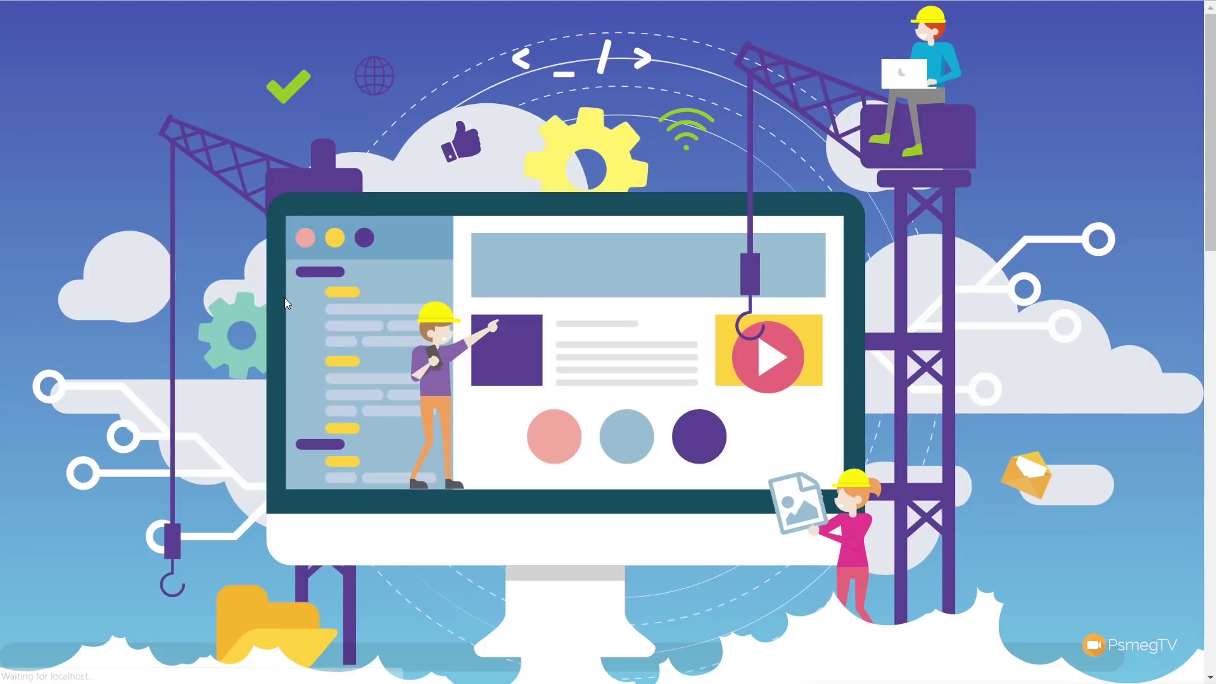
pyautogui.scroll(-10, 282, 298)
pyautogui.scroll(-8, 282, 297)
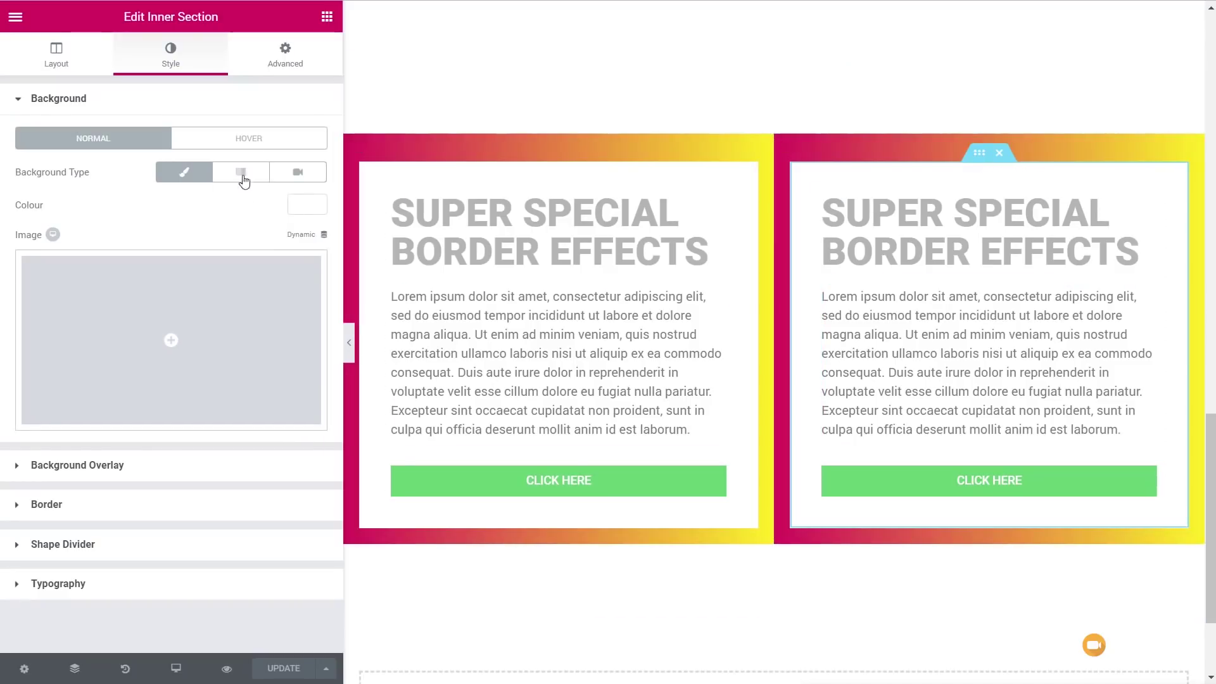
# Give the second card's inner section a Zoom In entrance animation with the duration set to Fast.
pyautogui.click(283, 62)
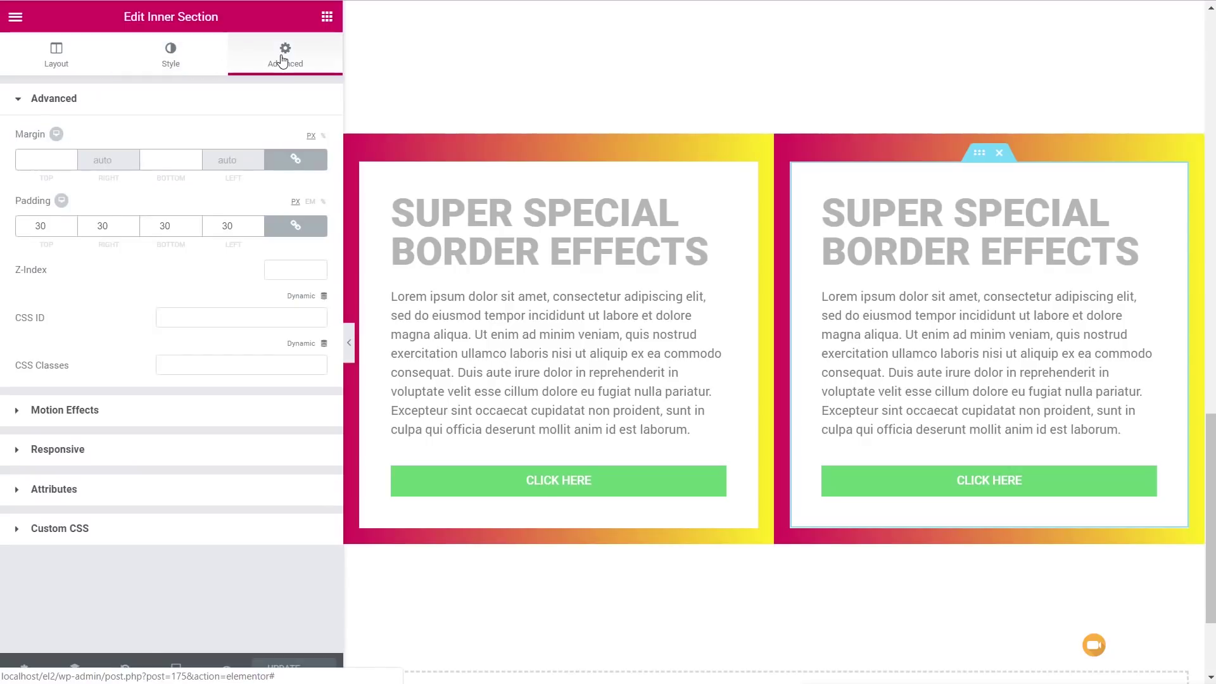
pyautogui.click(70, 413)
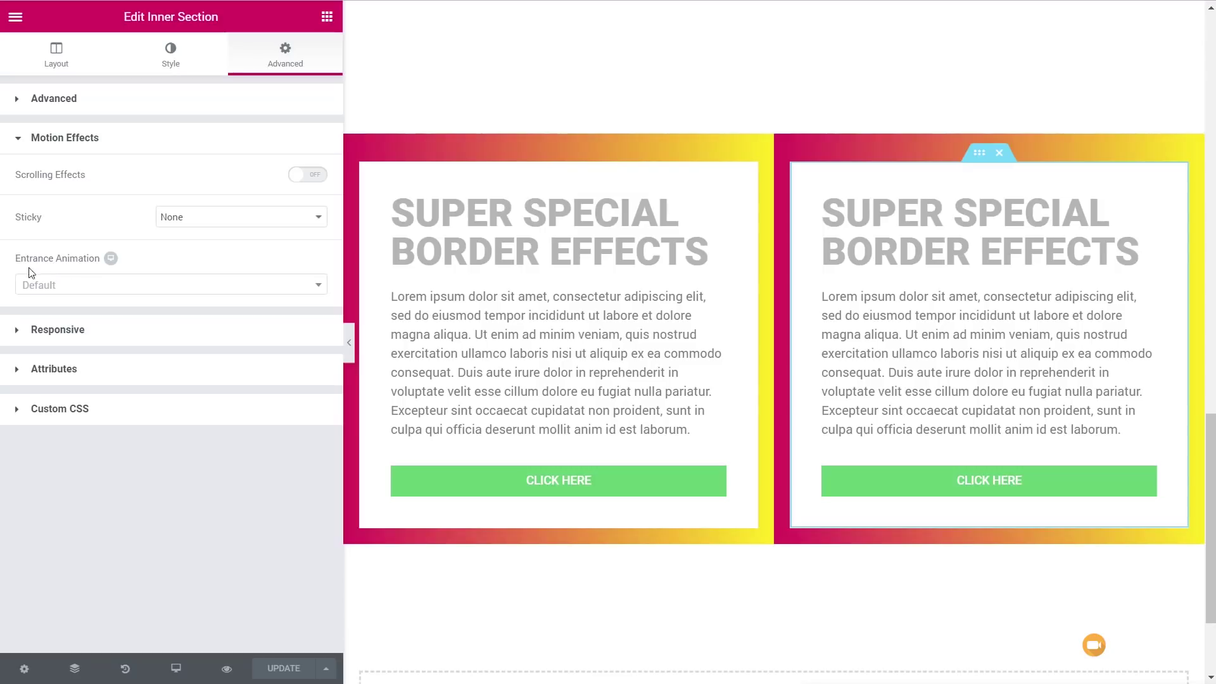
pyautogui.click(74, 285)
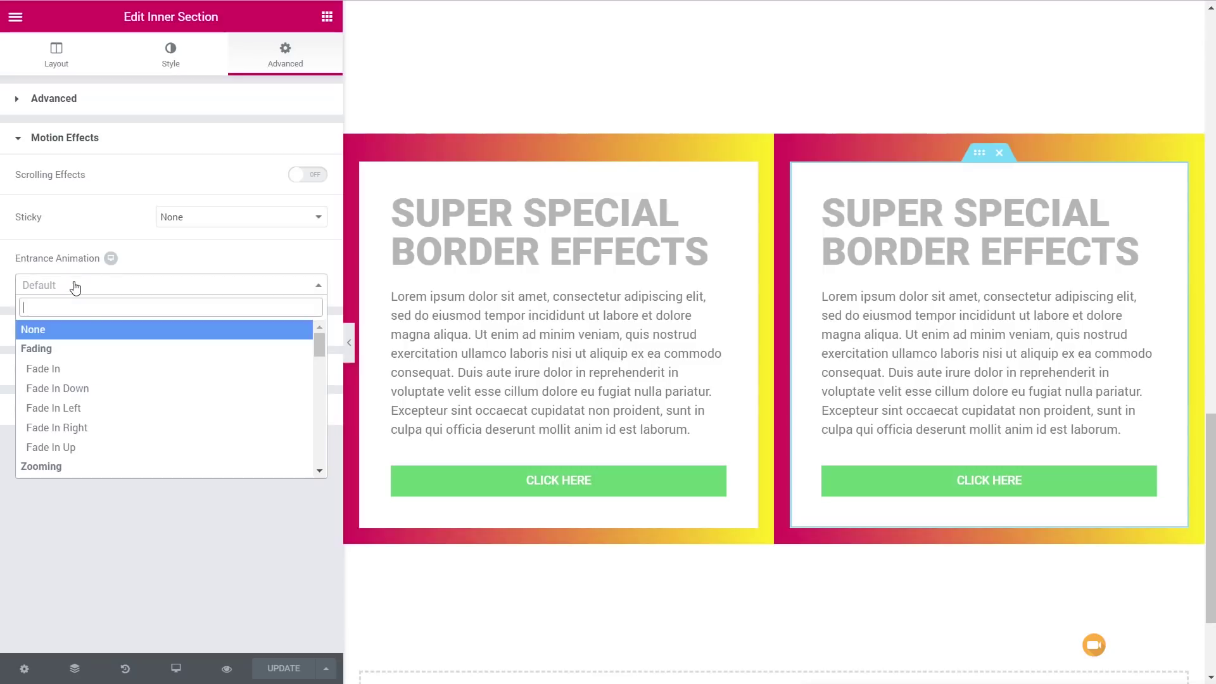
pyautogui.scroll(-1, 177, 413)
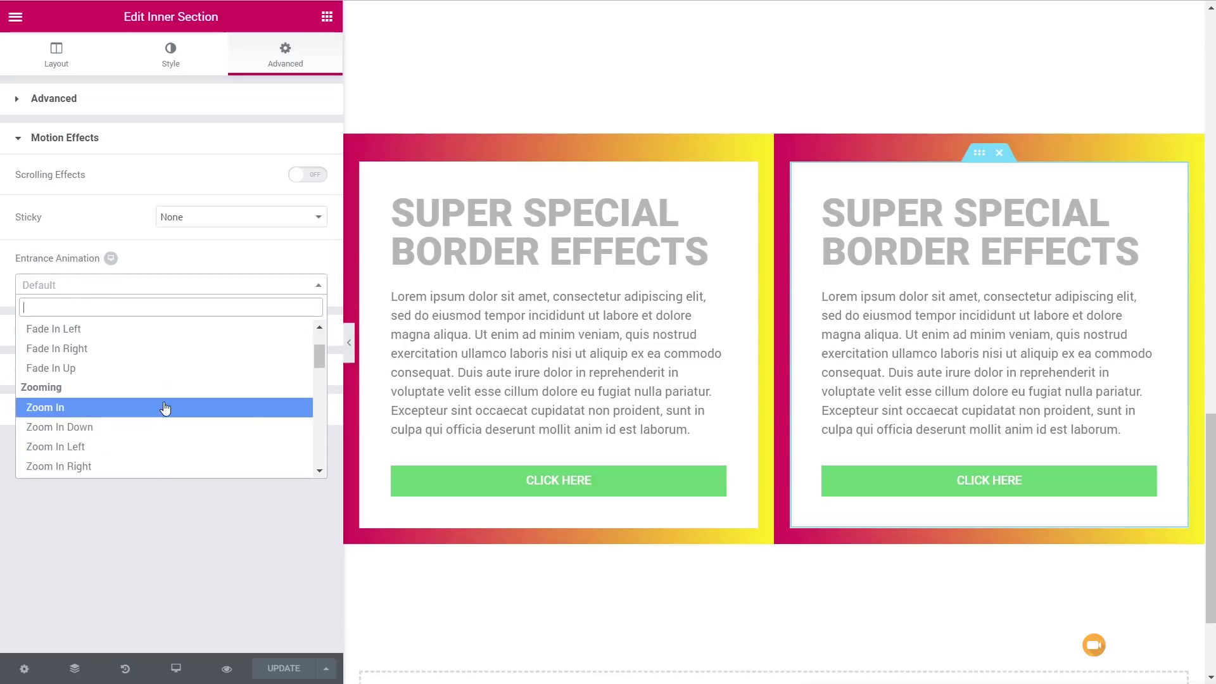
pyautogui.click(165, 408)
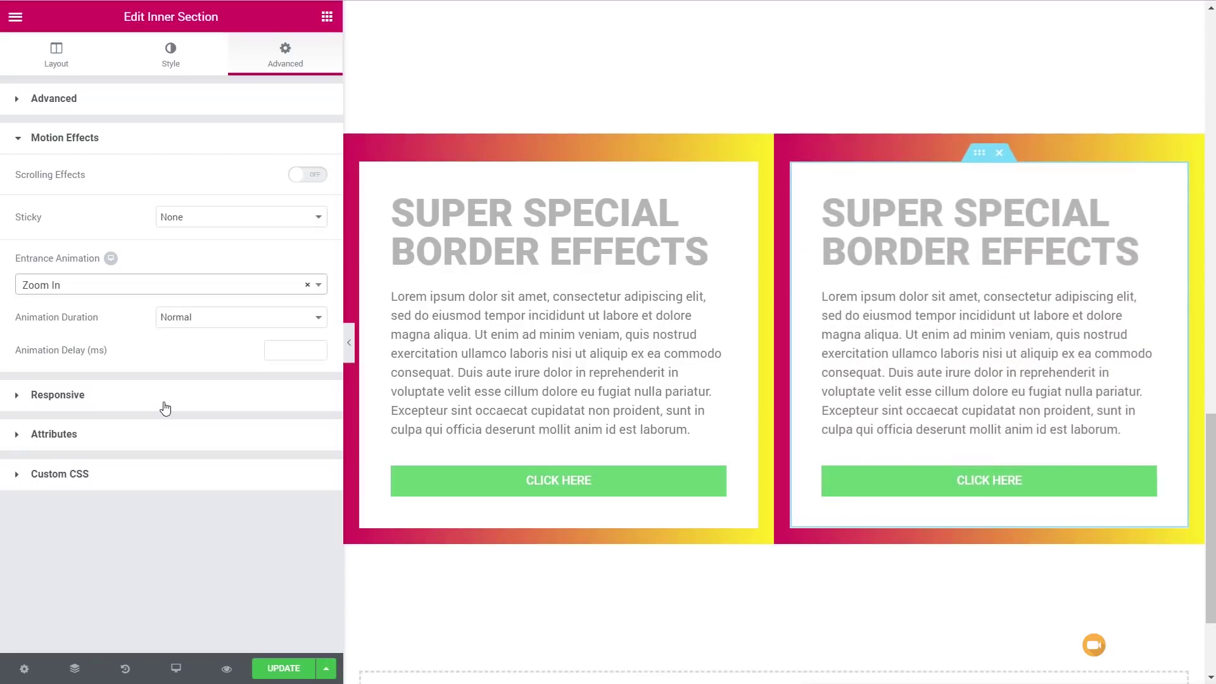
pyautogui.click(234, 316)
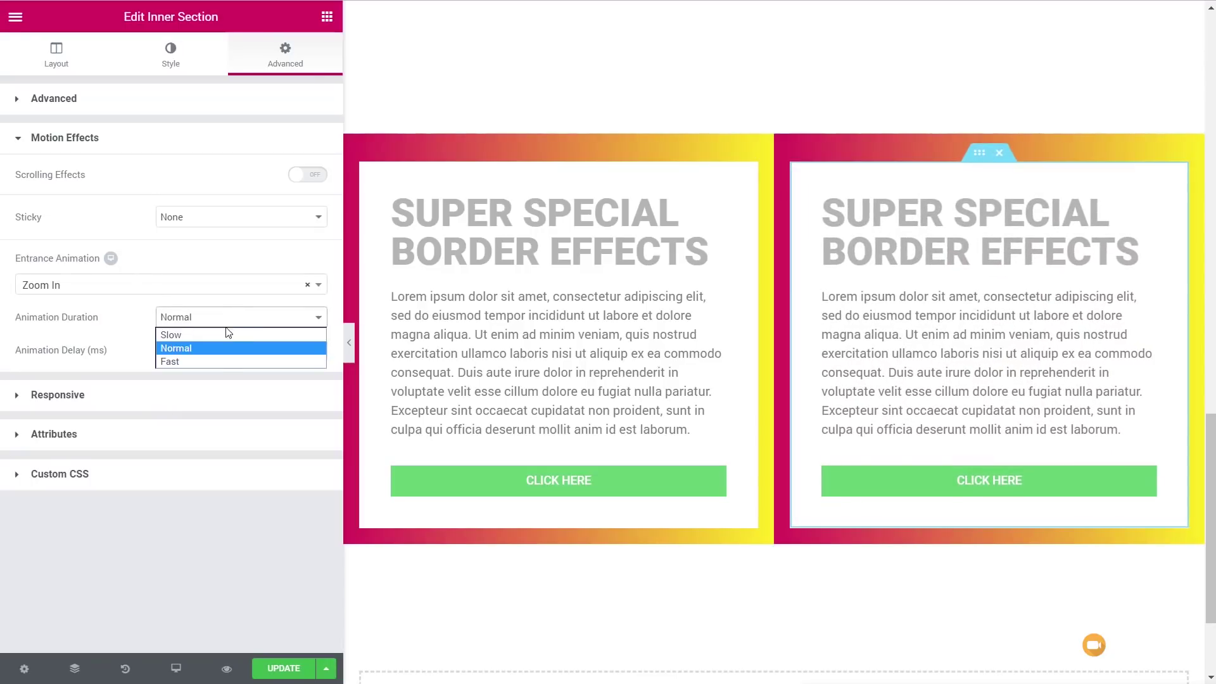
pyautogui.click(217, 359)
# Update the page, reload the live page and view the cards' entrance animation.
pyautogui.click(288, 670)
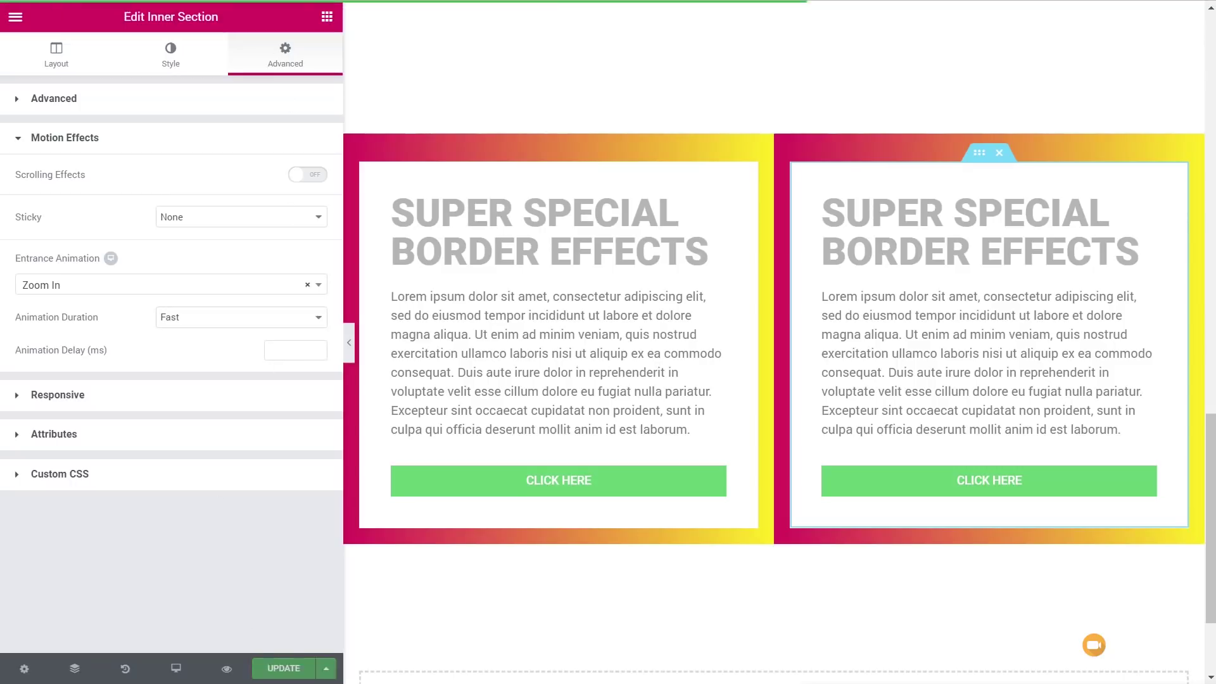
pyautogui.hotkey('ctrl', 'Tab')
pyautogui.press('F5')
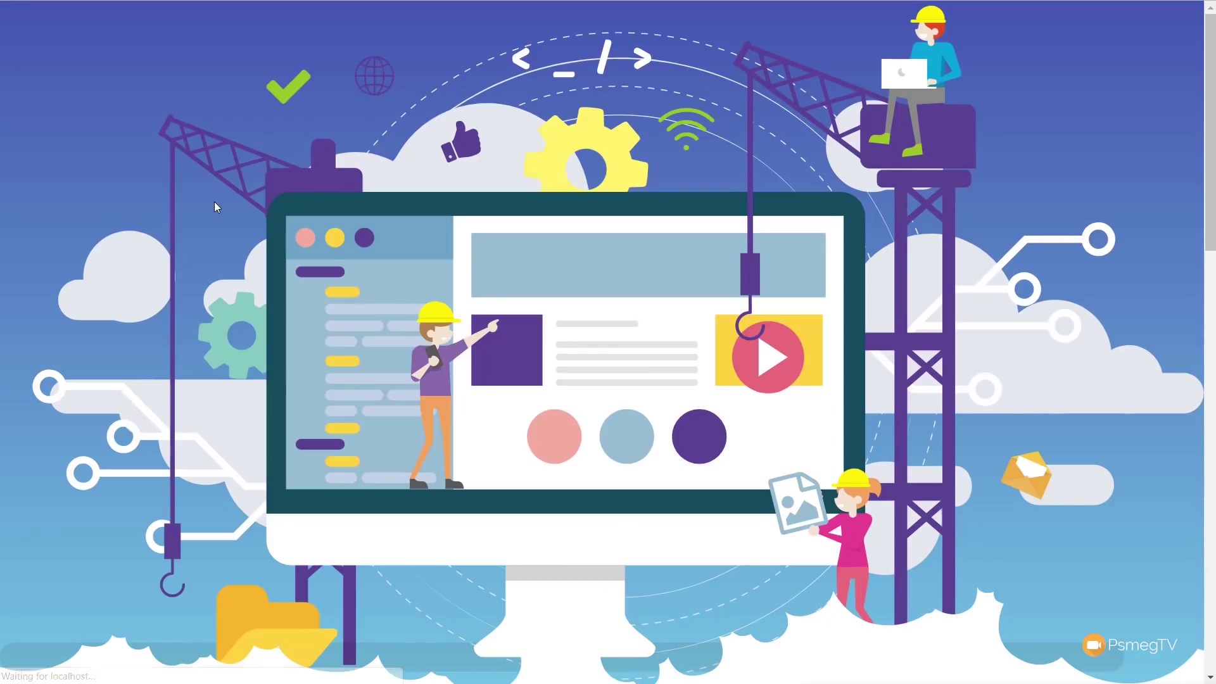
pyautogui.scroll(-15, 215, 202)
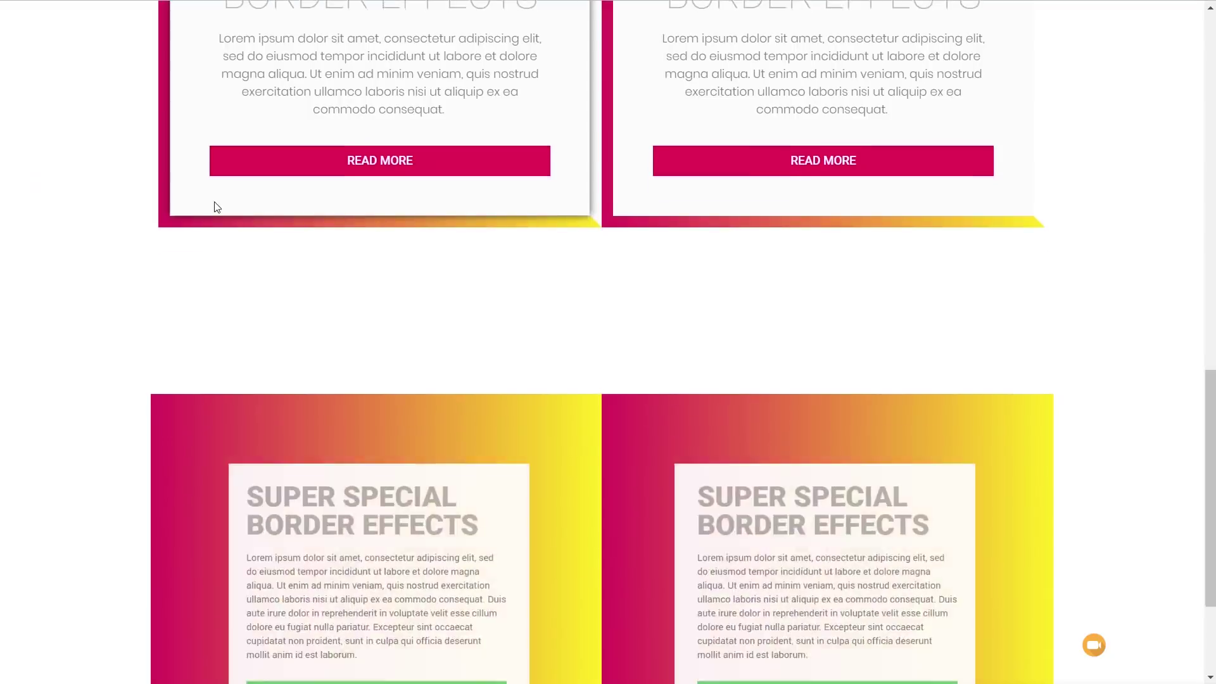
pyautogui.scroll(-3, 216, 206)
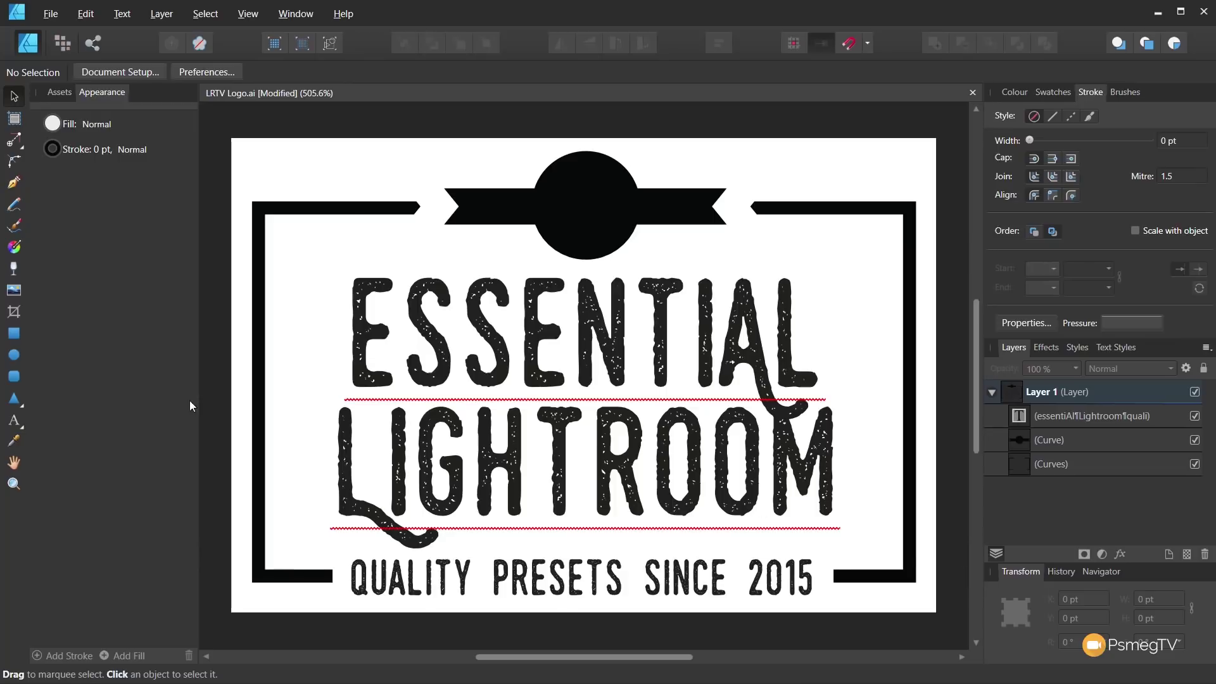
# In Affinity Designer, check the logo's SVG export size with export-hidden layers excluded and text exported as curves, without exporting.
pyautogui.click(47, 14)
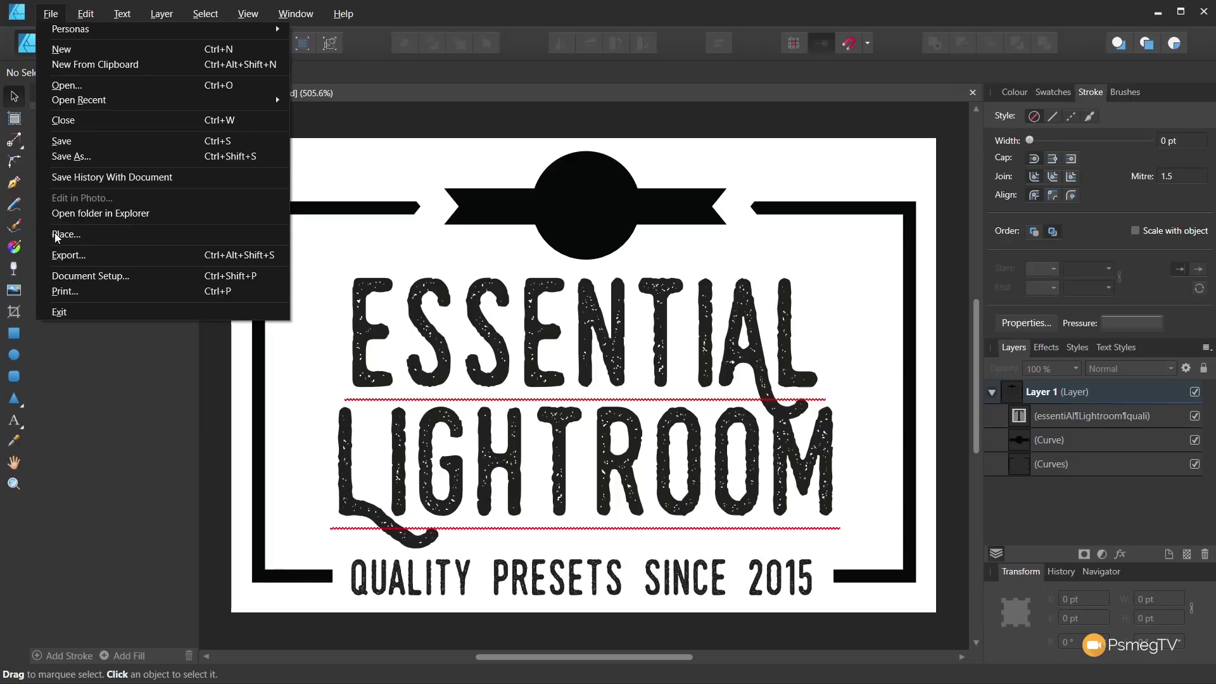
pyautogui.click(58, 251)
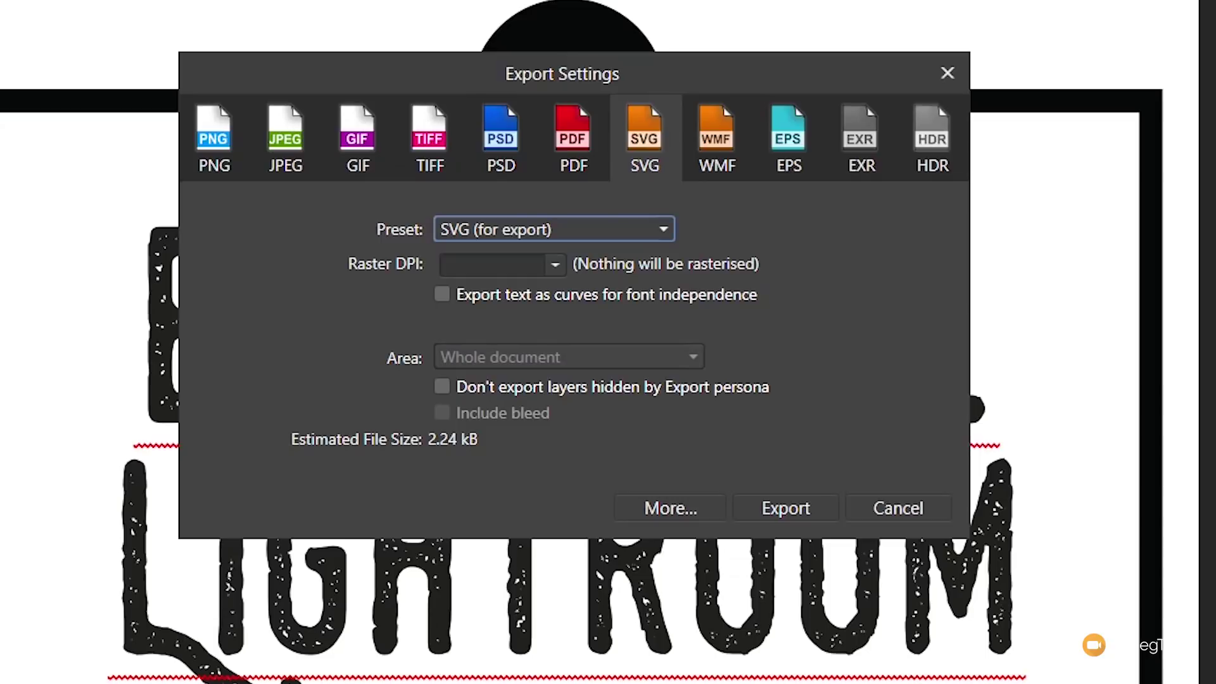
pyautogui.click(794, 389)
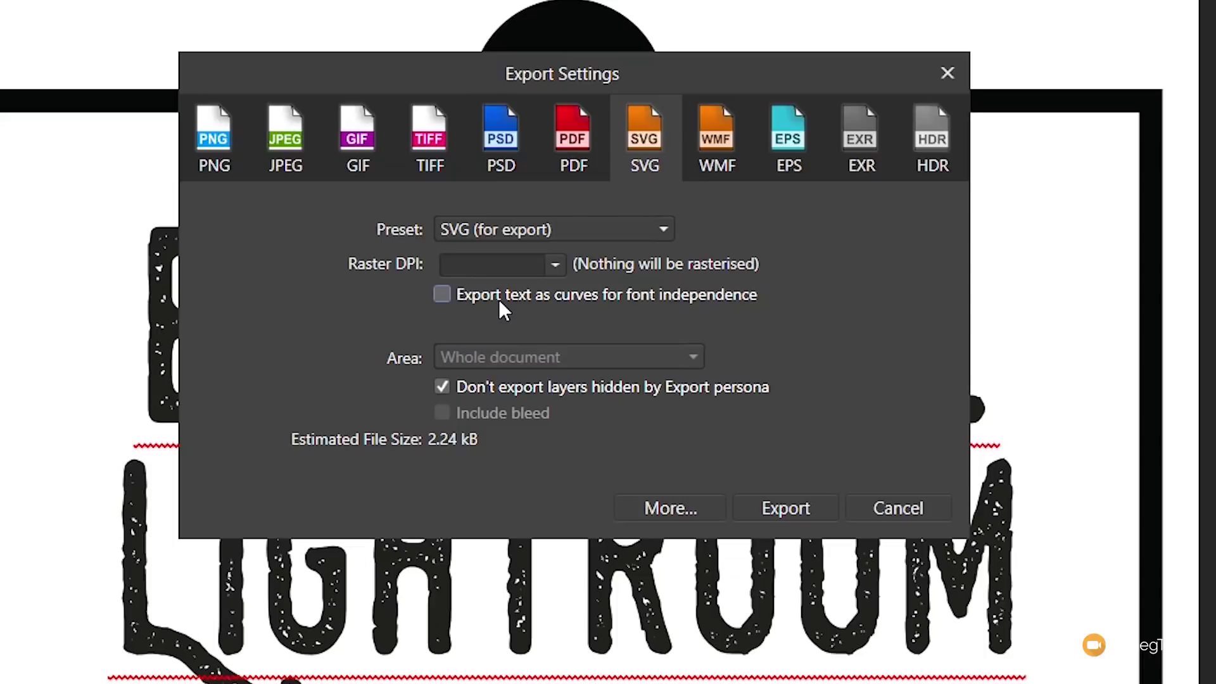
pyautogui.click(446, 297)
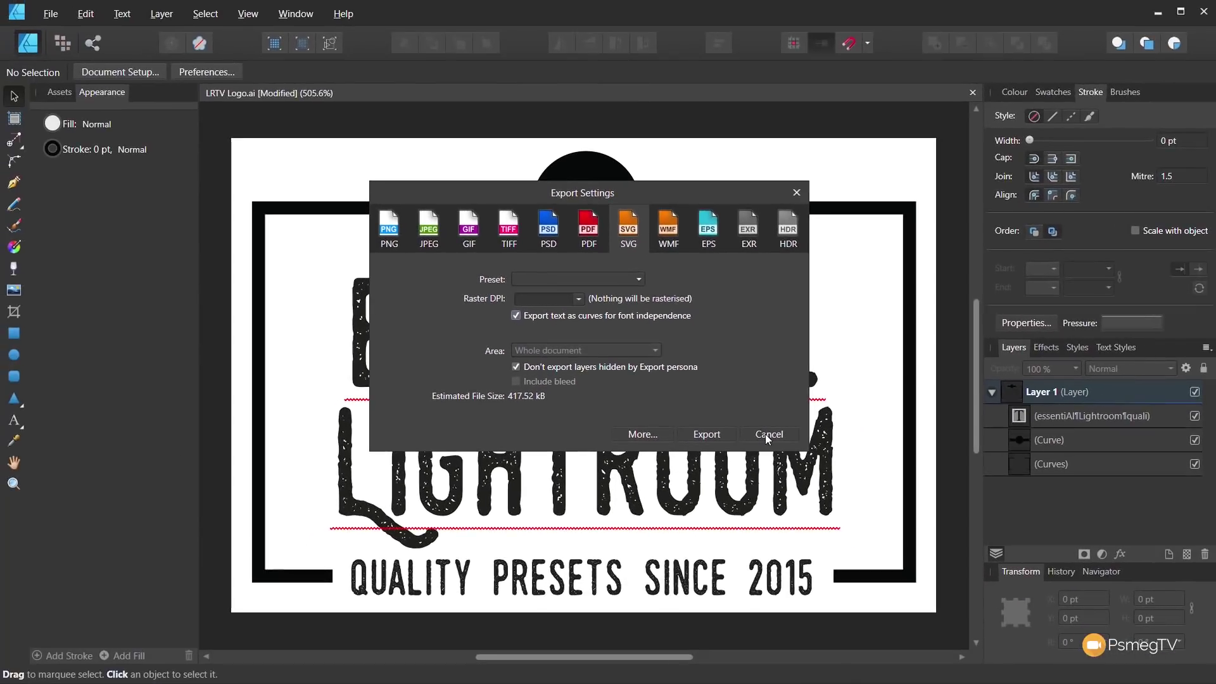
pyautogui.click(765, 434)
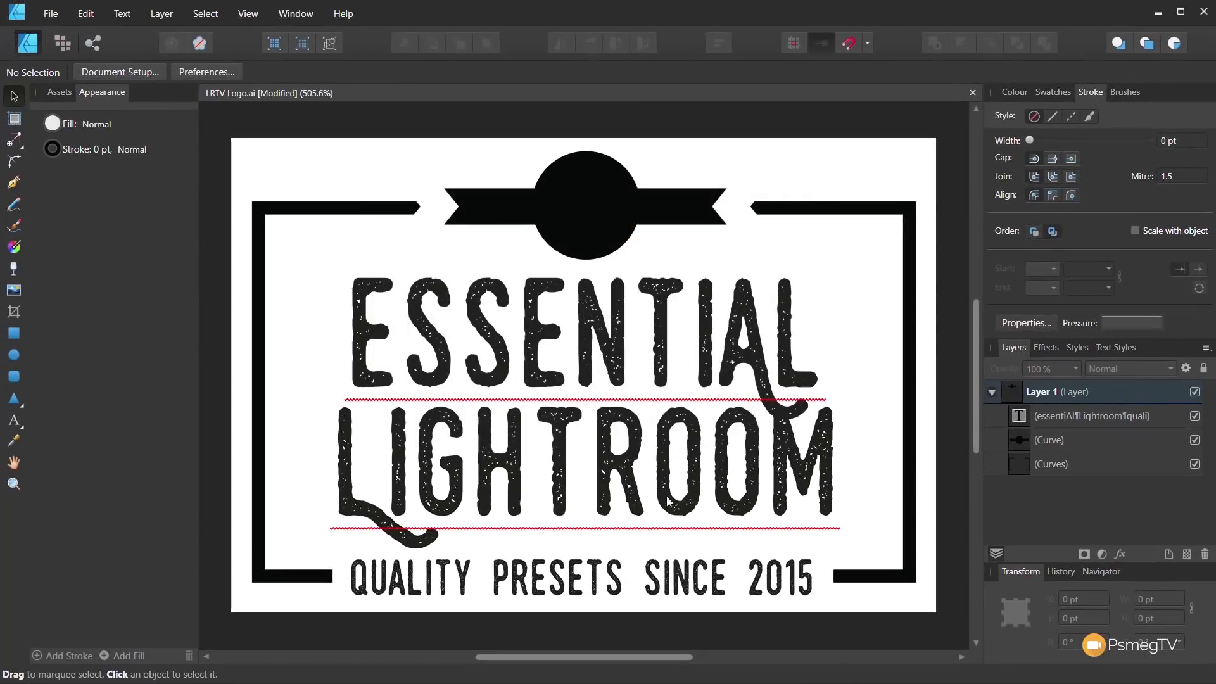
# Compare the SVG export size with the logo text in a plain bold sans-serif font and exported as curves.
pyautogui.click(708, 527)
pyautogui.doubleClick(766, 573)
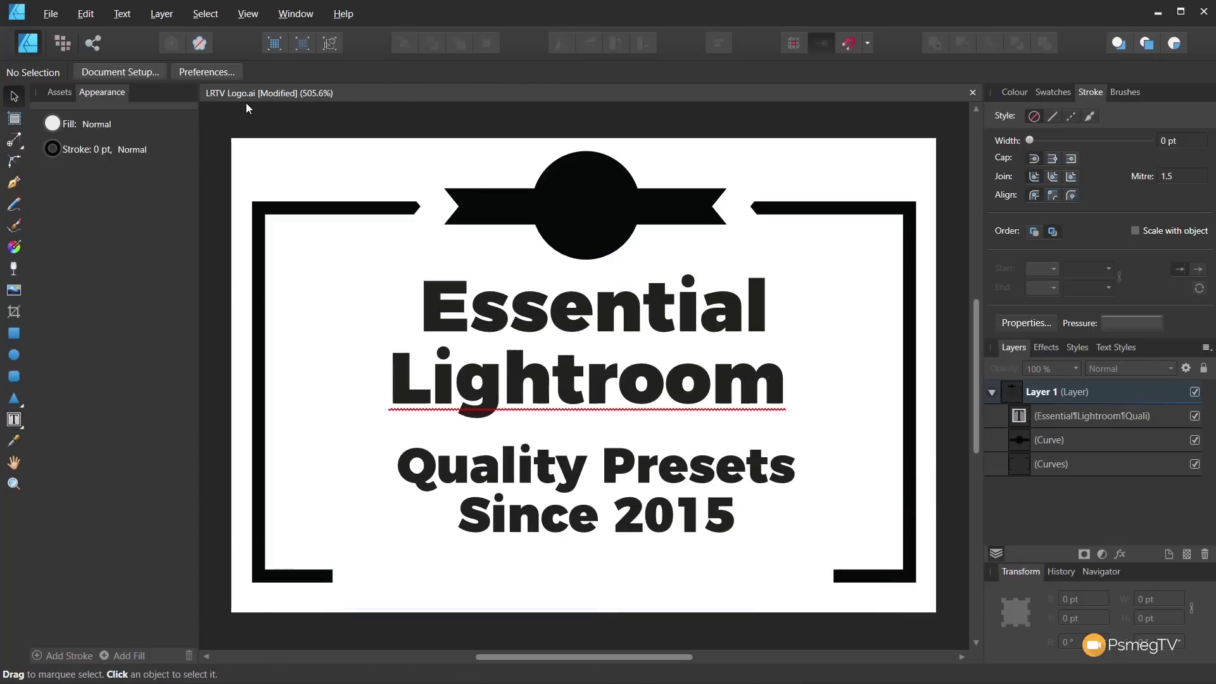
pyautogui.click(54, 14)
pyautogui.click(65, 255)
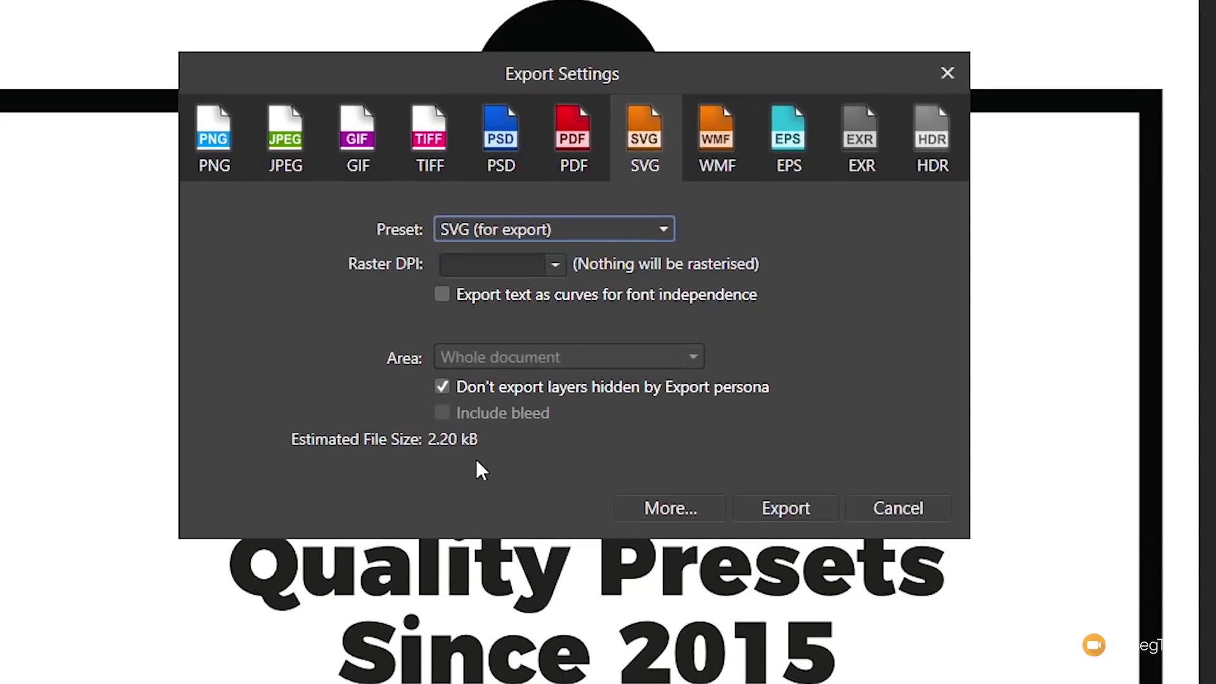
pyautogui.click(442, 295)
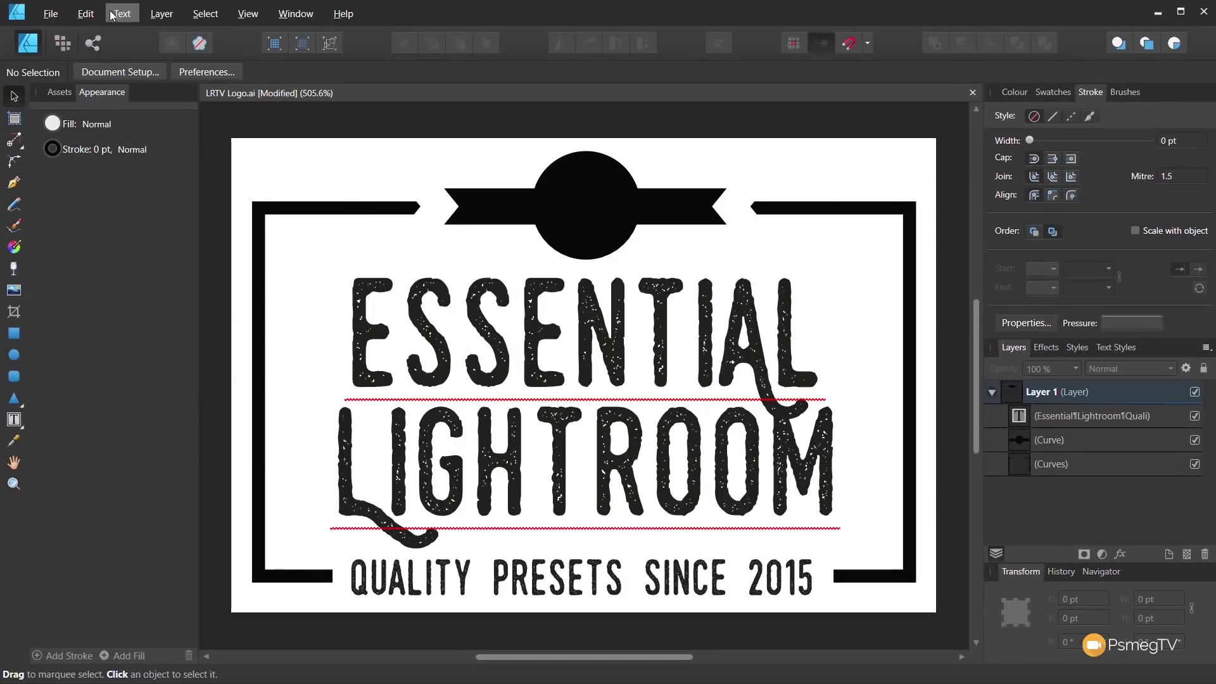
# Export the distressed-font logo to the Desktop as LRTV Logo.svg using the SVG (for export) preset, replacing the existing file.
pyautogui.click(51, 14)
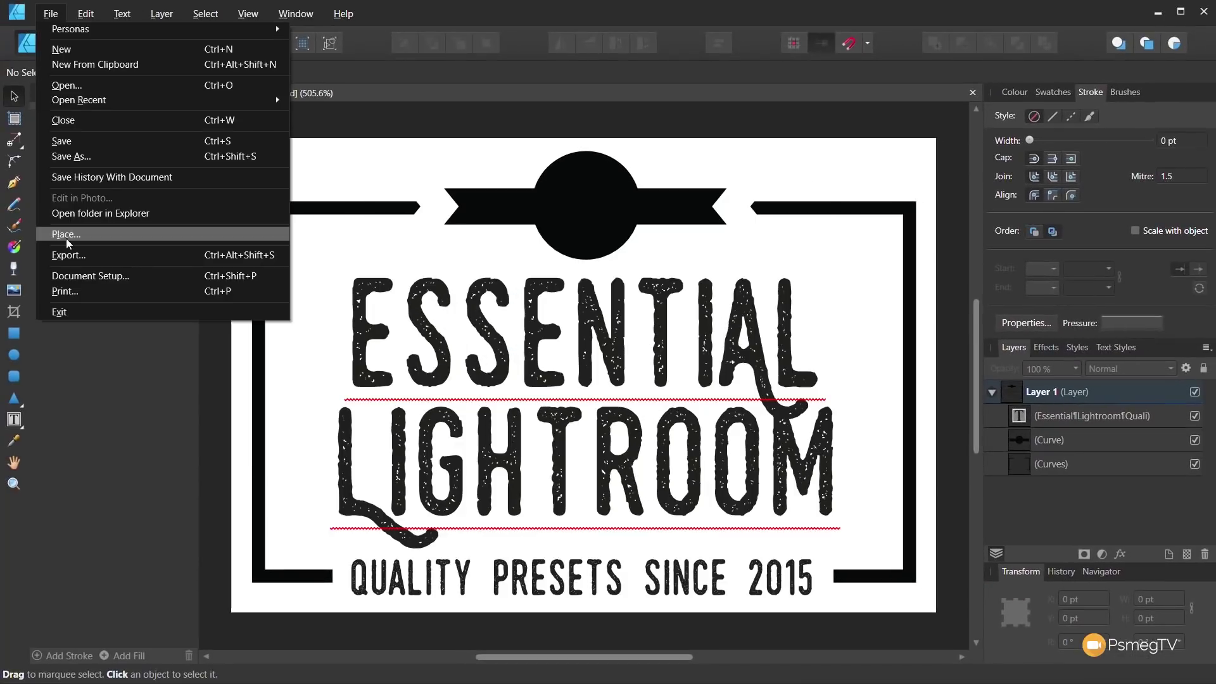
pyautogui.click(69, 255)
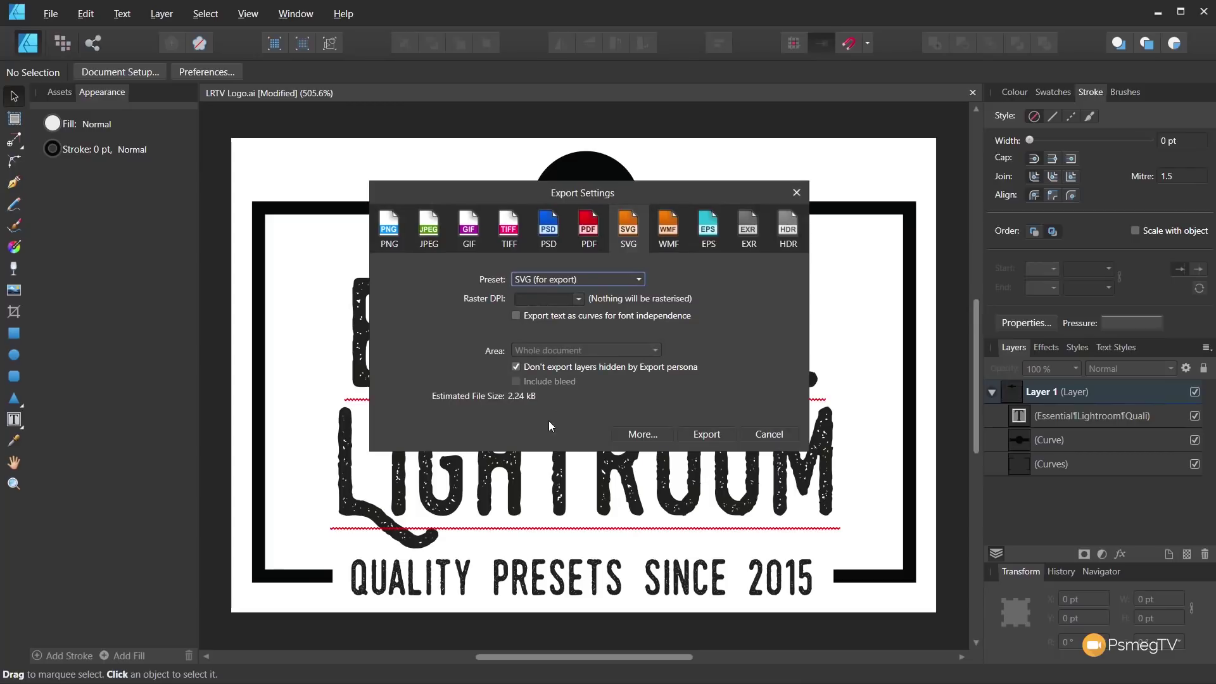
pyautogui.click(702, 433)
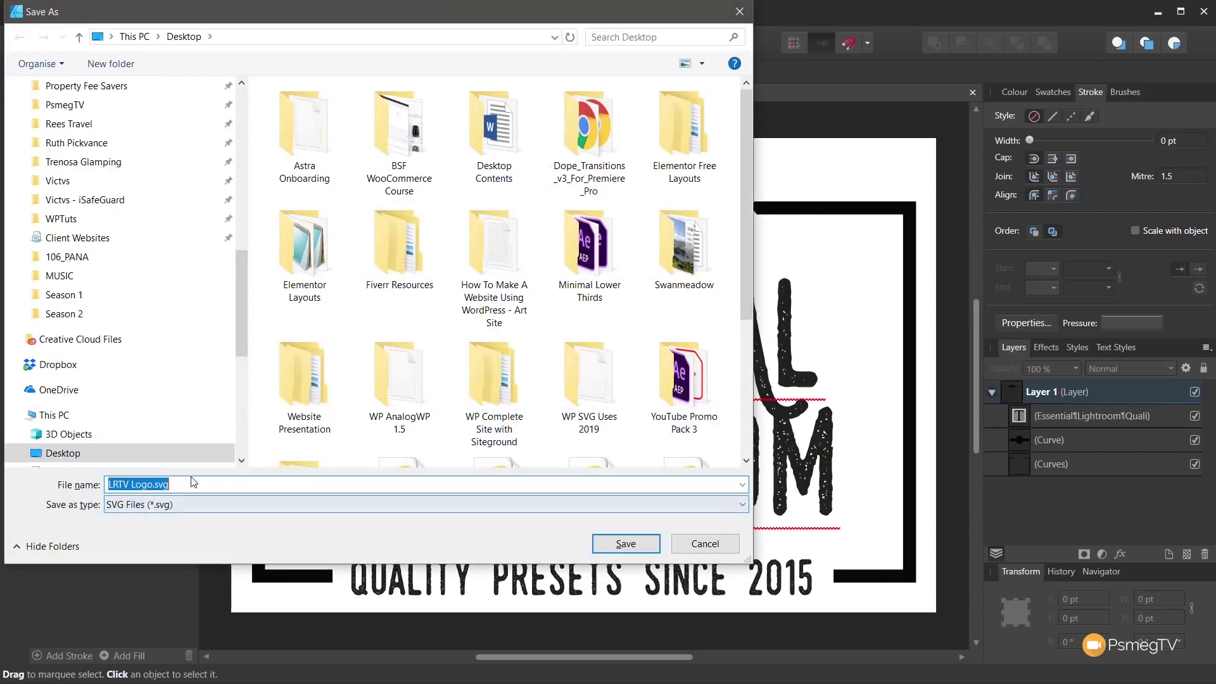
pyautogui.click(613, 542)
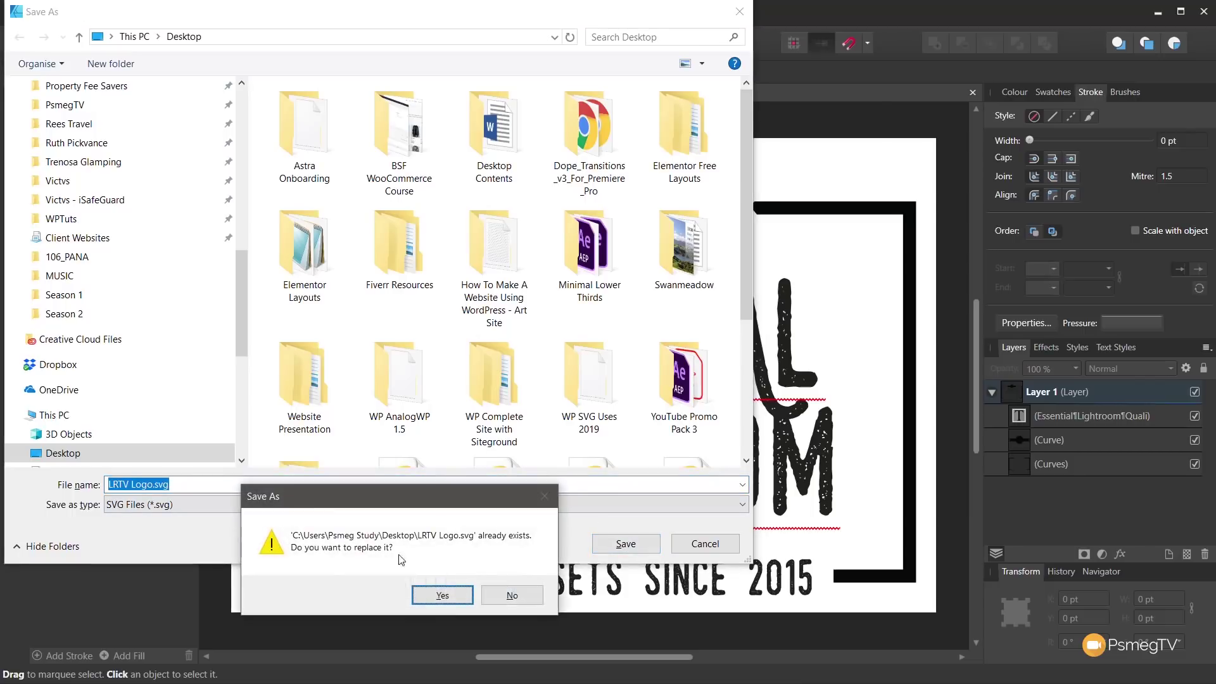
pyautogui.click(440, 591)
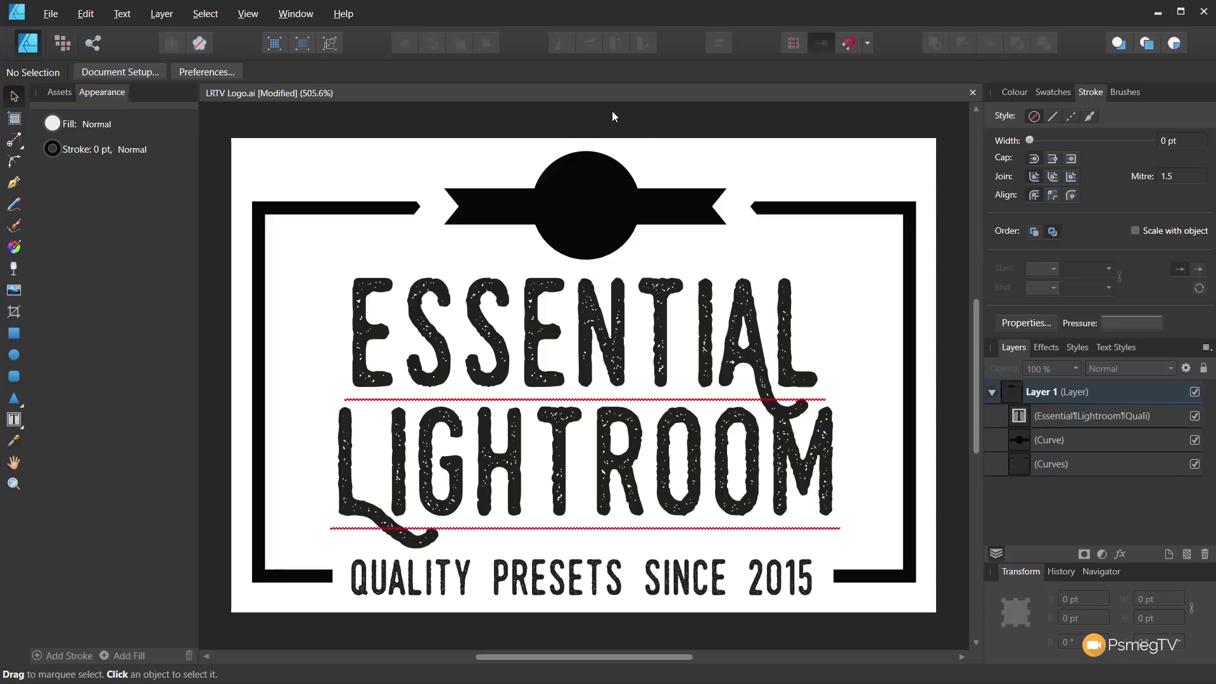
# Switch to the Elementor header template, add a Site Logo widget to the empty header column and set its width to 70%.
pyautogui.click(1158, 12)
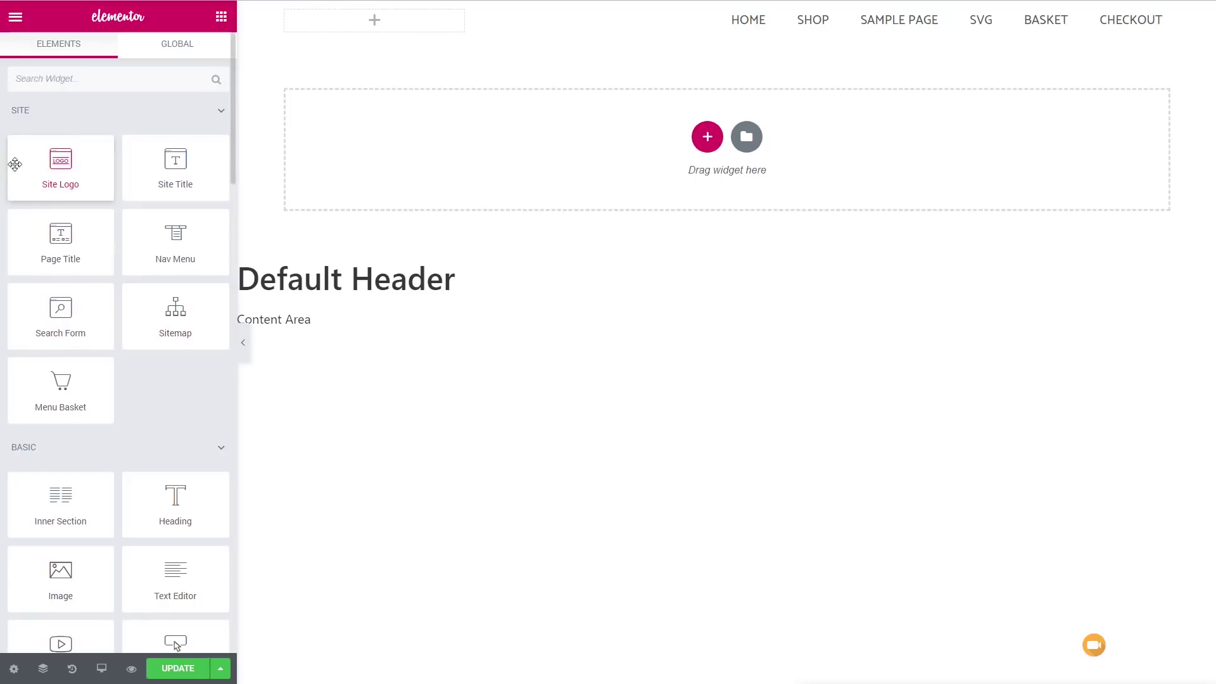
pyautogui.moveTo(48, 168); pyautogui.dragTo(373, 20)
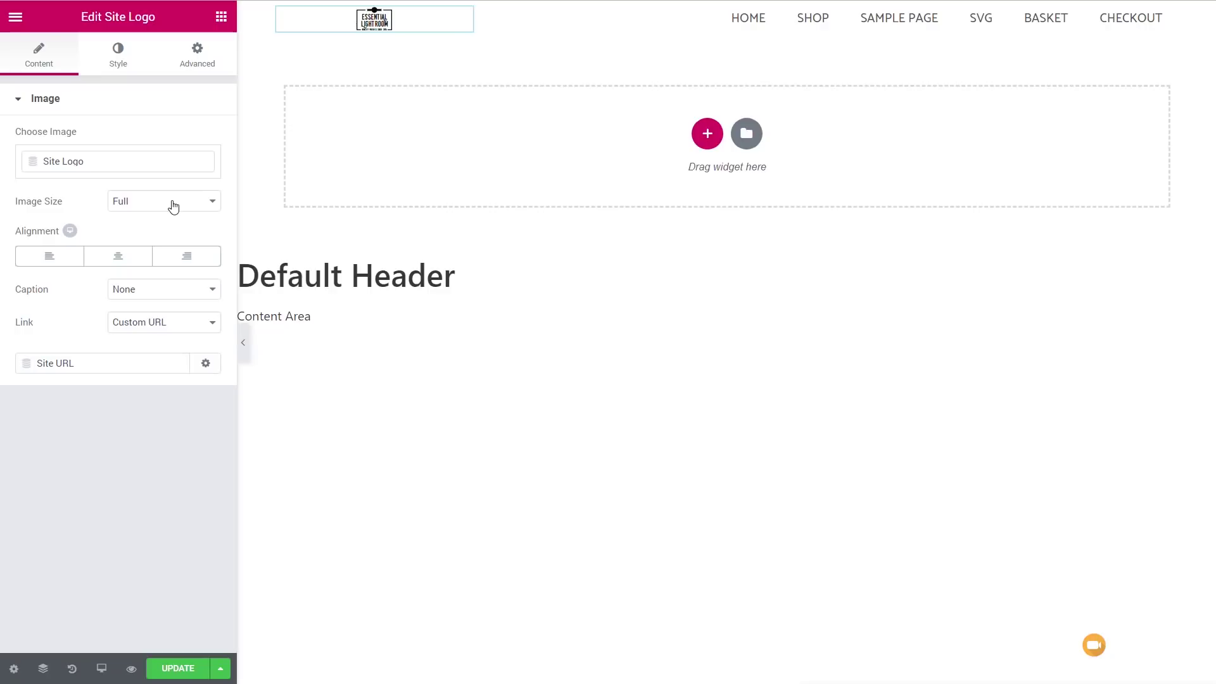
pyautogui.click(118, 58)
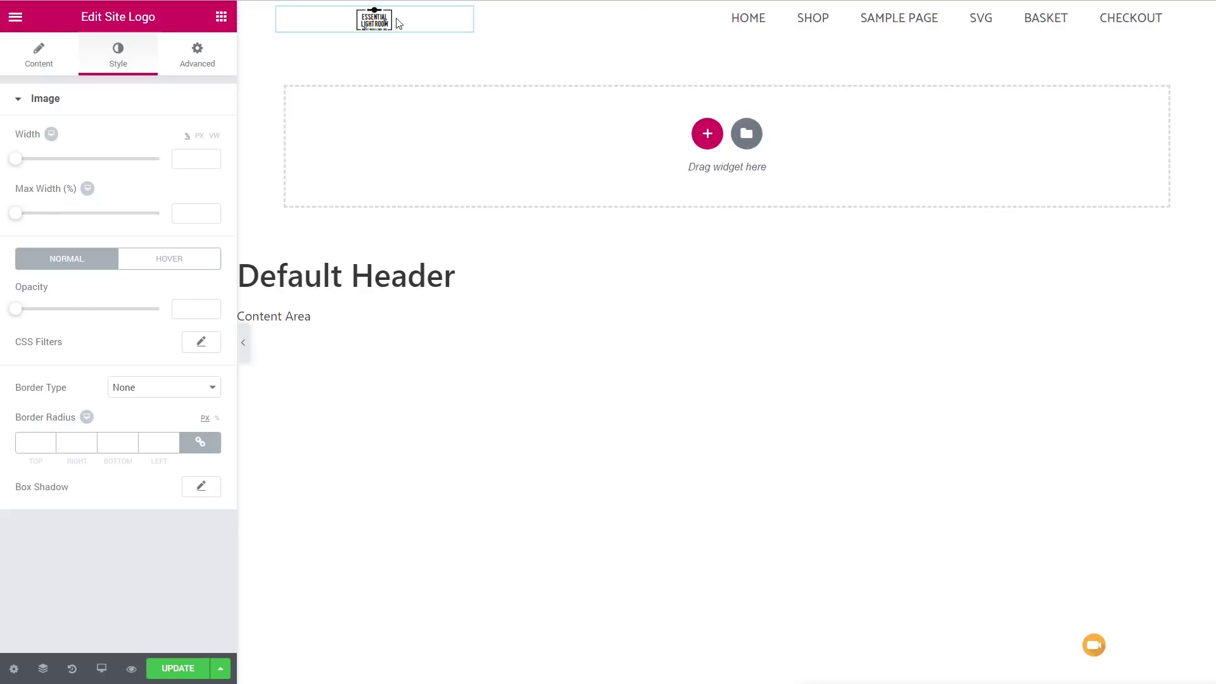
pyautogui.moveTo(17, 164); pyautogui.dragTo(117, 160)
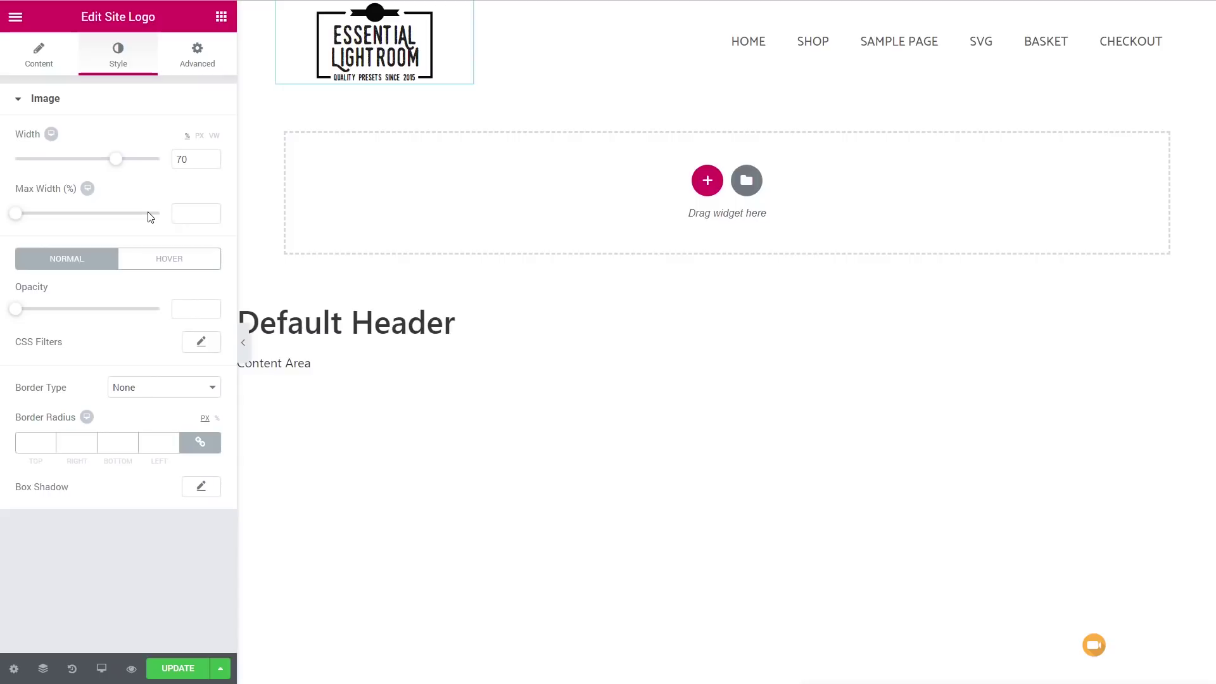
# Preview the header's site logo at the tablet and mobile screen sizes.
pyautogui.click(103, 670)
pyautogui.click(83, 608)
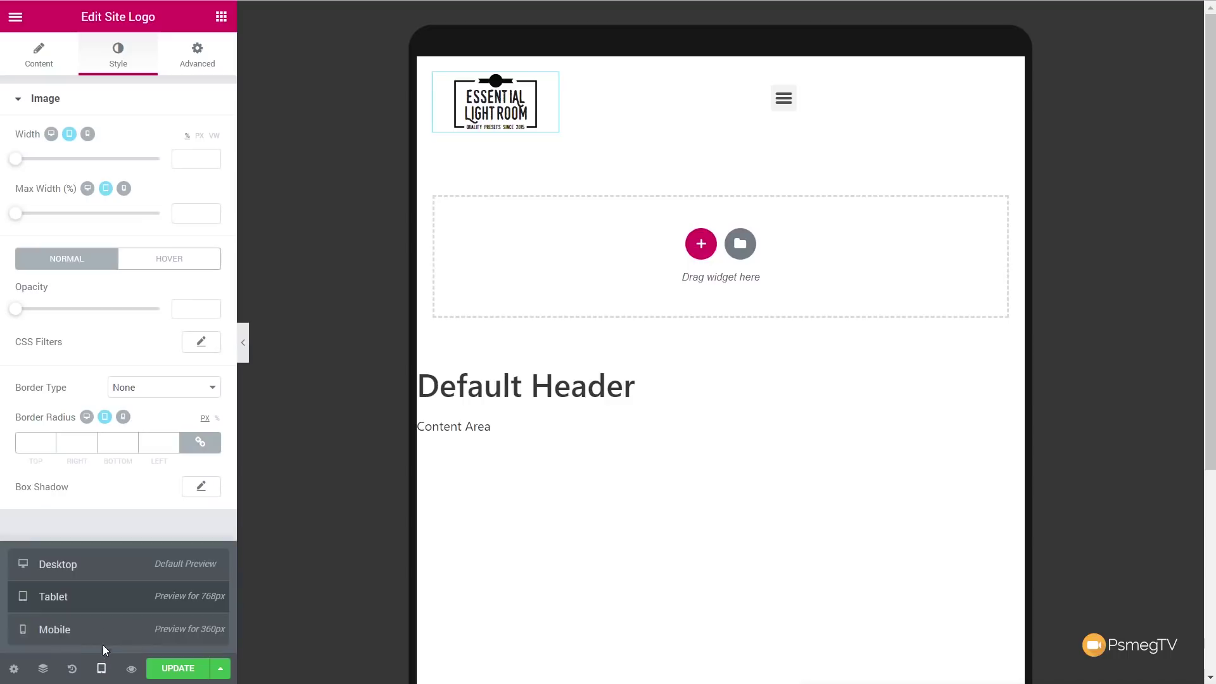
pyautogui.click(89, 634)
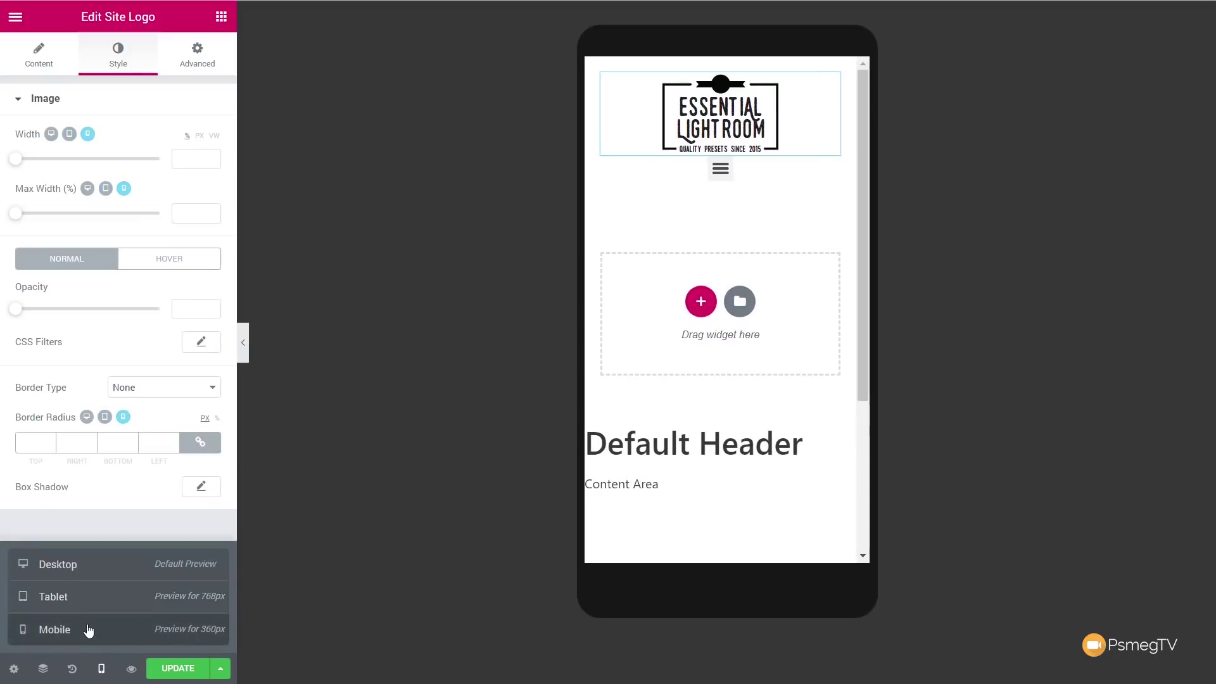